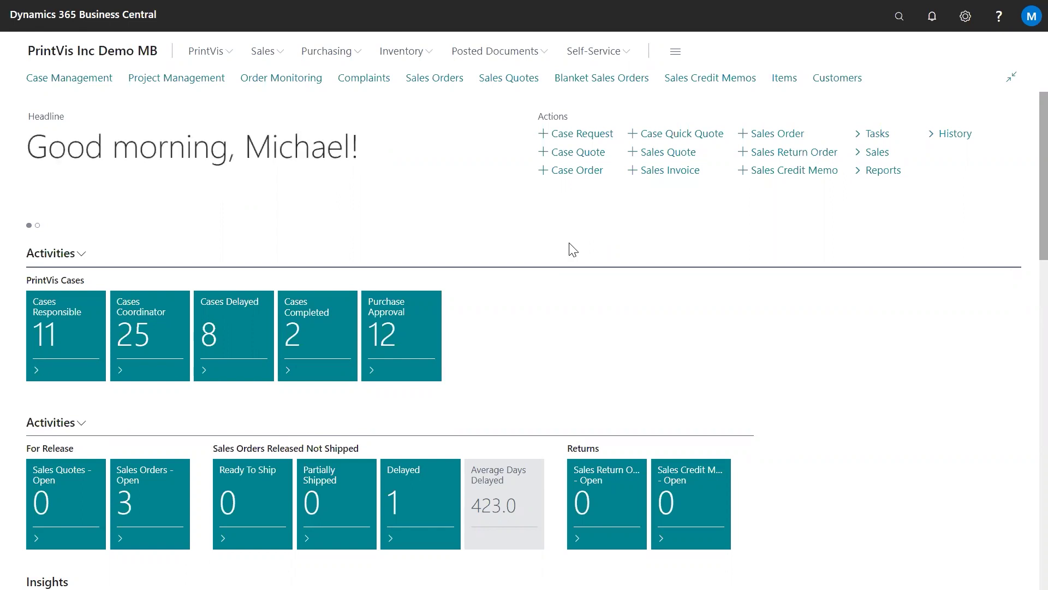
- Look through the home page's charts, customers, job queue and items, and view the purchase orders in the Purchase Approval list
{"action": "scroll", "coordinate": [580, 274], "scroll_direction": "down", "scroll_amount": 6}
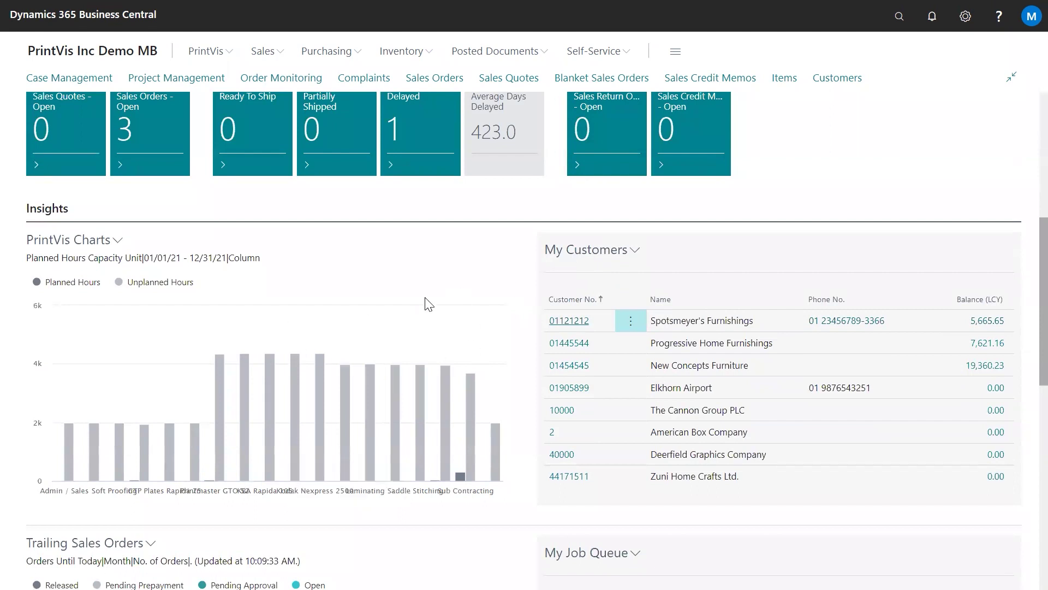
{"action": "scroll", "coordinate": [358, 291], "scroll_direction": "down", "scroll_amount": 1}
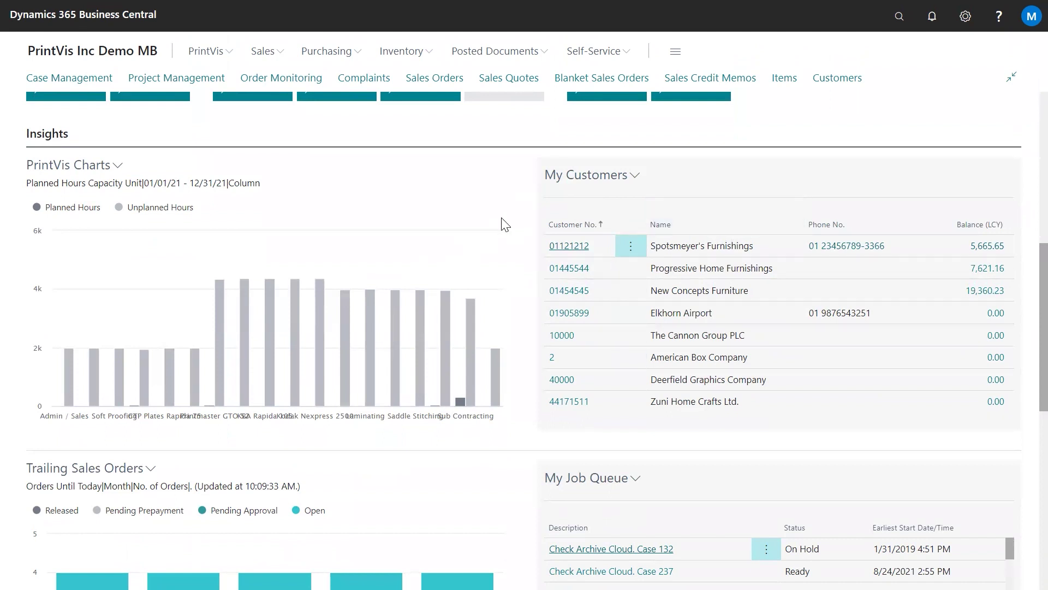
{"action": "scroll", "coordinate": [500, 222], "scroll_direction": "down", "scroll_amount": 3}
{"action": "scroll", "coordinate": [101, 292], "scroll_direction": "down", "scroll_amount": 4}
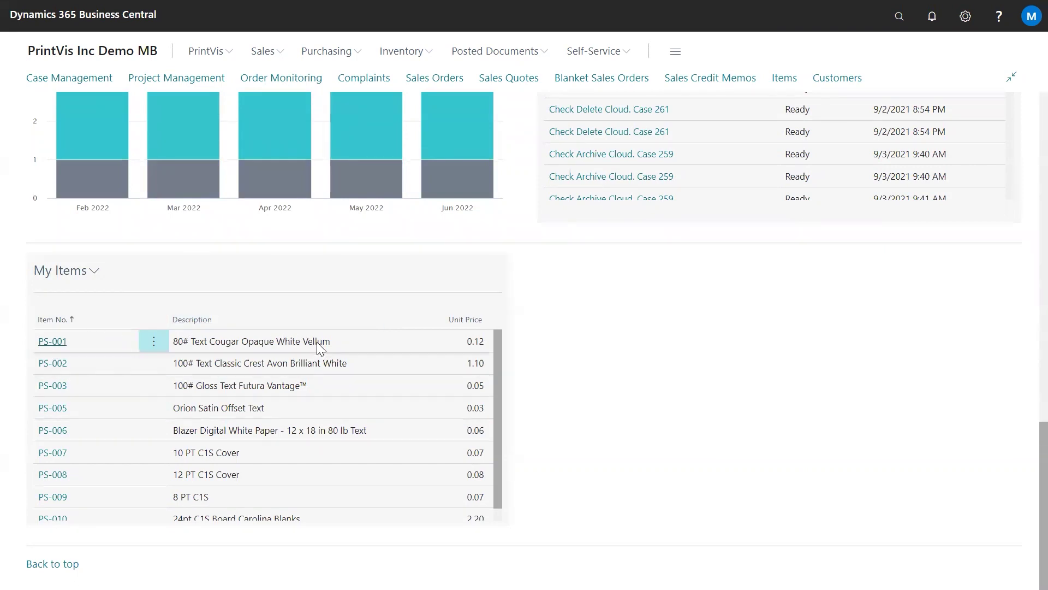
{"action": "scroll", "coordinate": [374, 324], "scroll_direction": "up", "scroll_amount": 7}
{"action": "scroll", "coordinate": [381, 321], "scroll_direction": "up", "scroll_amount": 7}
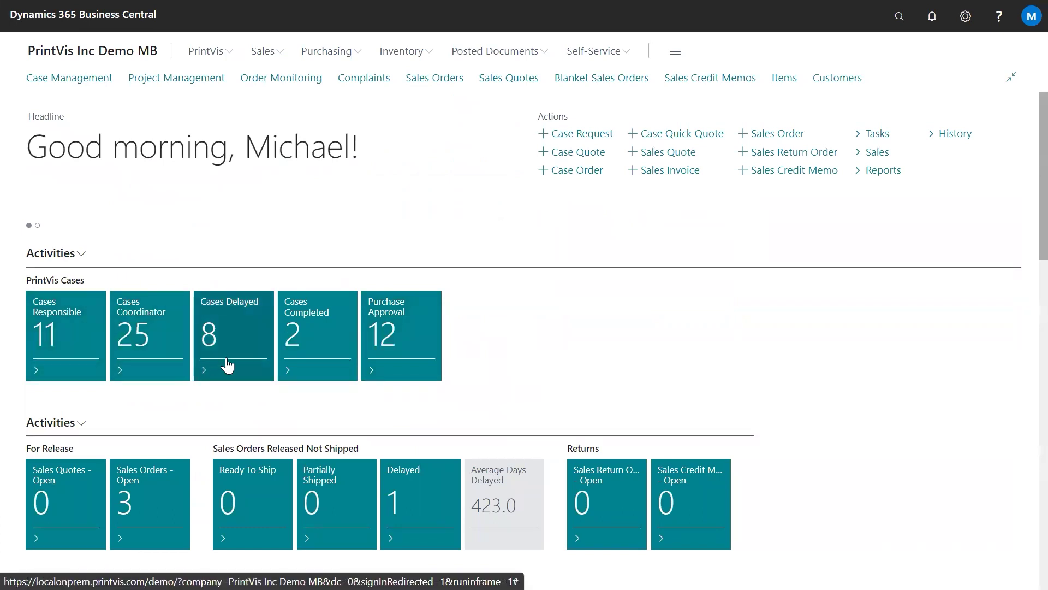
{"action": "left_click", "coordinate": [404, 334]}
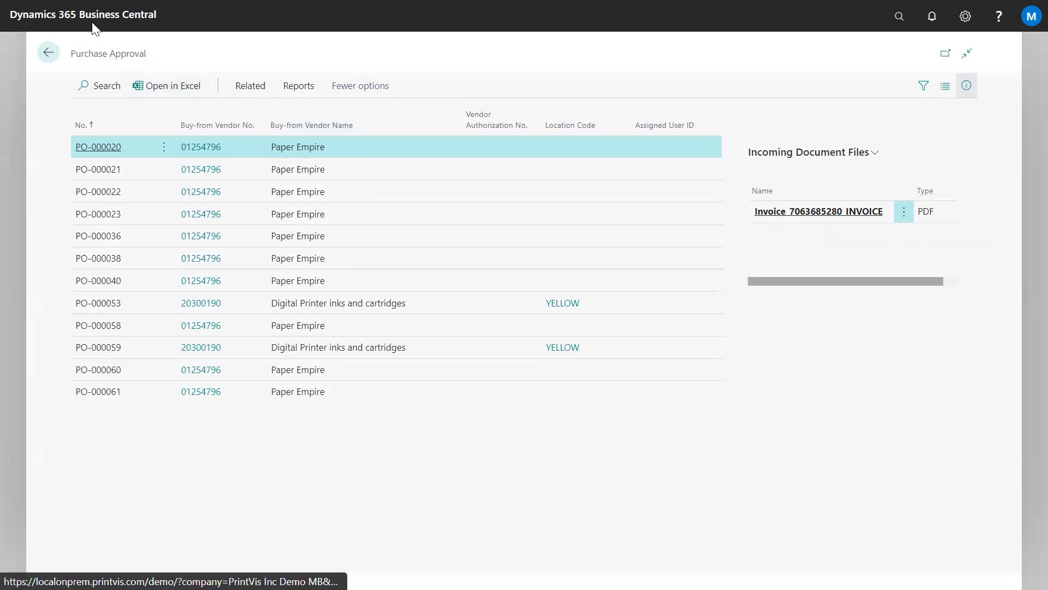
{"action": "left_click", "coordinate": [49, 54]}
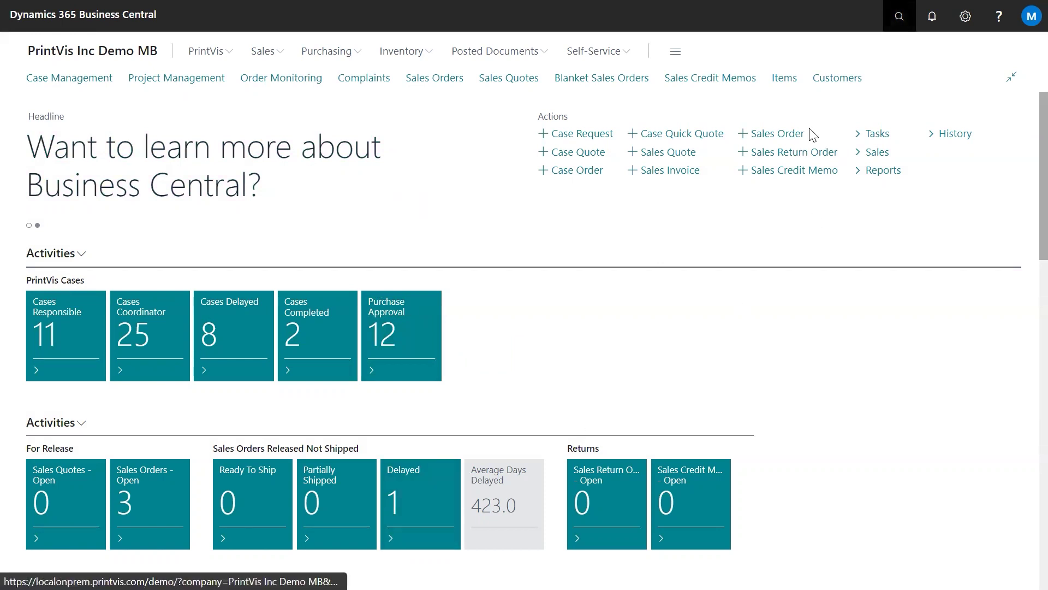
- Search for "item", look through the Items list, and return to the home page
{"action": "key", "text": "alt+q"}
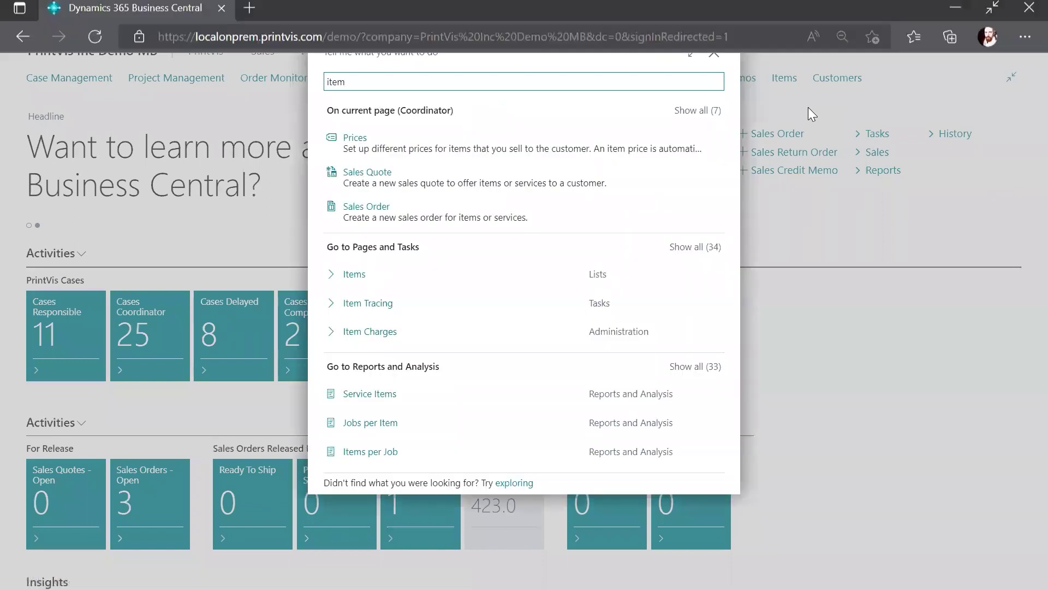
{"action": "left_click", "coordinate": [354, 275]}
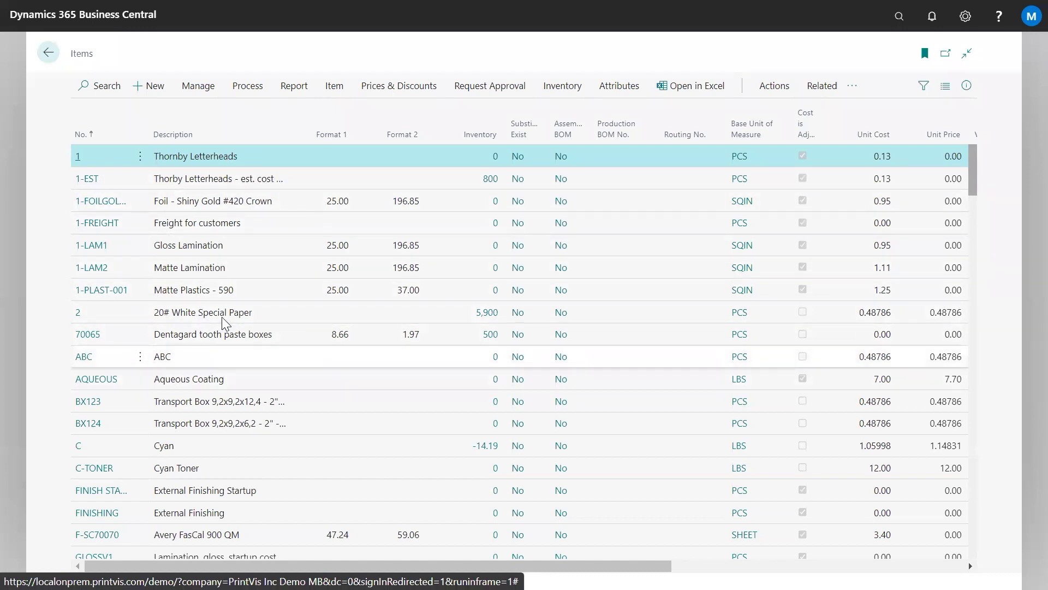
{"action": "scroll", "coordinate": [217, 316], "scroll_direction": "down", "scroll_amount": 3}
{"action": "scroll", "coordinate": [216, 315], "scroll_direction": "up", "scroll_amount": 3}
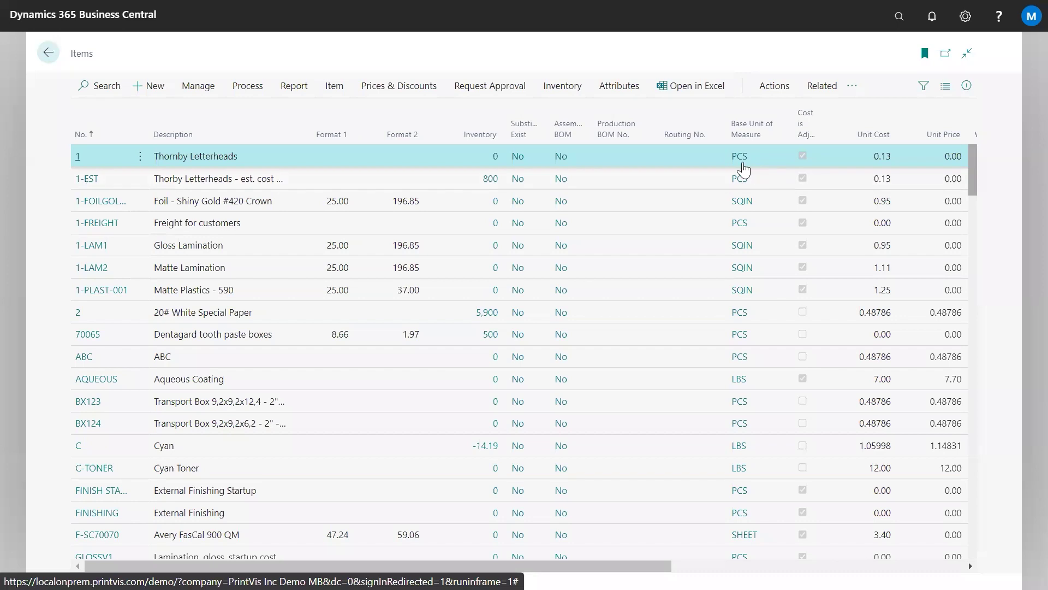
{"action": "left_click", "coordinate": [48, 53]}
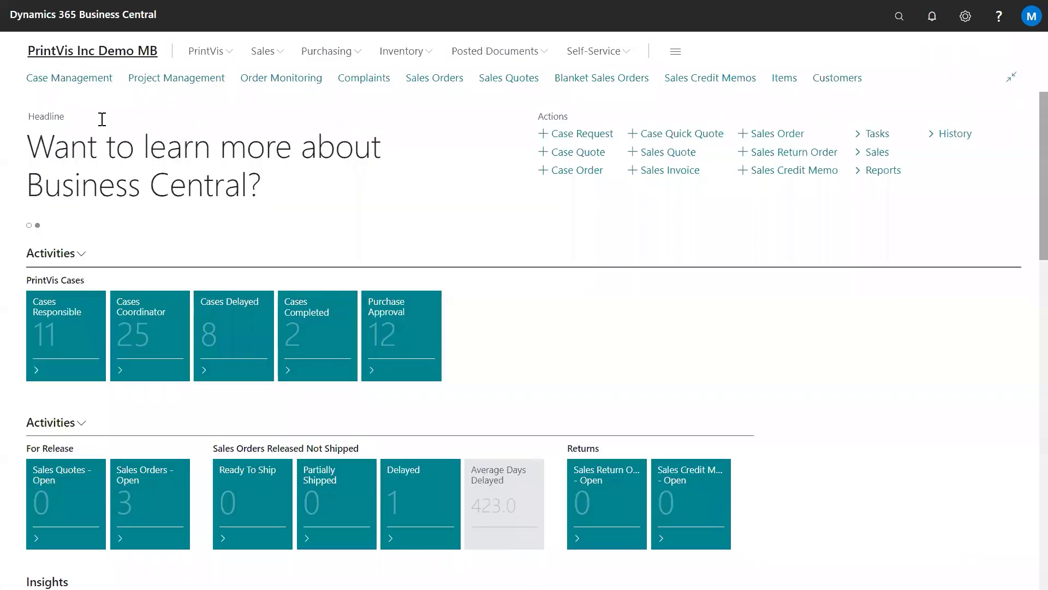
- Create a new case from the Cases Coordinator list with The Cannon Group PLC as the sell-to customer
{"action": "left_click", "coordinate": [153, 323]}
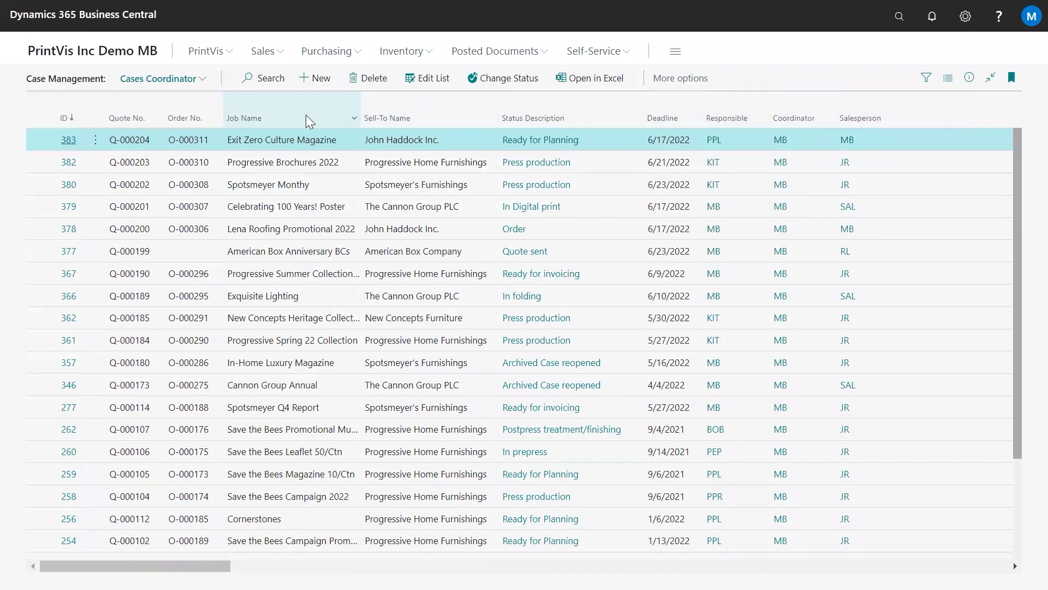
{"action": "left_click", "coordinate": [318, 85]}
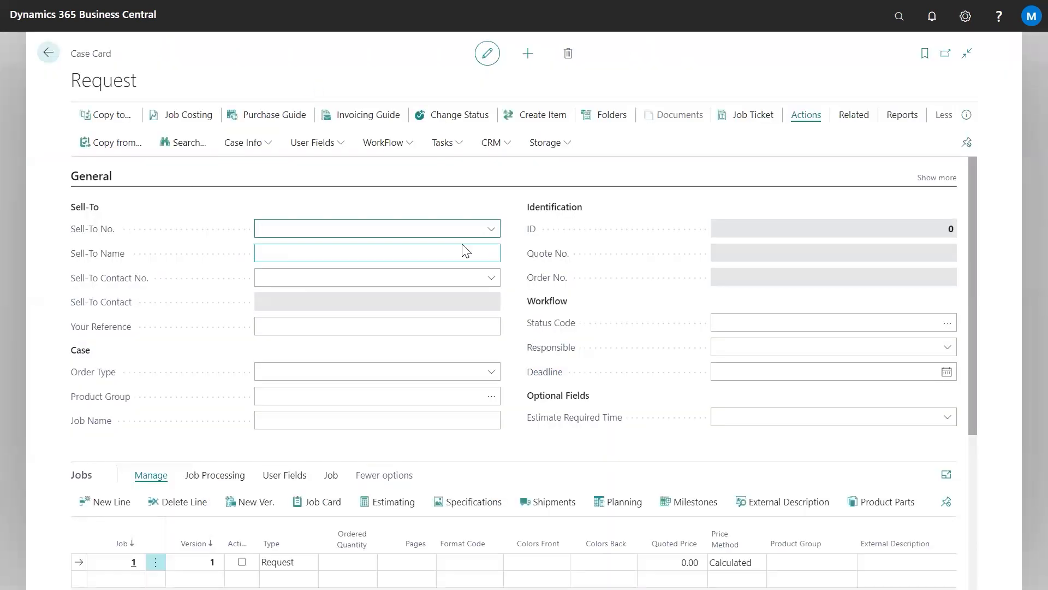
{"action": "left_click", "coordinate": [458, 225]}
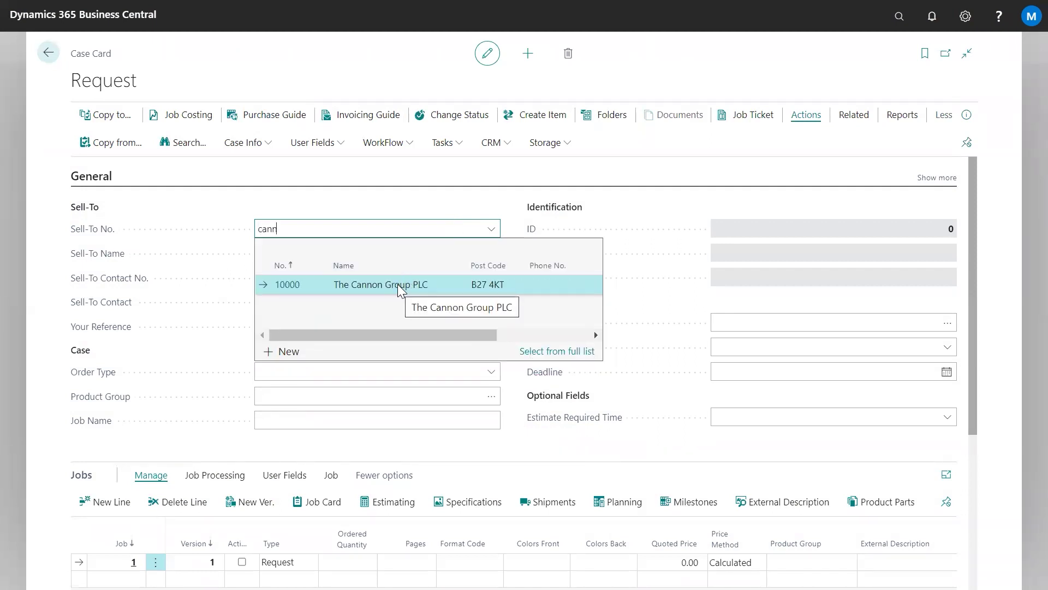
{"action": "left_click", "coordinate": [397, 284]}
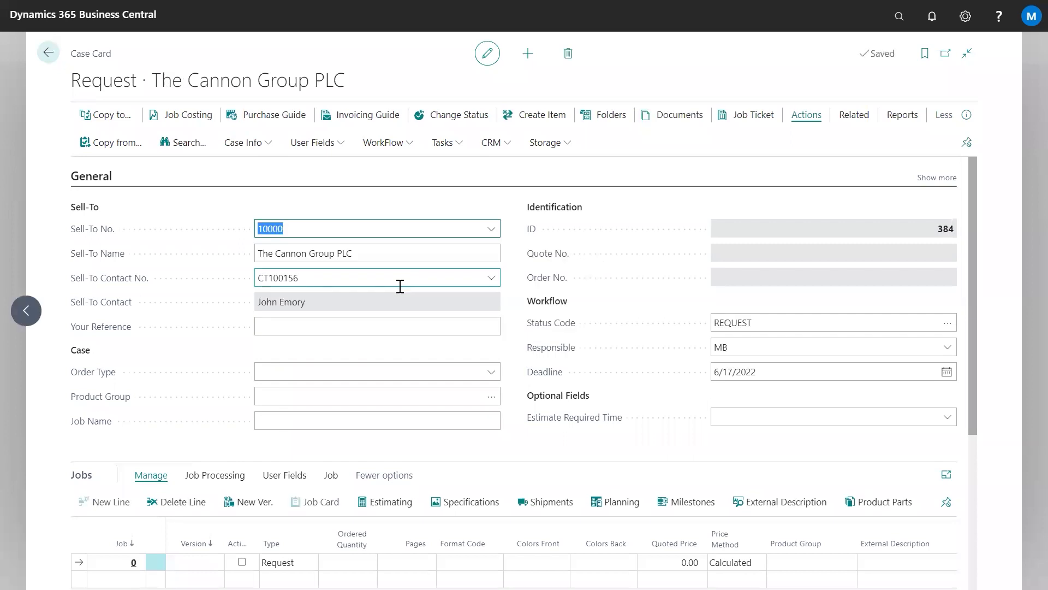
- Enter "Previous" as the case's Your Reference and set its order type to DIRECT
{"action": "left_click", "coordinate": [382, 325]}
{"action": "type", "text": "Previous"}
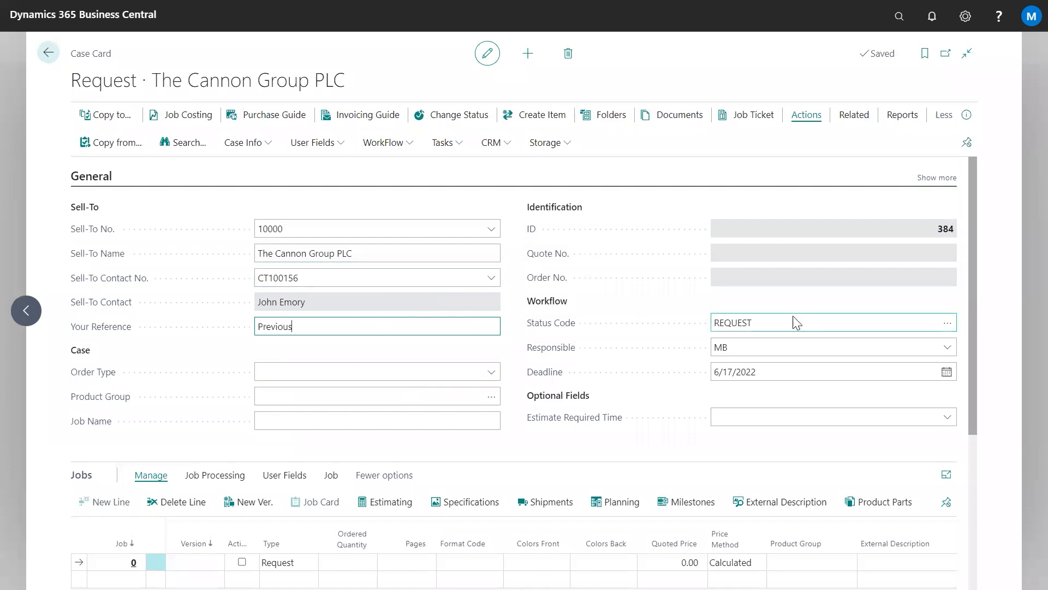
{"action": "left_click", "coordinate": [490, 377]}
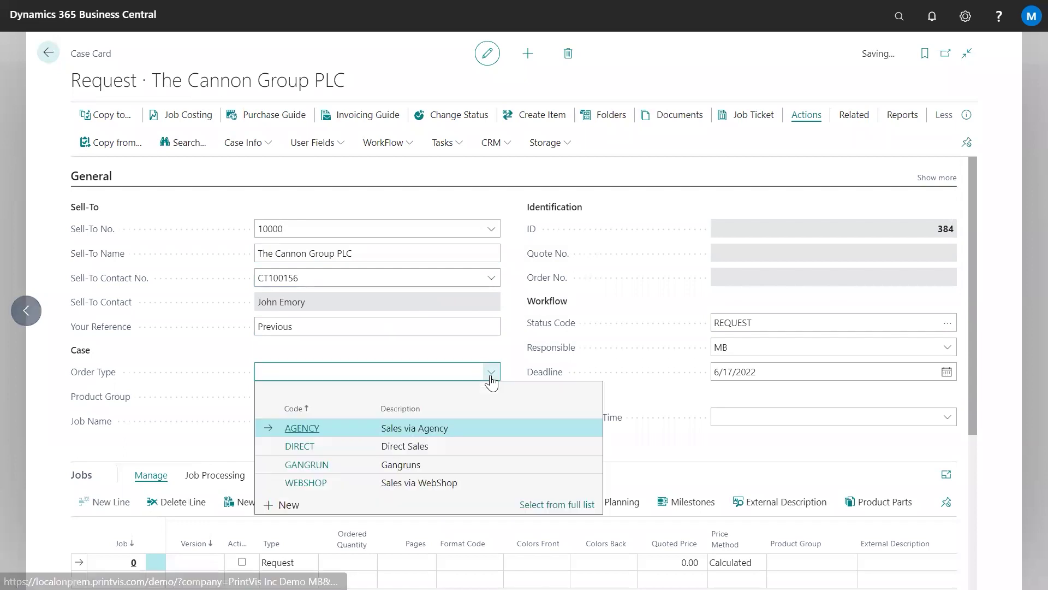
{"action": "left_click", "coordinate": [425, 449]}
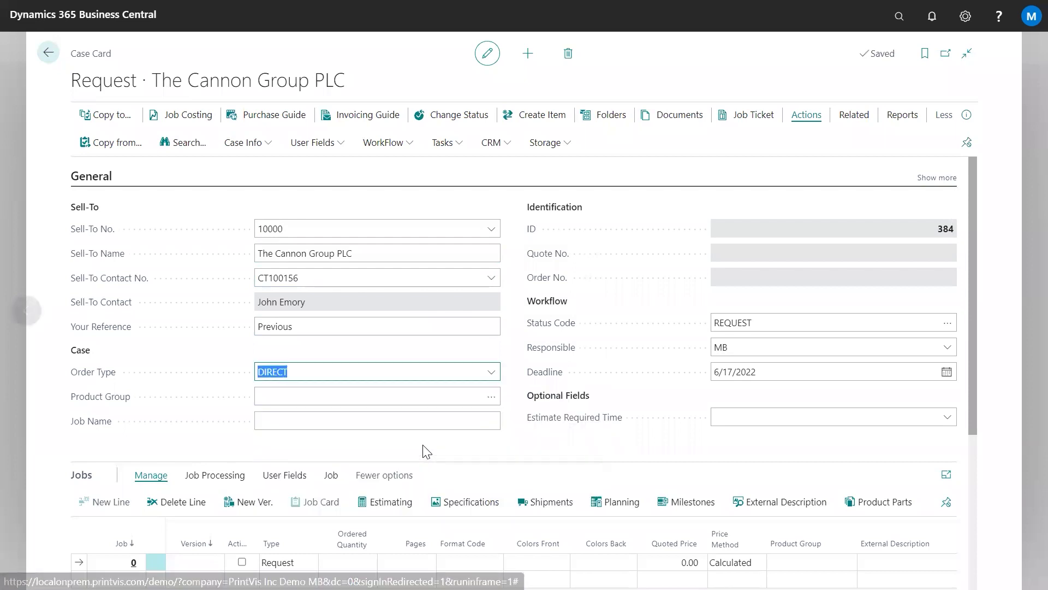
- Assign product group 300 (Magazines) to the case
{"action": "left_click", "coordinate": [492, 400]}
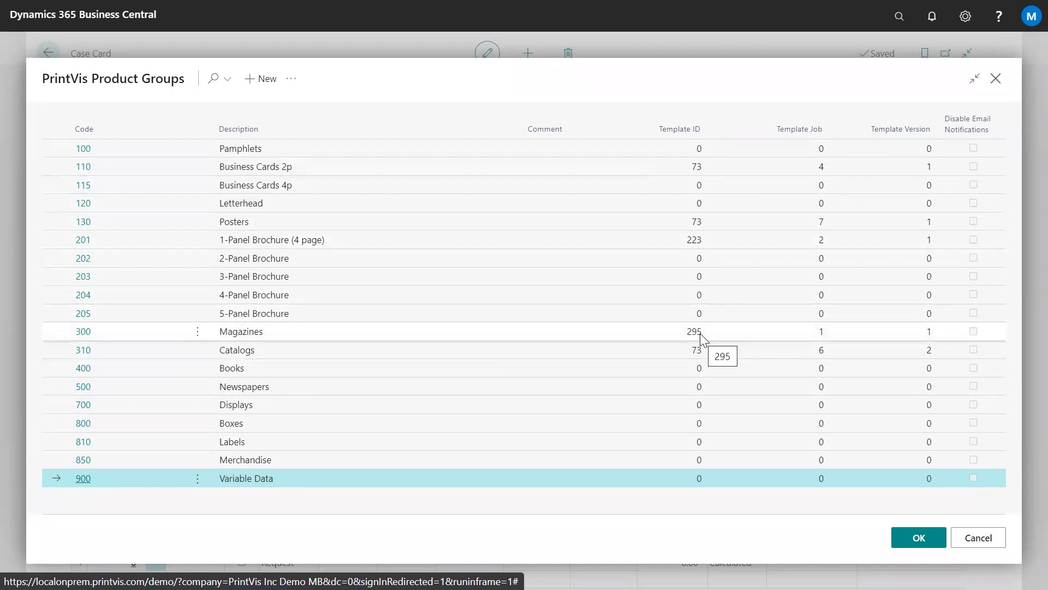
{"action": "left_click", "coordinate": [303, 338]}
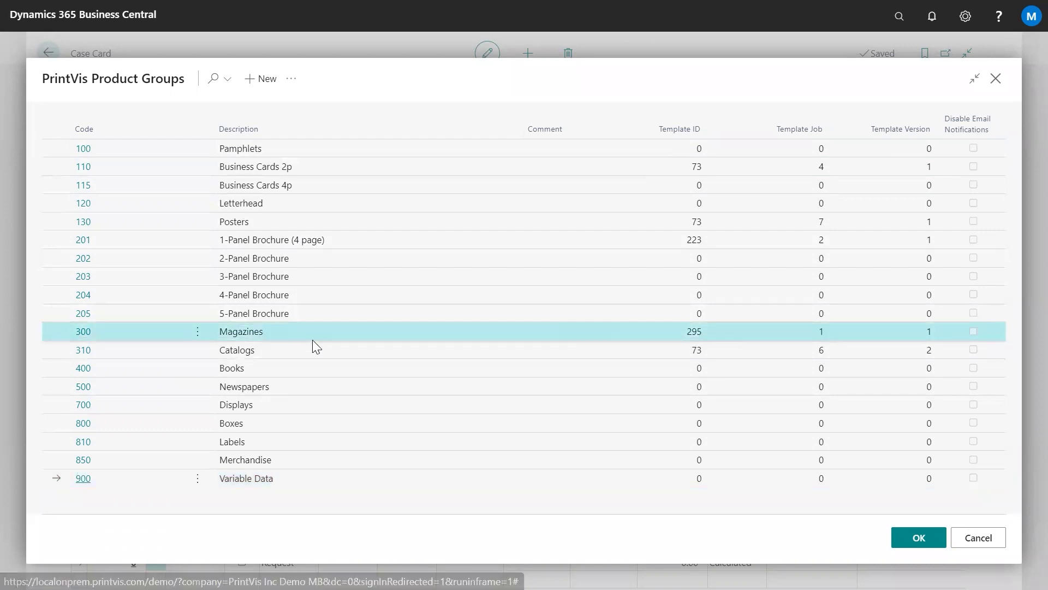
{"action": "left_click", "coordinate": [919, 538]}
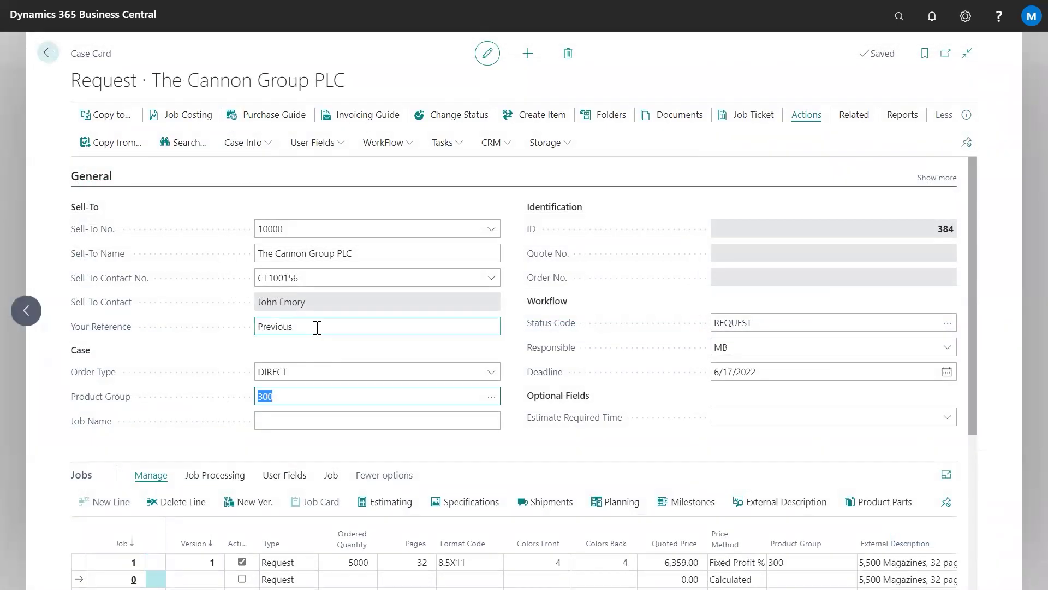
- Set the ordered quantity of job line 1 to 2500
{"action": "scroll", "coordinate": [317, 328], "scroll_direction": "down", "scroll_amount": 1}
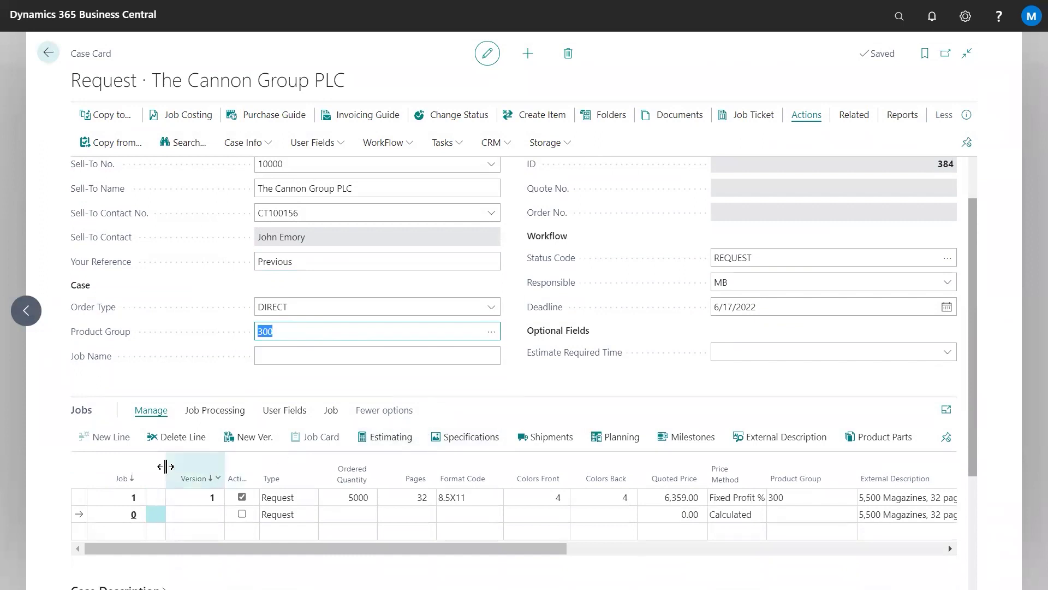
{"action": "left_click", "coordinate": [77, 498]}
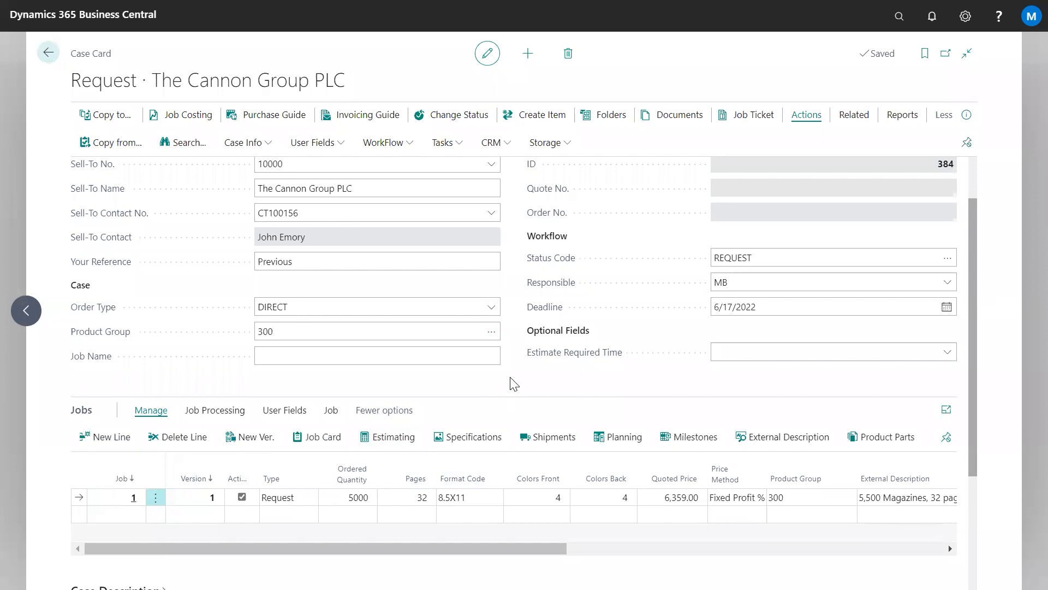
{"action": "left_click", "coordinate": [336, 496]}
{"action": "type", "text": "2500"}
{"action": "key", "text": "Tab"}
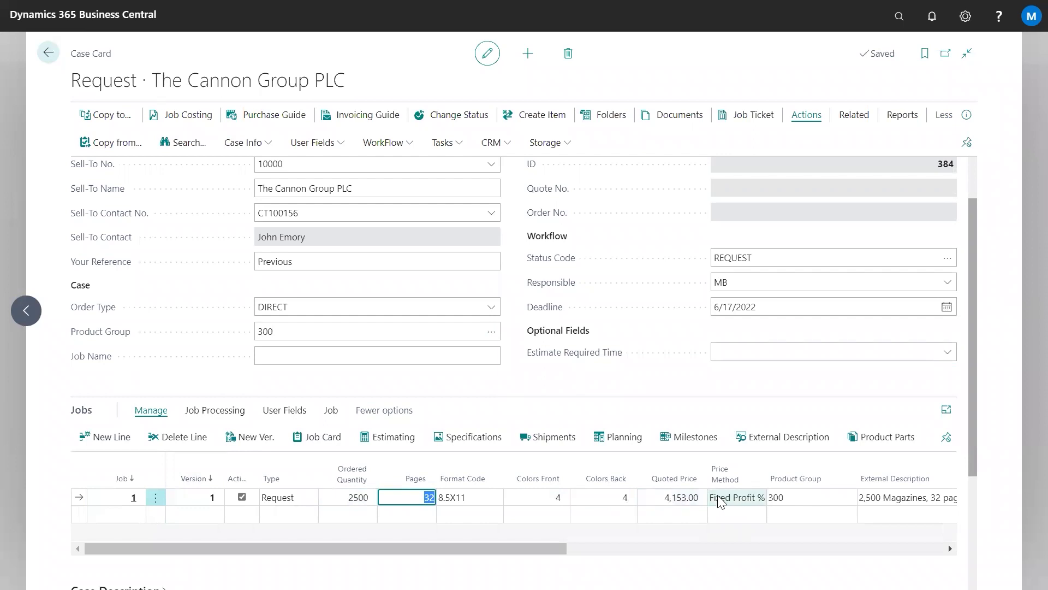
- Set the job line's requested delivery date to 6/21/2022 and its earliest start date to 6/16/2022
{"action": "left_click_drag", "start_coordinate": [526, 556], "coordinate": [785, 550]}
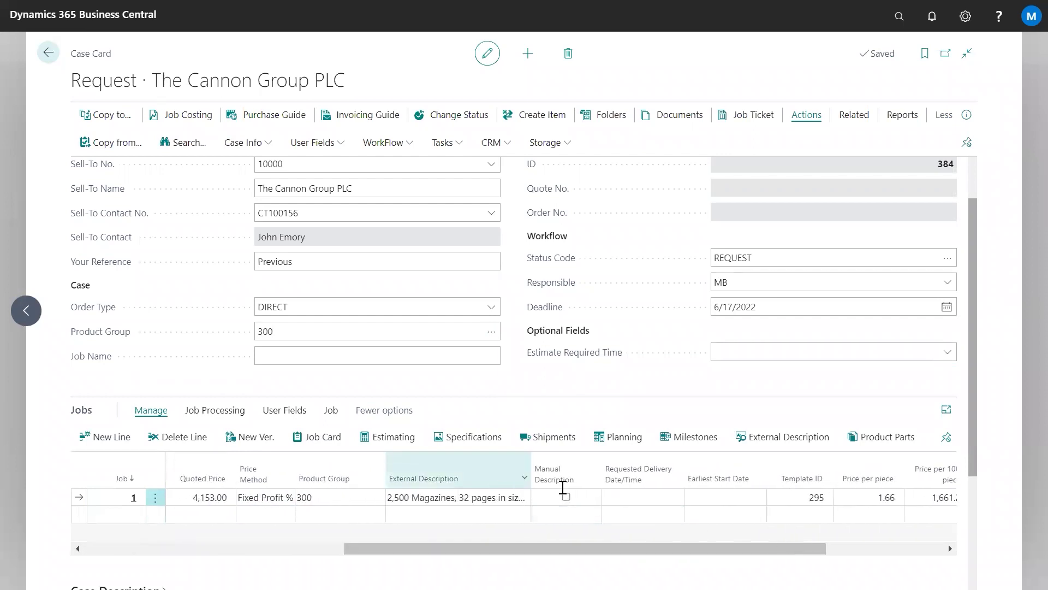
{"action": "left_click", "coordinate": [676, 497]}
{"action": "left_click", "coordinate": [675, 498]}
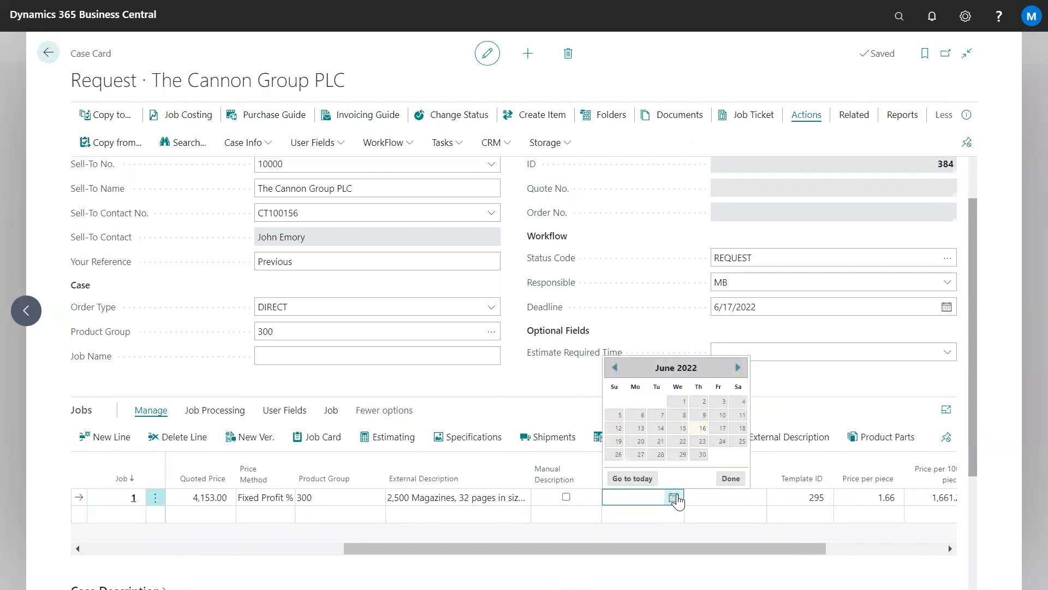
{"action": "left_click", "coordinate": [658, 442]}
{"action": "left_click", "coordinate": [737, 494]}
{"action": "left_click", "coordinate": [756, 497]}
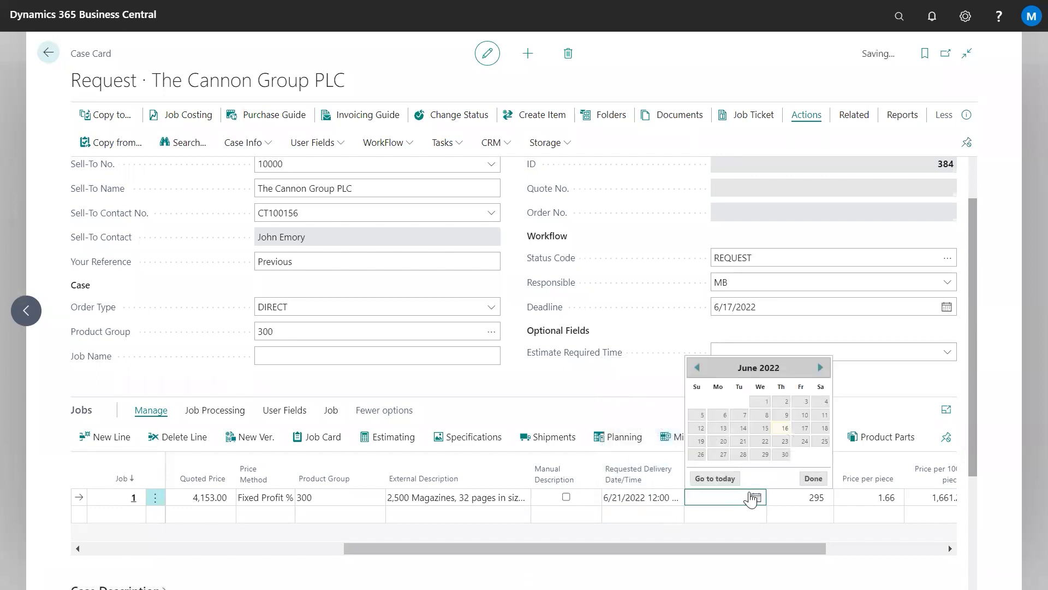
{"action": "left_click", "coordinate": [787, 427]}
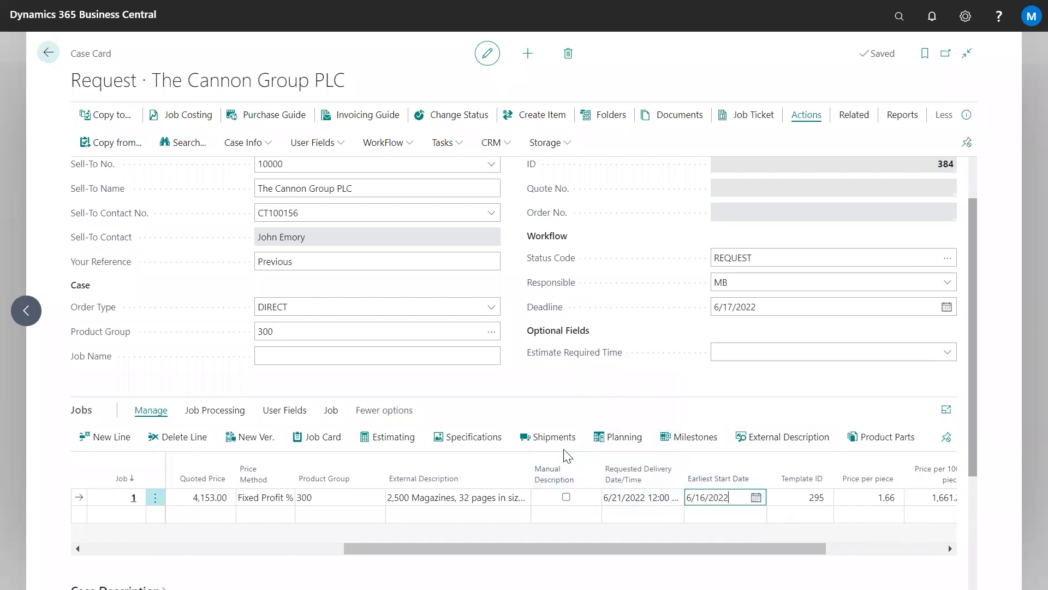
- Name the job "Rose & Crown Weekly Magazine" in the case's general details
{"action": "scroll", "coordinate": [491, 382], "scroll_direction": "up", "scroll_amount": 1}
{"action": "left_click", "coordinate": [438, 418]}
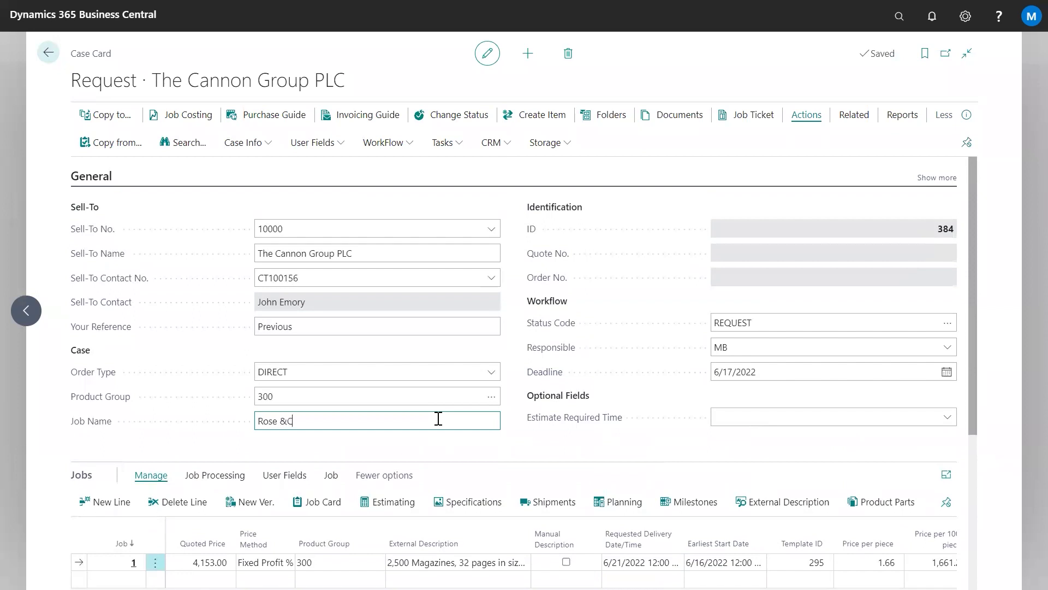
{"action": "type", "text": "Rose & Crown Weekly Magazine"}
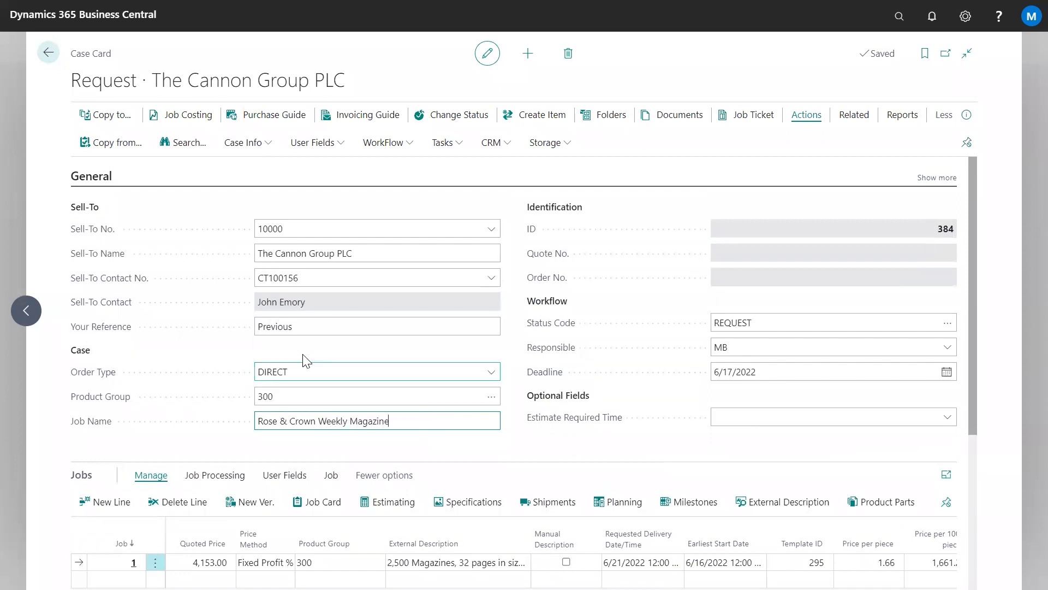
- Change the case's status to QUOTE
{"action": "scroll", "coordinate": [555, 349], "scroll_direction": "down", "scroll_amount": 1}
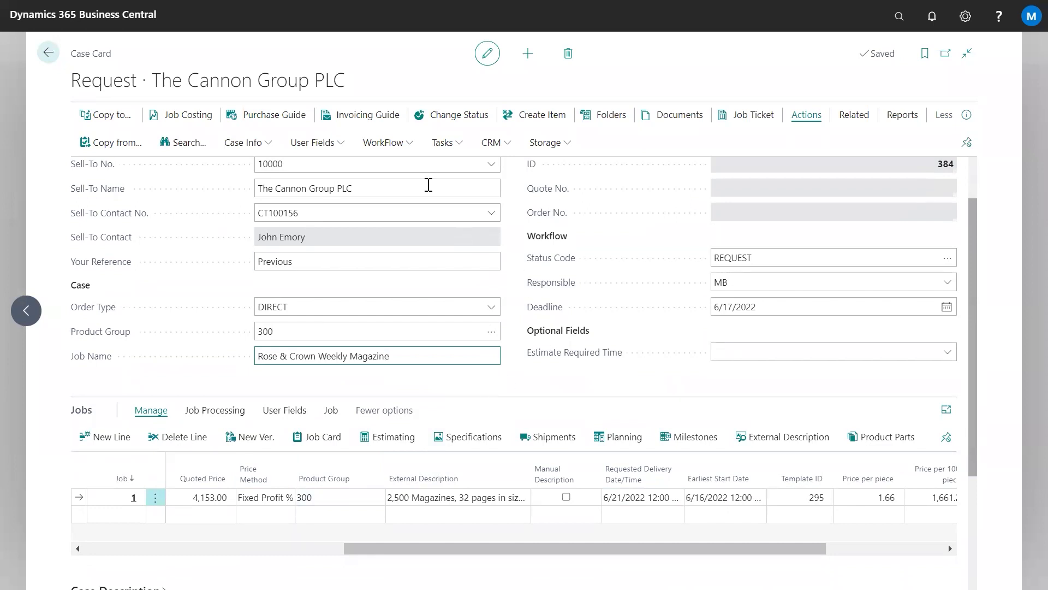
{"action": "left_click", "coordinate": [476, 123]}
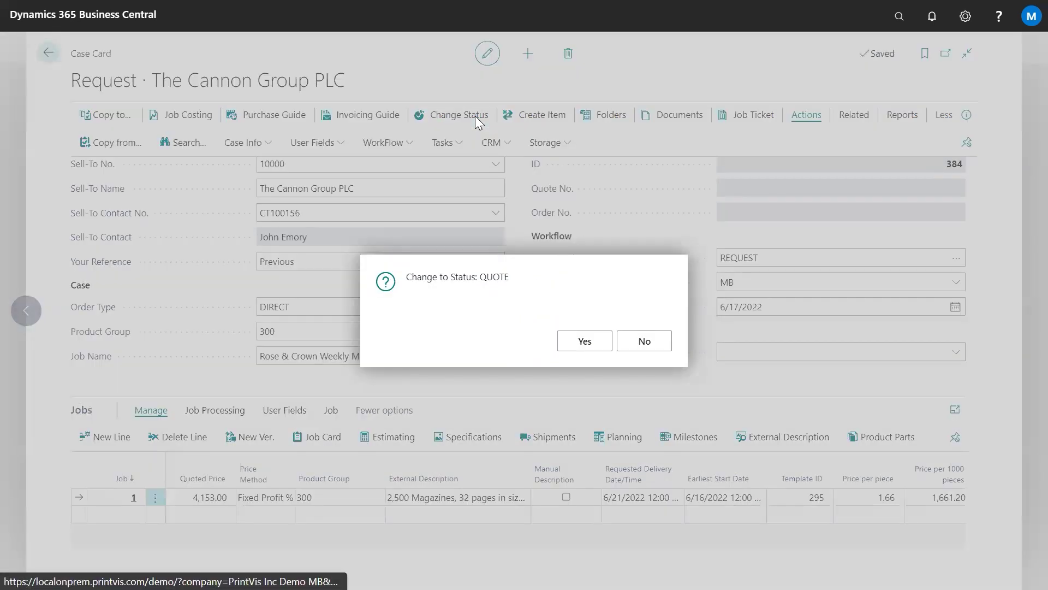
{"action": "left_click", "coordinate": [568, 344]}
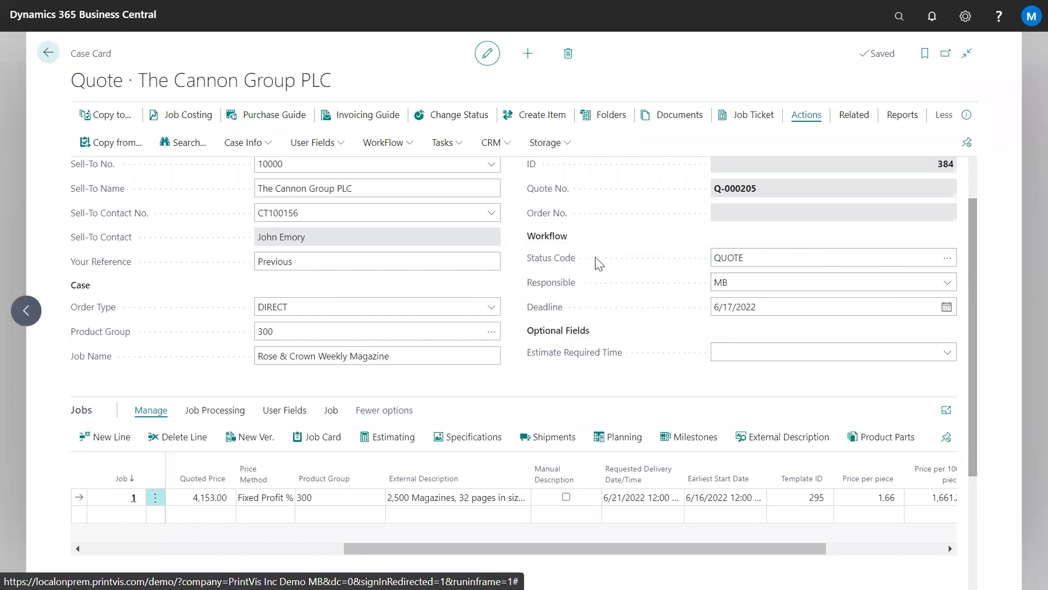
- Review the PrintVis status codes available for the case and keep QUOTE selected
{"action": "left_click", "coordinate": [950, 263]}
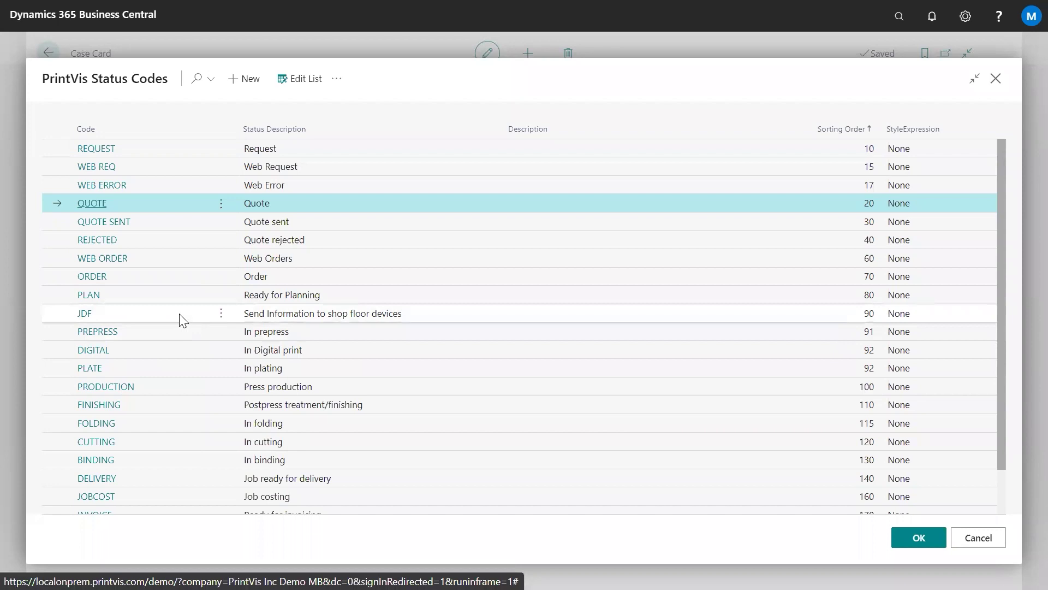
{"action": "left_click", "coordinate": [919, 539]}
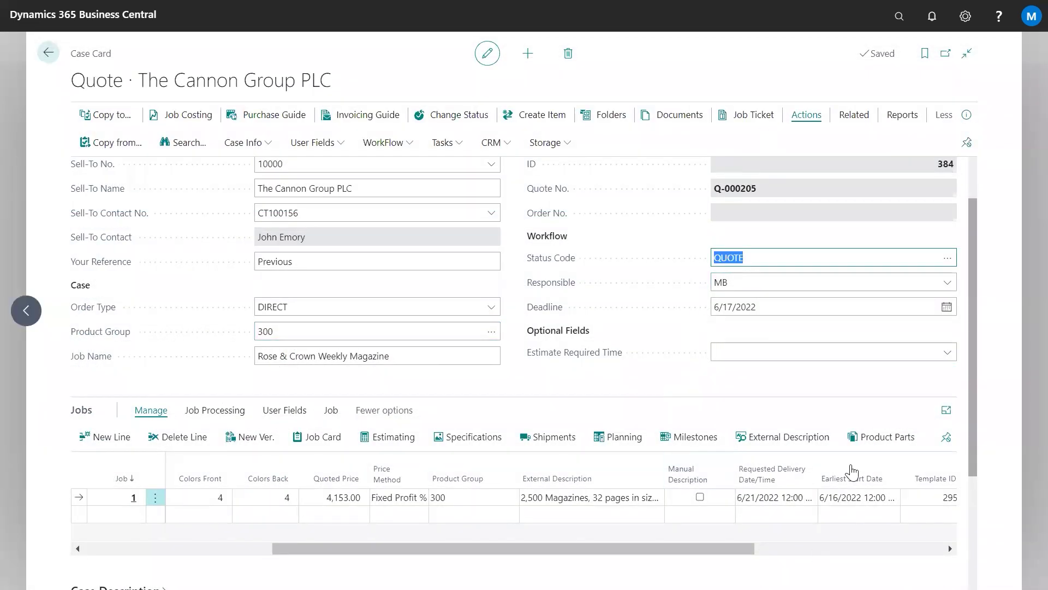
- Preview the case's quote document for printing, check its job description, price and delivery date, and close the preview
{"action": "left_click", "coordinate": [902, 114]}
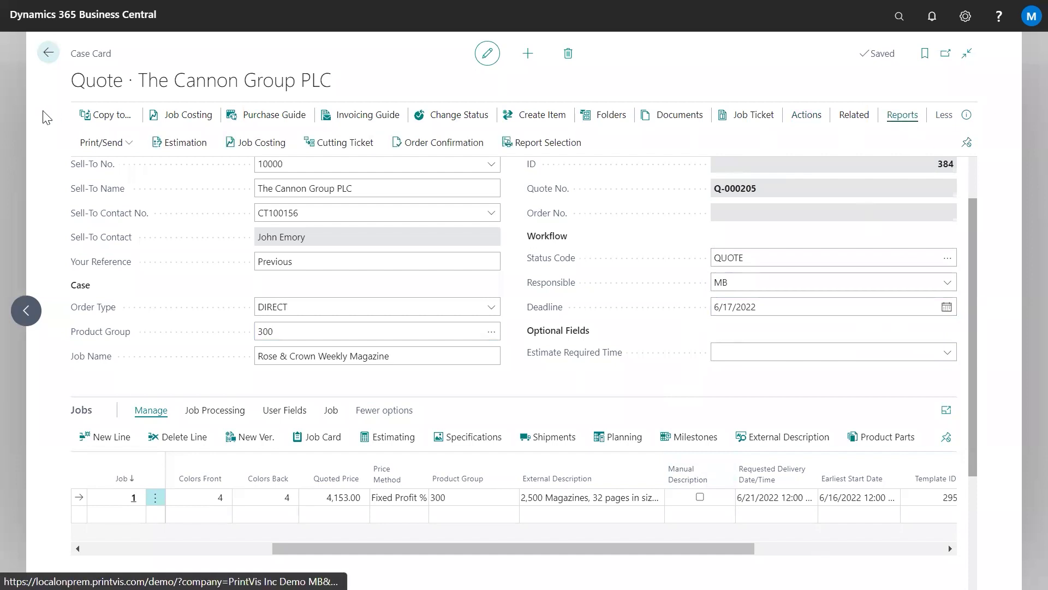
{"action": "left_click", "coordinate": [98, 143]}
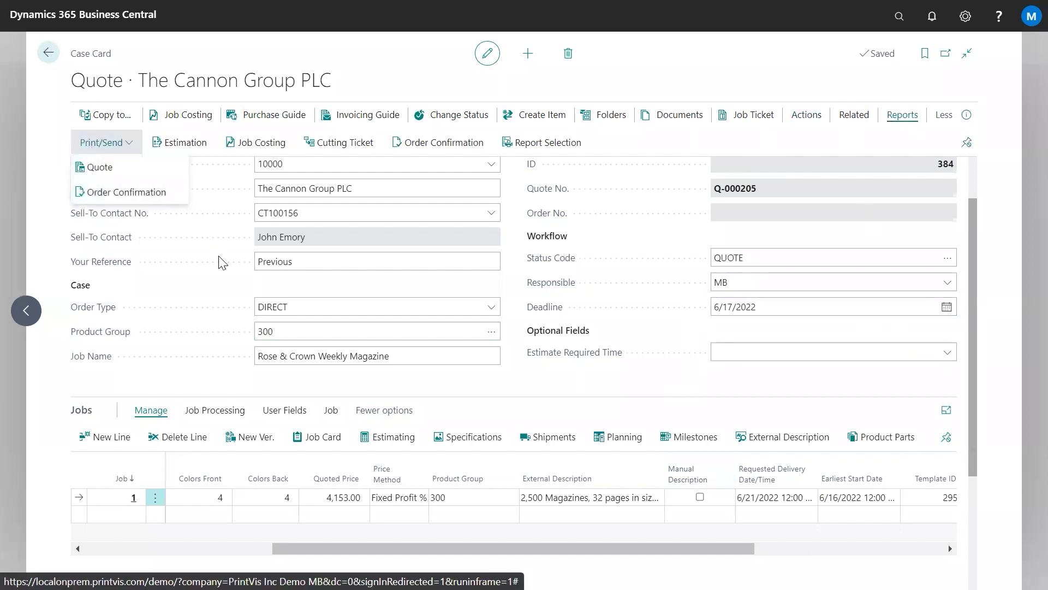
{"action": "left_click", "coordinate": [100, 167]}
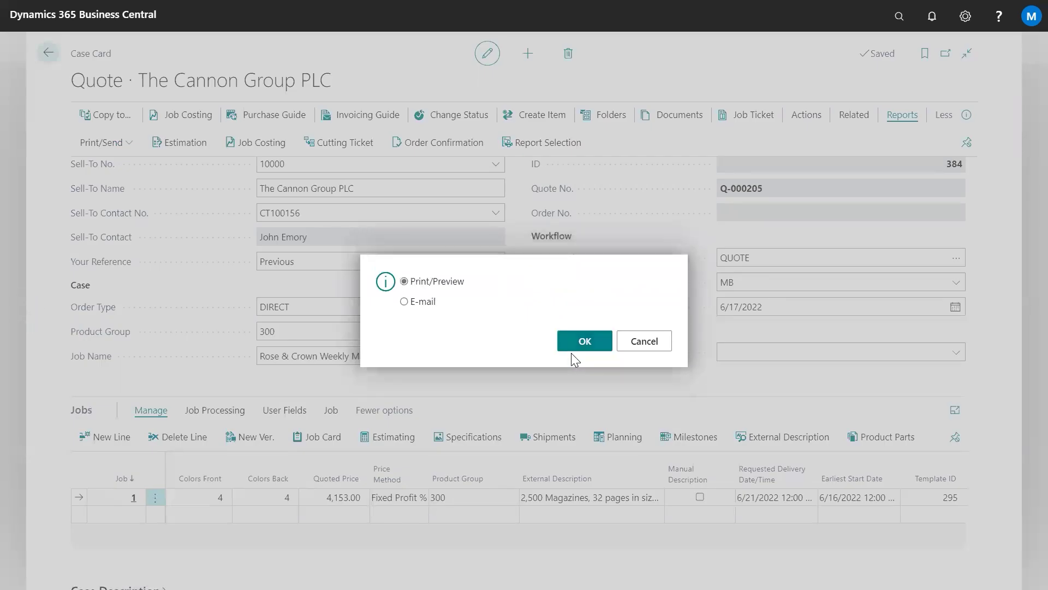
{"action": "left_click", "coordinate": [580, 343]}
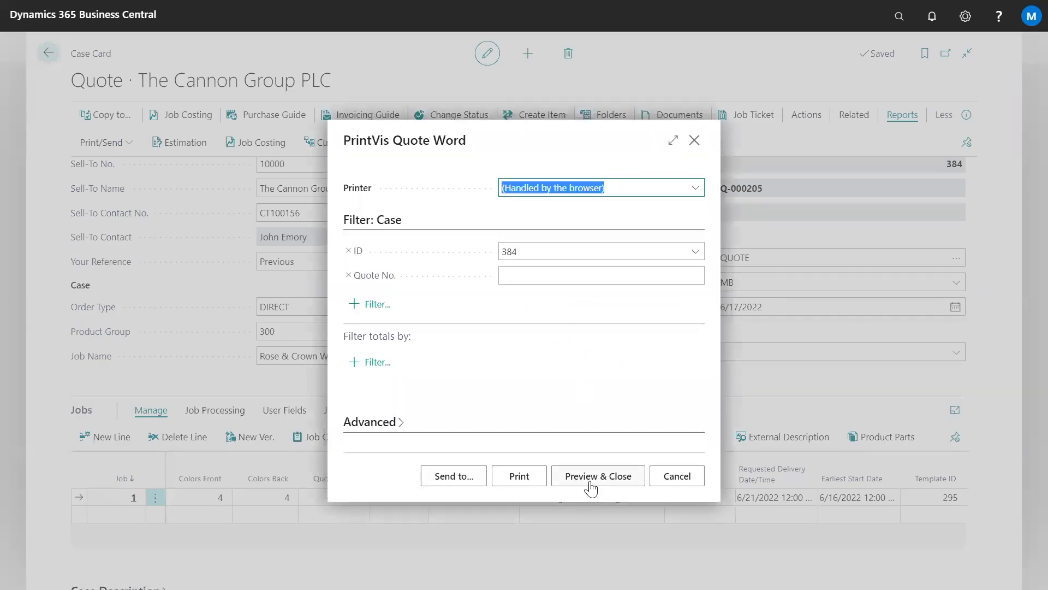
{"action": "left_click", "coordinate": [592, 476]}
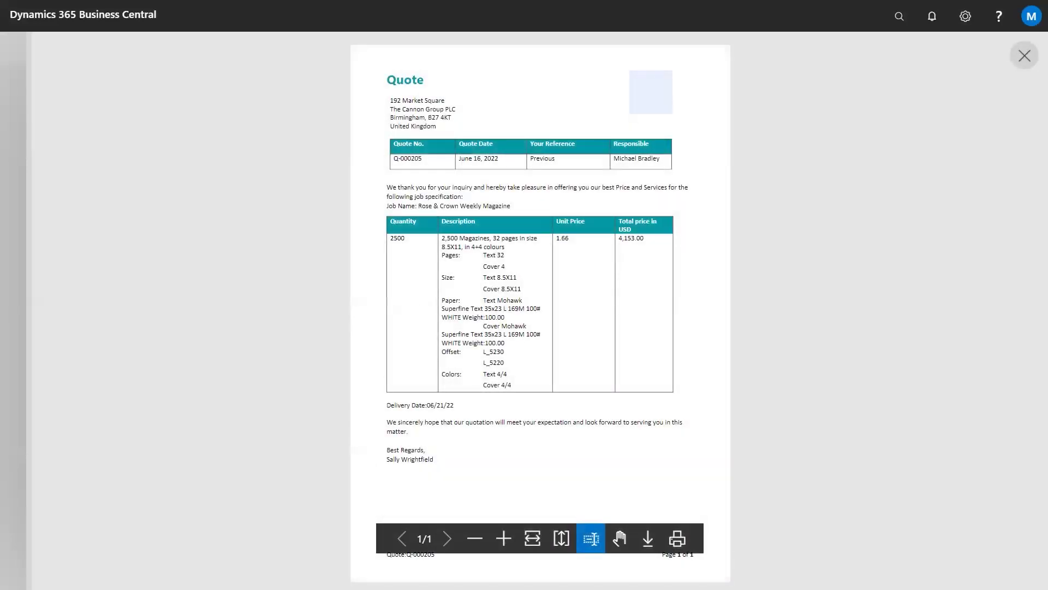
{"action": "left_click", "coordinate": [498, 541]}
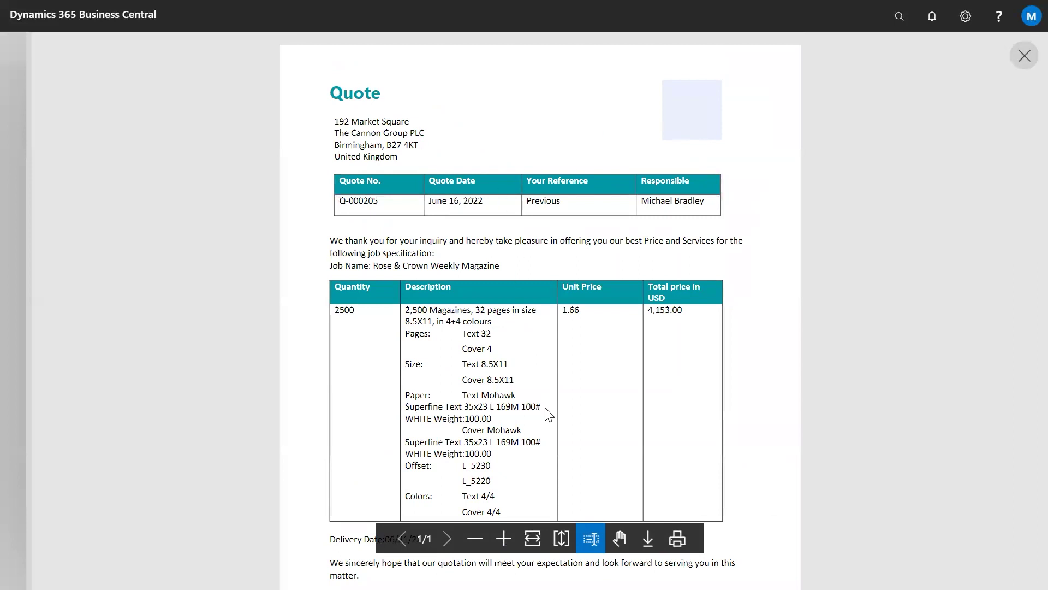
{"action": "scroll", "coordinate": [564, 253], "scroll_direction": "down", "scroll_amount": 3}
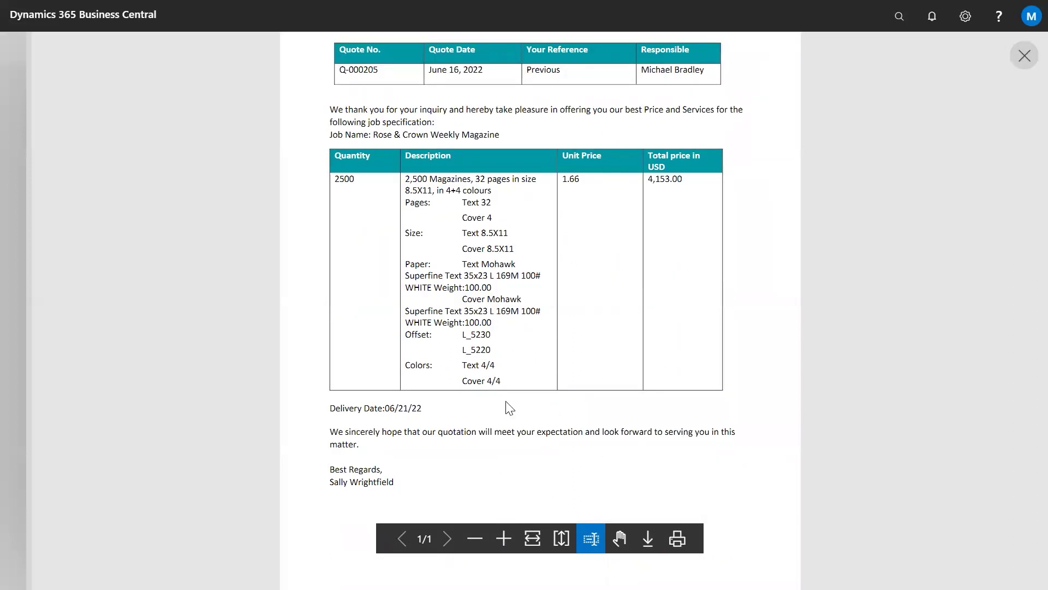
{"action": "left_click", "coordinate": [1024, 56]}
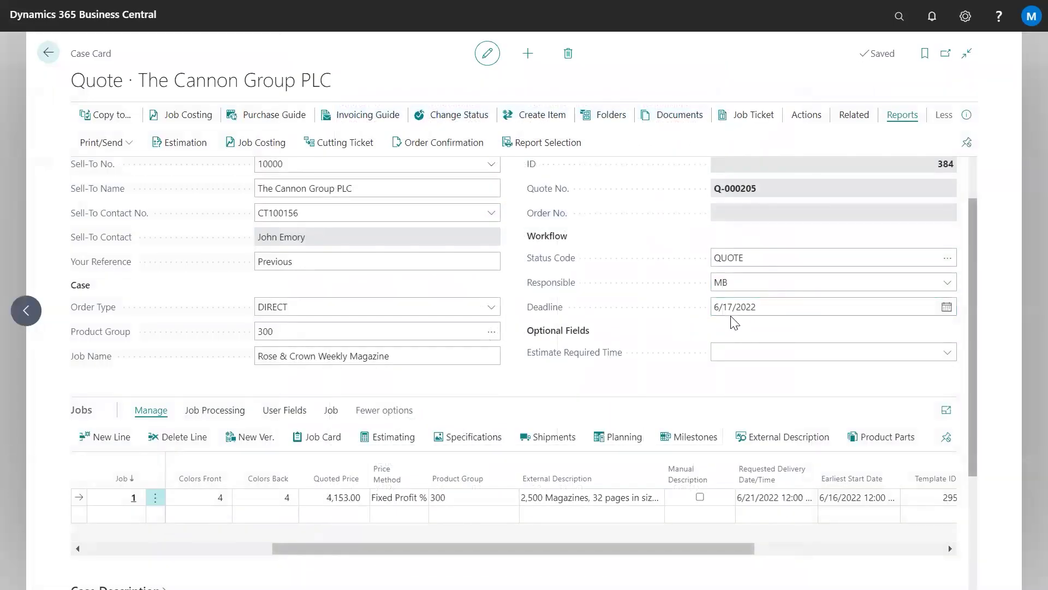
- Advance the case's status to QUOTE SENT
{"action": "left_click", "coordinate": [746, 307]}
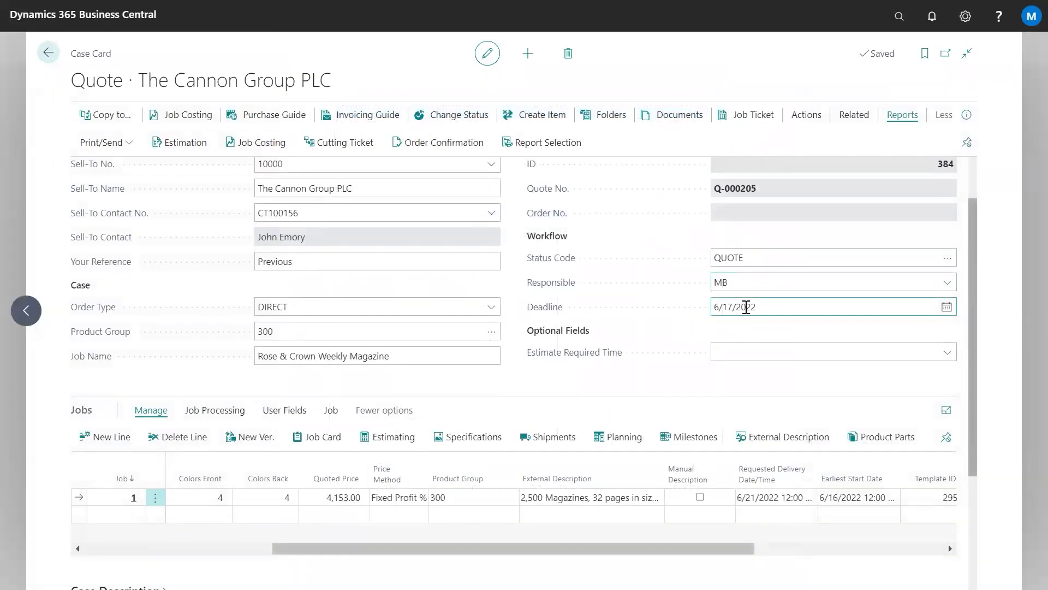
{"action": "left_click", "coordinate": [457, 116]}
{"action": "left_click", "coordinate": [585, 342]}
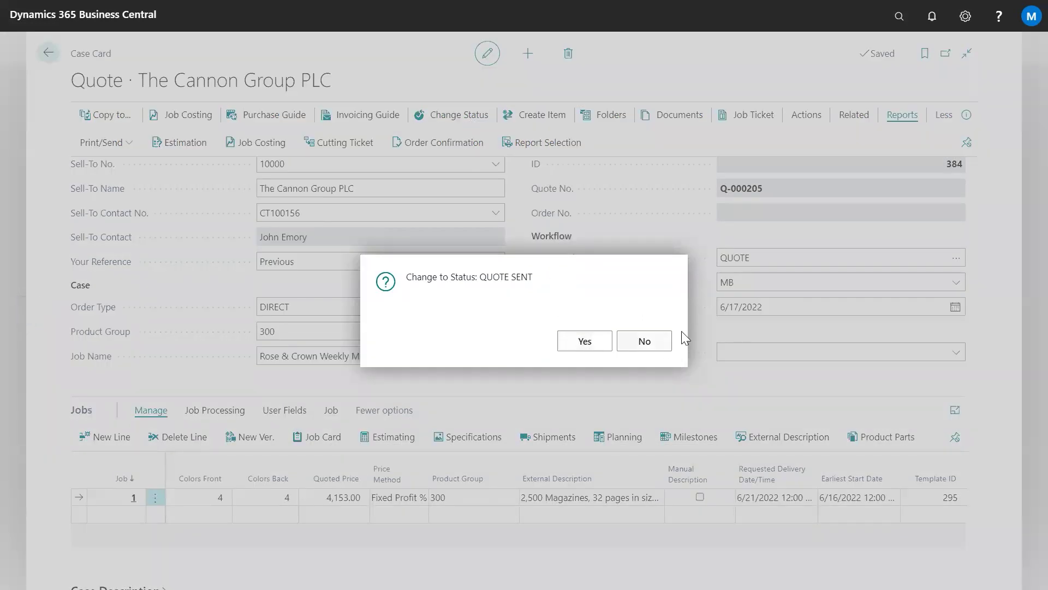
{"action": "left_click", "coordinate": [797, 311]}
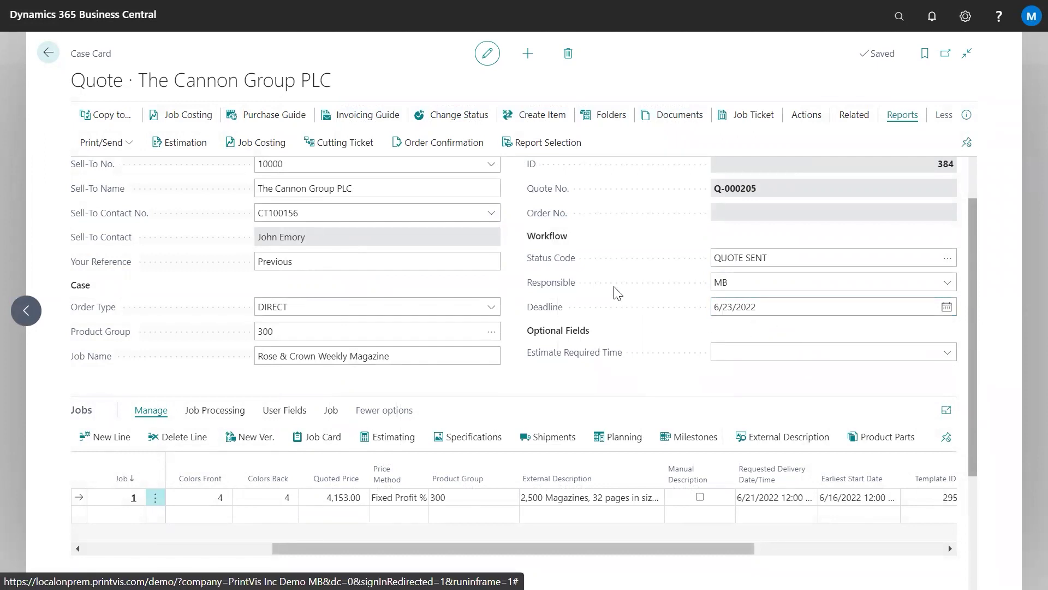
- Open the magazine job's sheet specifications and compare the impositions of the text sheet and the 4-page cover sheet
{"action": "scroll", "coordinate": [614, 286], "scroll_direction": "down", "scroll_amount": 1}
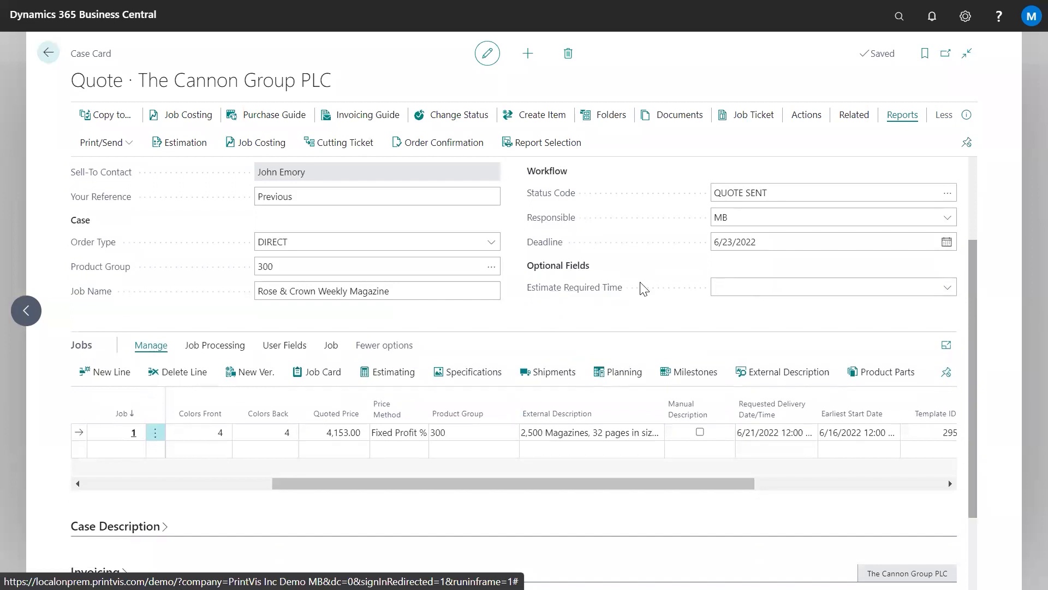
{"action": "left_click", "coordinate": [309, 377]}
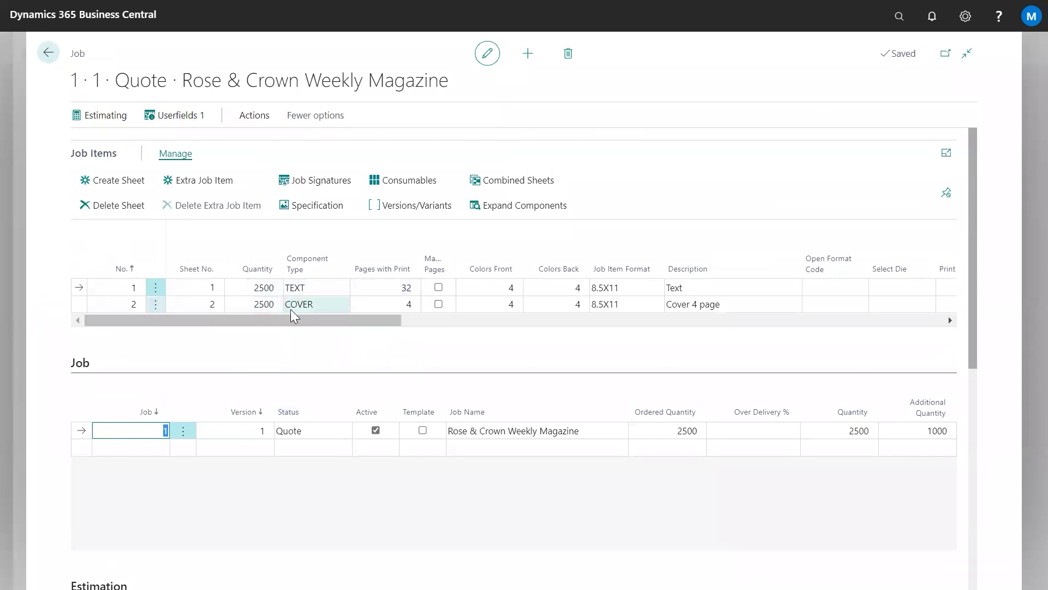
{"action": "left_click", "coordinate": [317, 207]}
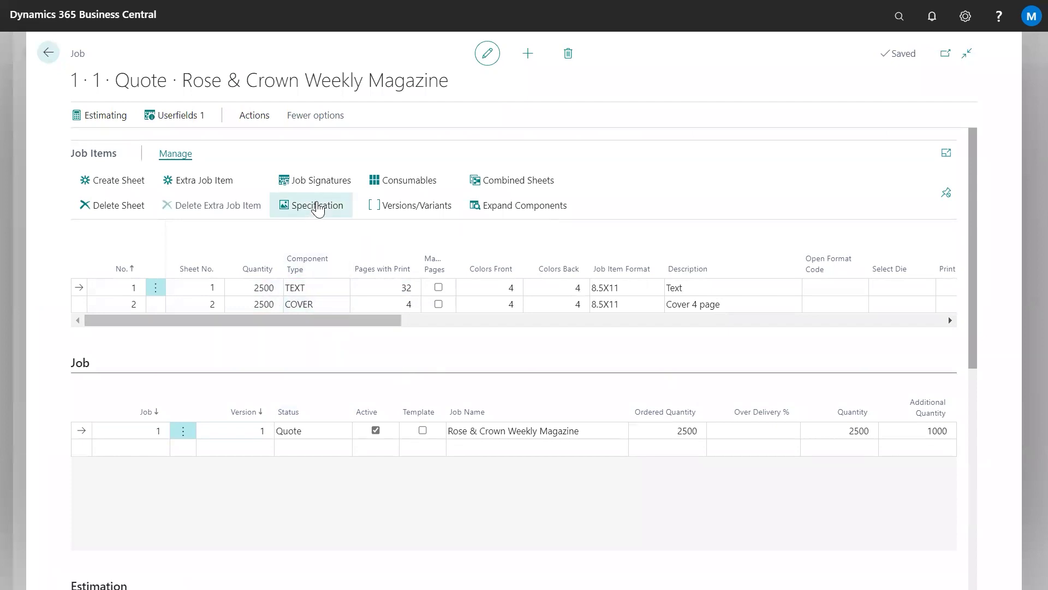
{"action": "scroll", "coordinate": [529, 238], "scroll_direction": "down", "scroll_amount": 4}
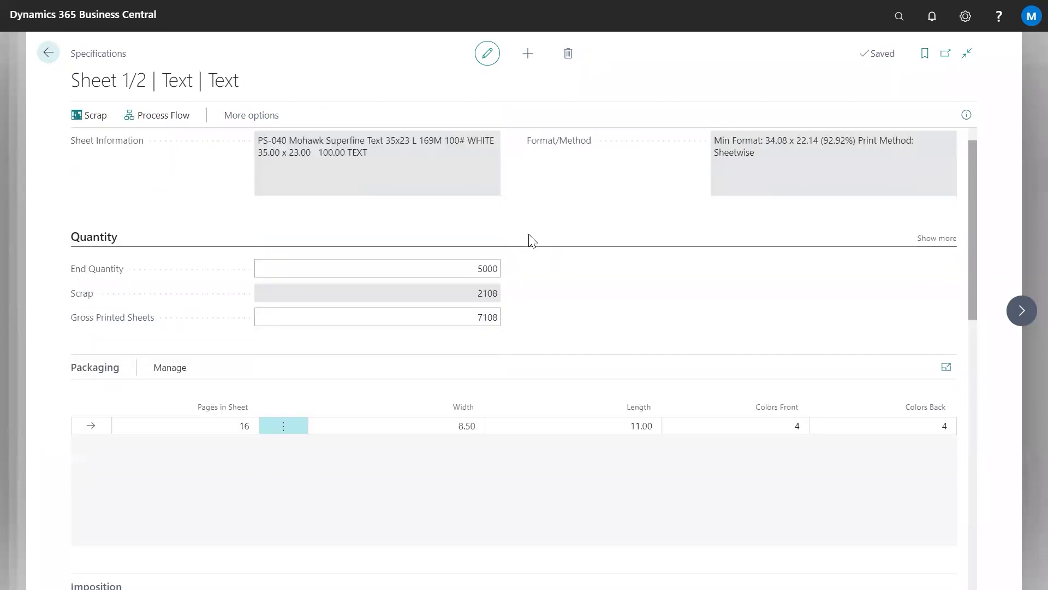
{"action": "scroll", "coordinate": [529, 237], "scroll_direction": "down", "scroll_amount": 5}
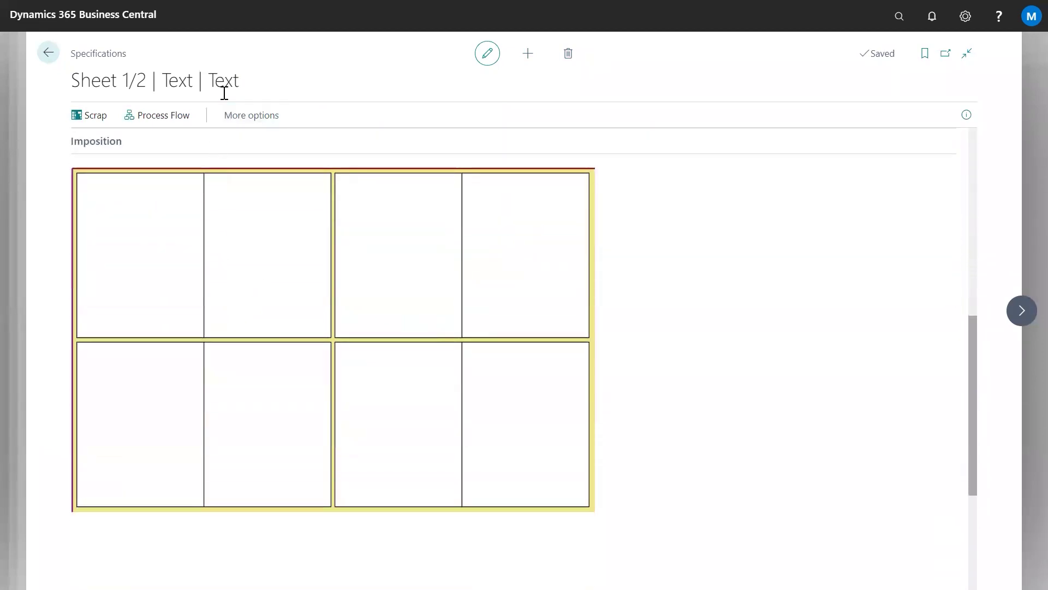
{"action": "left_click", "coordinate": [1020, 311]}
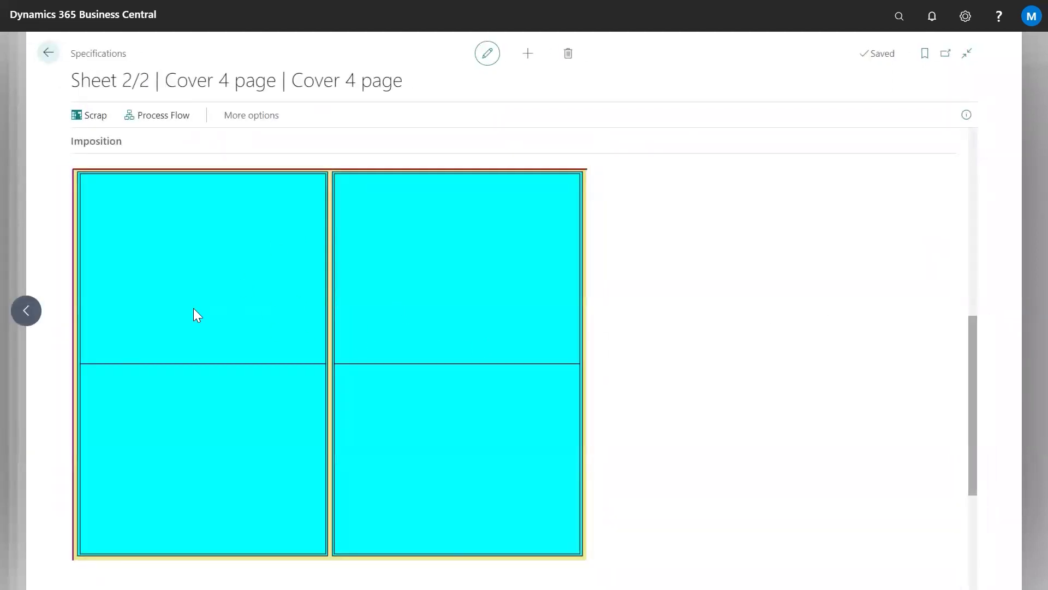
{"action": "left_click", "coordinate": [24, 310]}
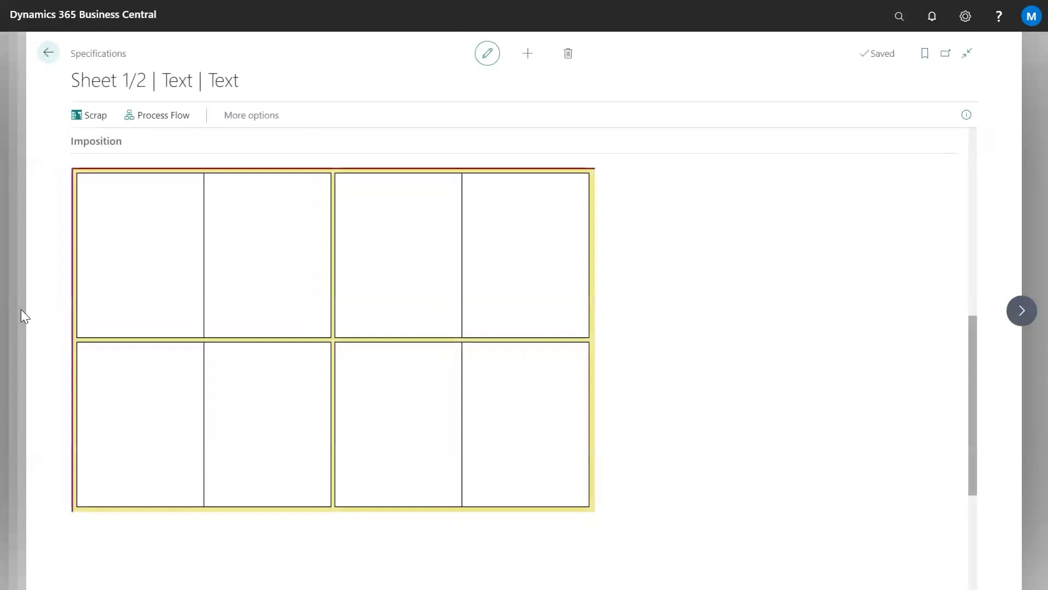
- Examine the process flow linking the job's presses, folding and binding, and return to the job card
{"action": "left_click", "coordinate": [179, 115]}
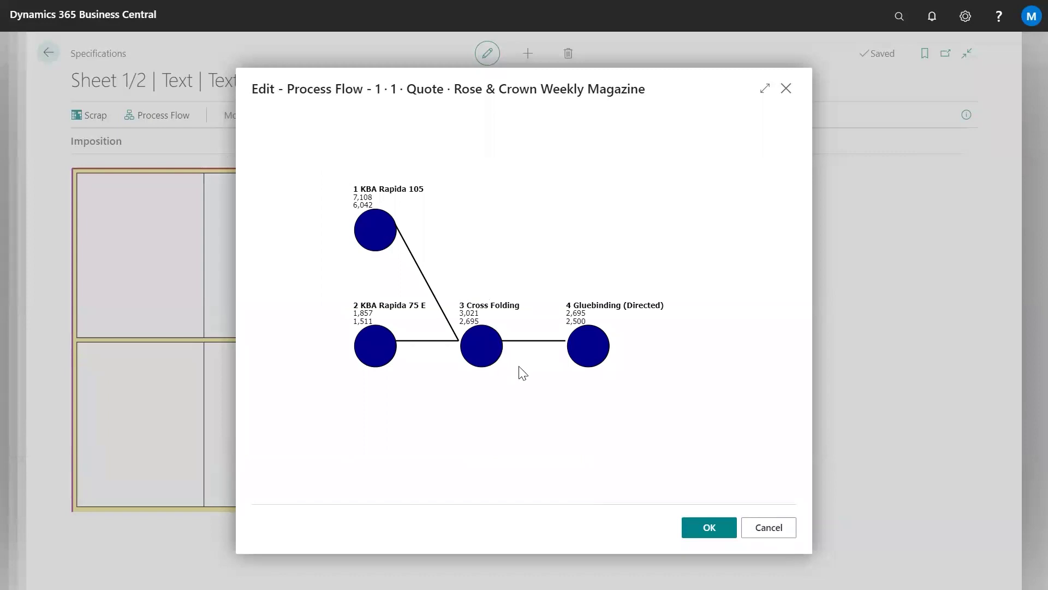
{"action": "left_click", "coordinate": [702, 528]}
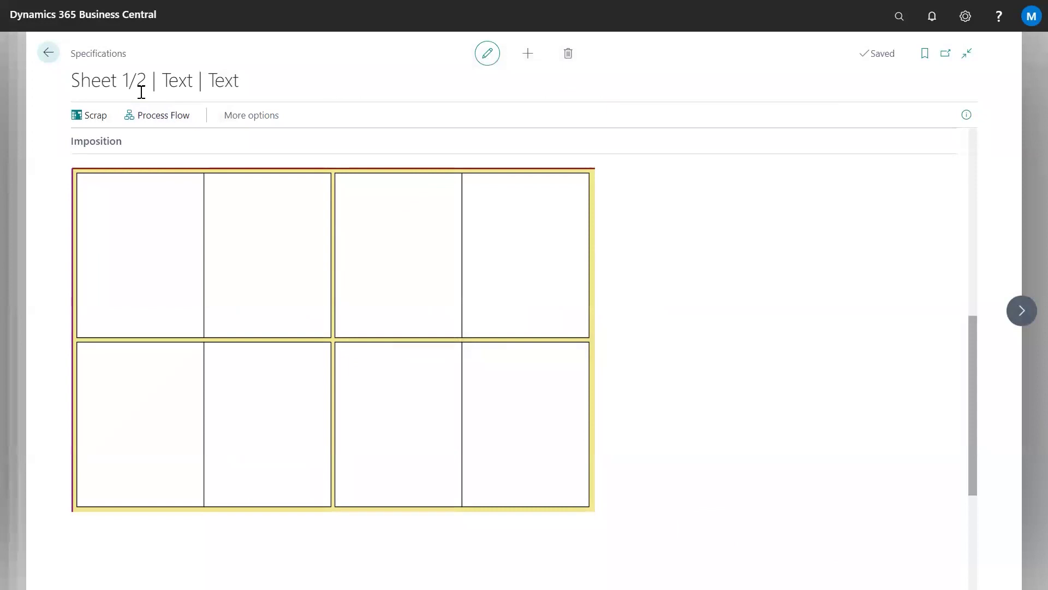
{"action": "left_click", "coordinate": [48, 52]}
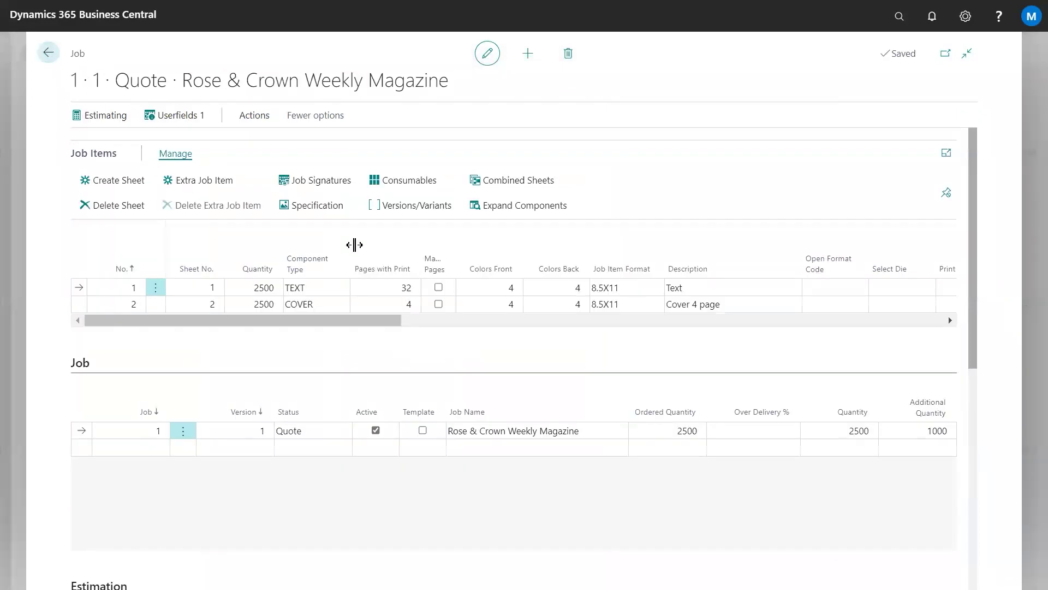
- Set the quote's net profit percentage to 8 in the job's estimation
{"action": "scroll", "coordinate": [381, 260], "scroll_direction": "down", "scroll_amount": 8}
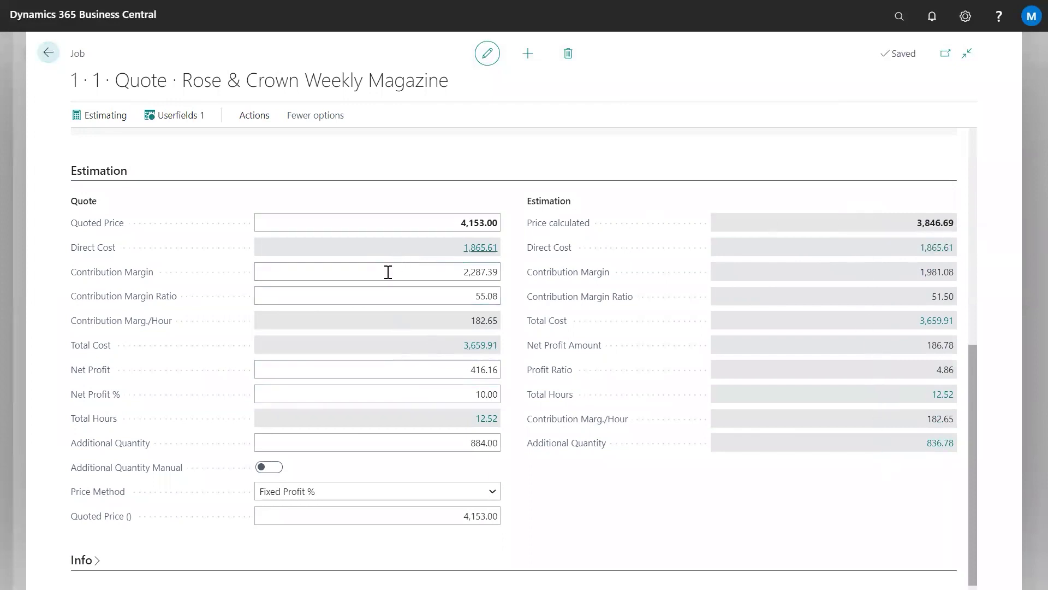
{"action": "left_click", "coordinate": [441, 389]}
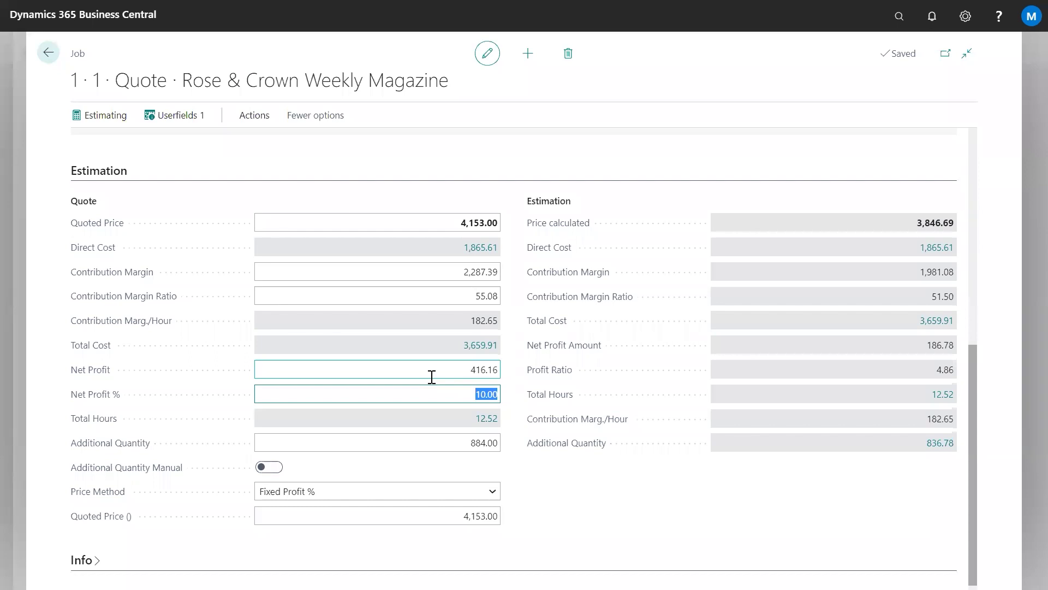
{"action": "type", "text": "8"}
{"action": "key", "text": "Tab"}
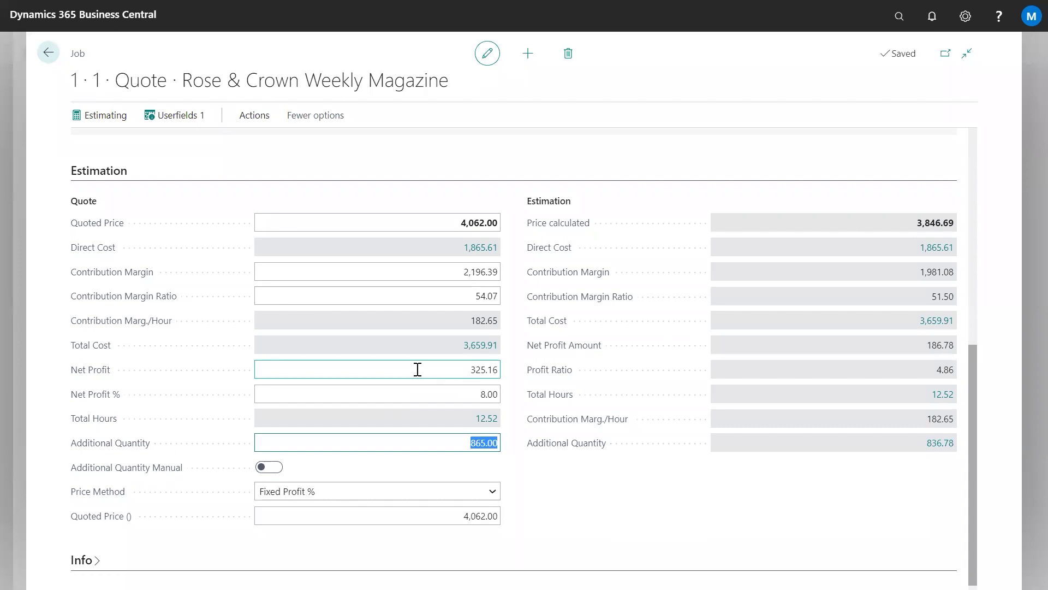
- Set the quote's net profit percentage to 6 and return to the case card
{"action": "left_click", "coordinate": [480, 393]}
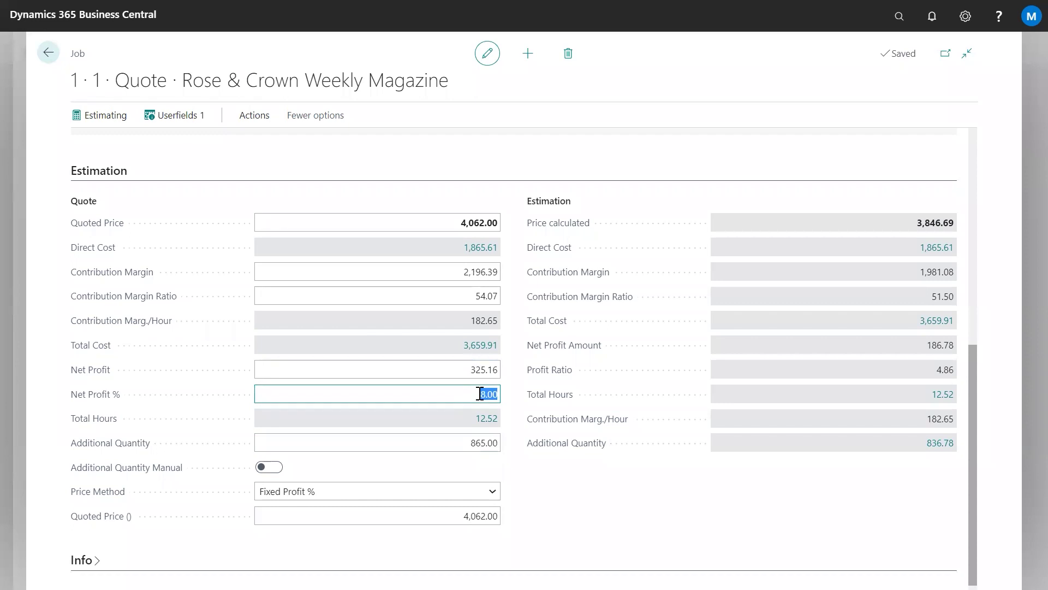
{"action": "type", "text": "6"}
{"action": "key", "text": "Tab"}
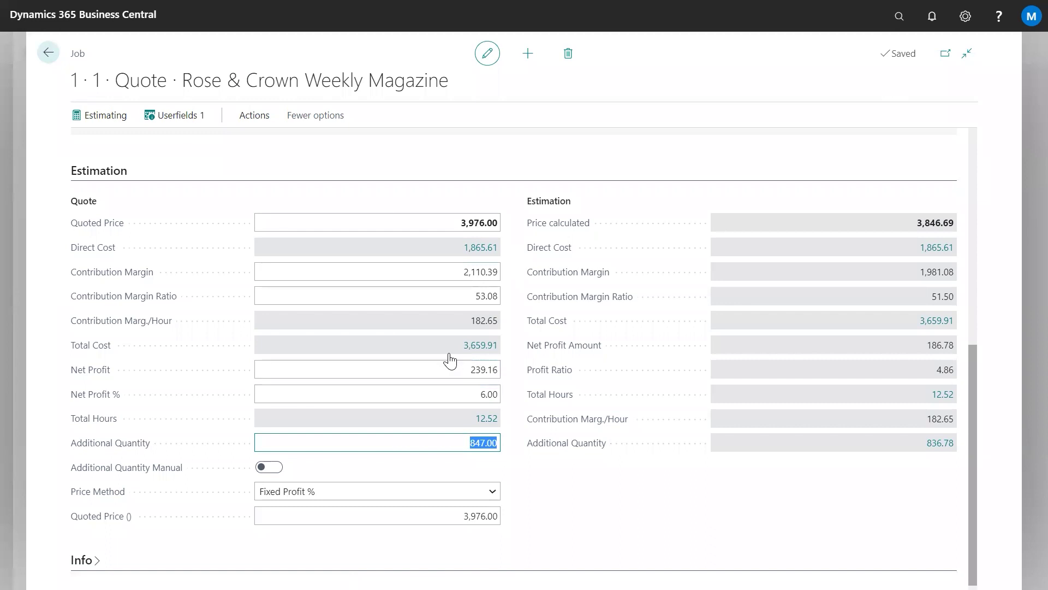
{"action": "left_click", "coordinate": [47, 52]}
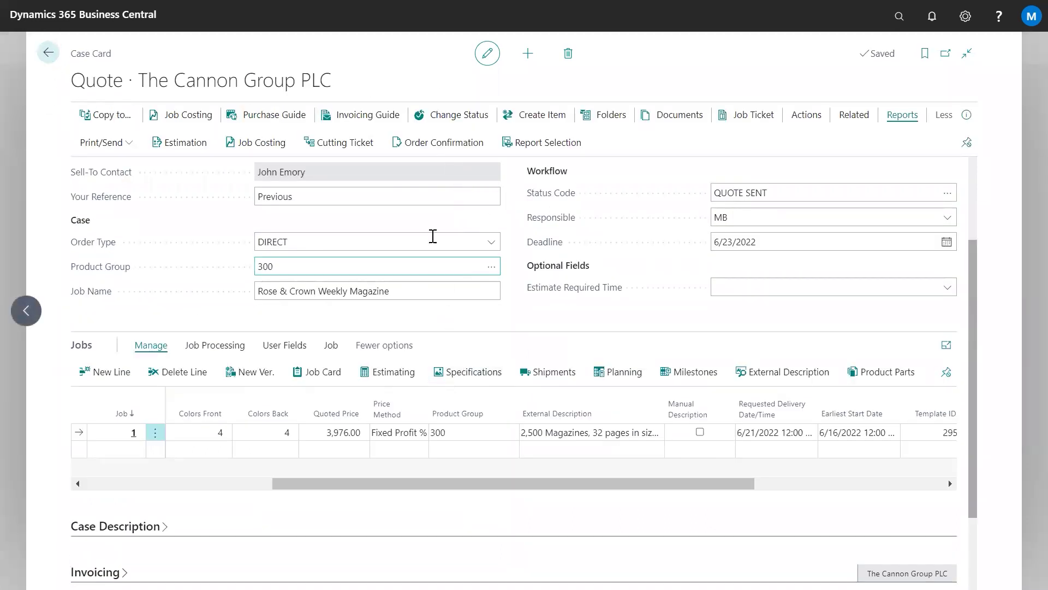
- Advance the case's status to ORDER
{"action": "scroll", "coordinate": [452, 236], "scroll_direction": "up", "scroll_amount": 3}
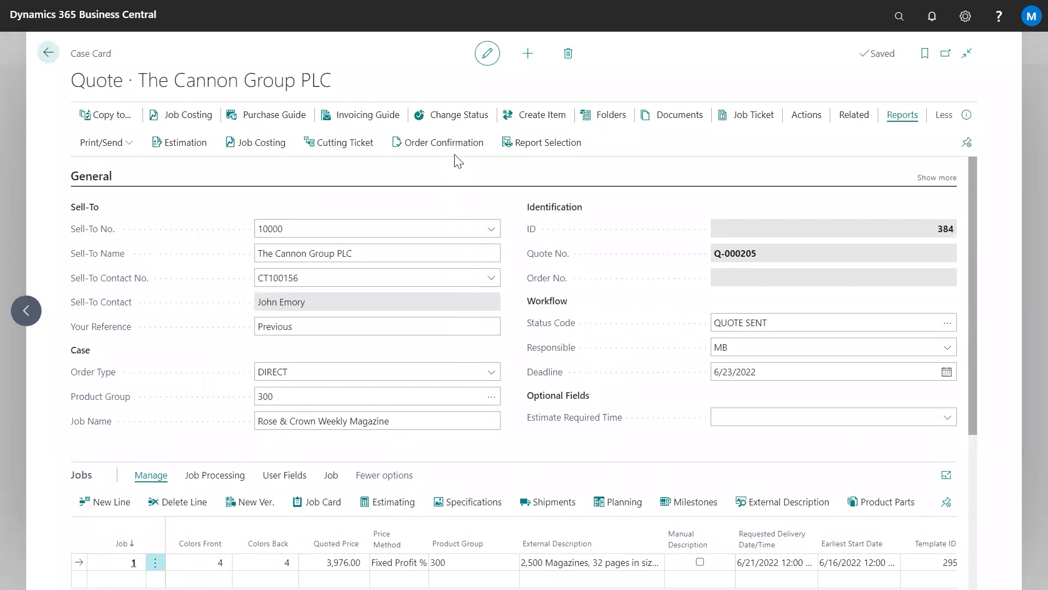
{"action": "left_click", "coordinate": [445, 115]}
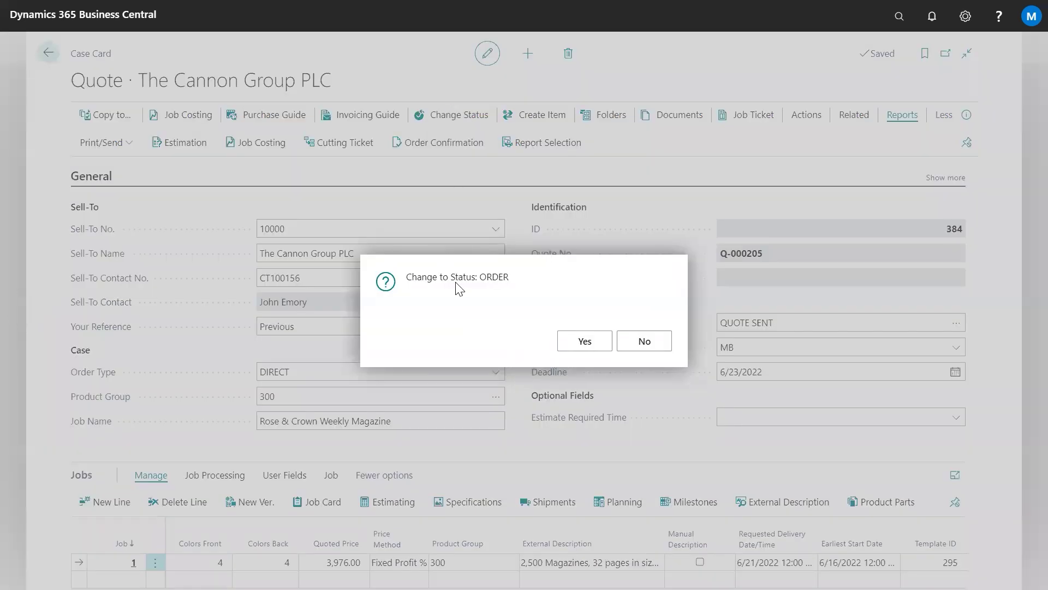
{"action": "left_click", "coordinate": [586, 346]}
{"action": "left_click", "coordinate": [586, 346]}
- Check the order's job lines and their unit prices, and advance the case's status to PLAN
{"action": "scroll", "coordinate": [571, 324], "scroll_direction": "down", "scroll_amount": 3}
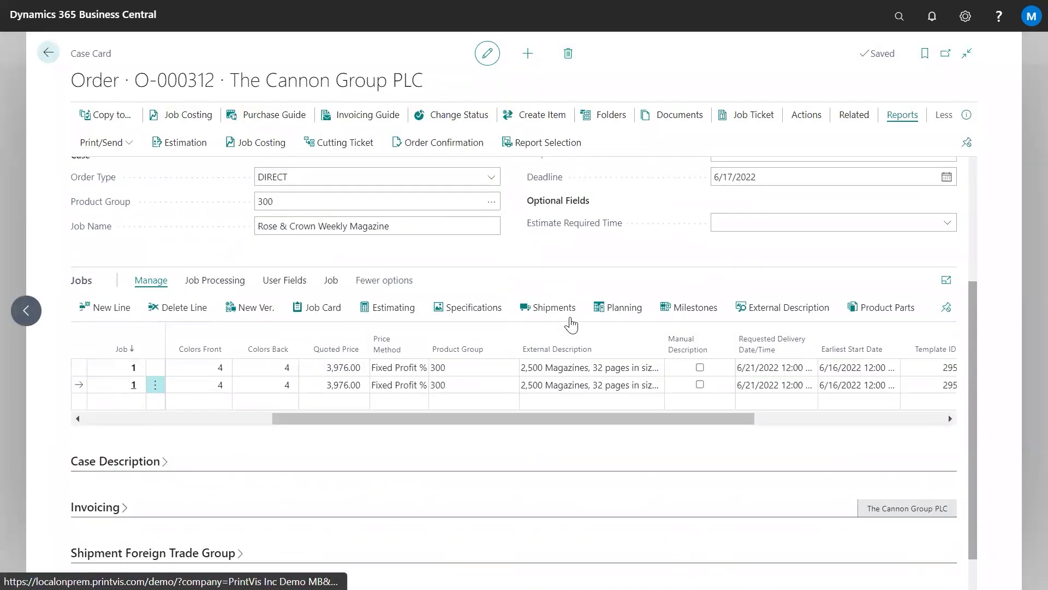
{"action": "left_click_drag", "start_coordinate": [681, 410], "coordinate": [933, 401]}
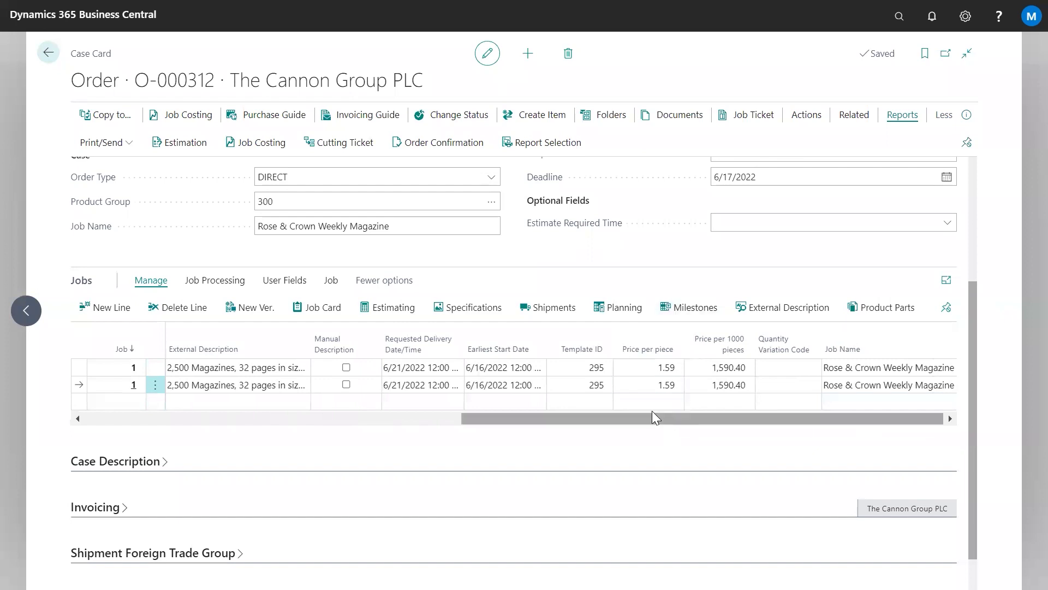
{"action": "scroll", "coordinate": [424, 257], "scroll_direction": "up", "scroll_amount": 4}
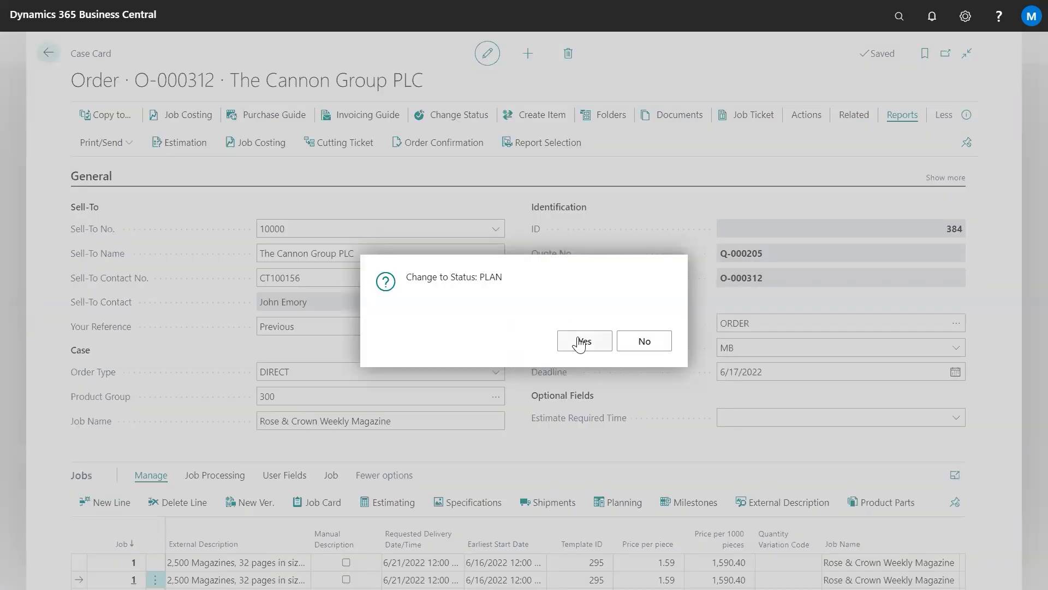
{"action": "left_click", "coordinate": [580, 342]}
- Open the planning of the order's job line and schedule its operations based on the start date
{"action": "scroll", "coordinate": [595, 355], "scroll_direction": "down", "scroll_amount": 3}
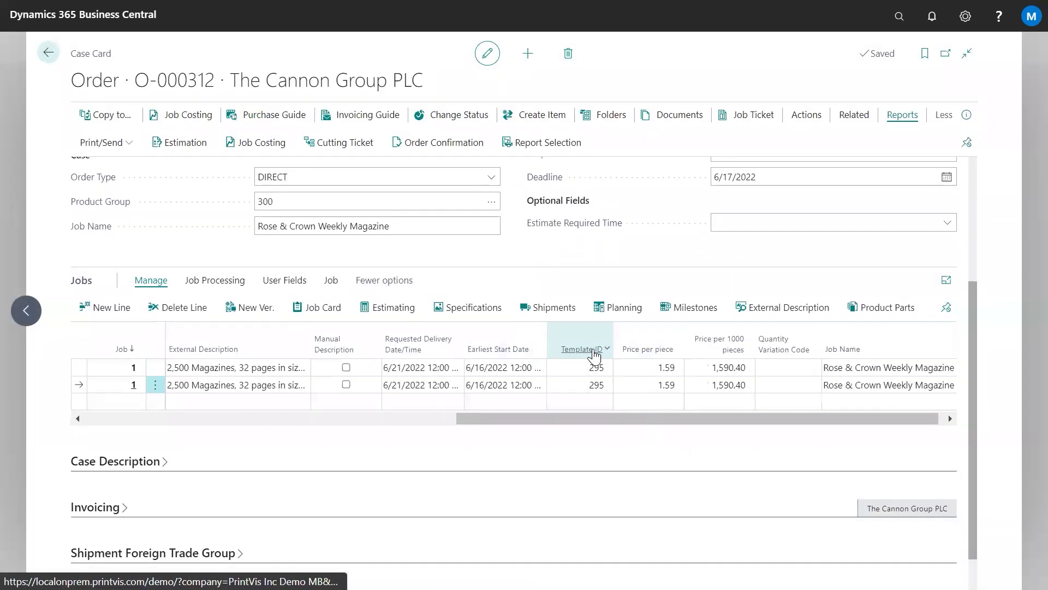
{"action": "left_click", "coordinate": [628, 309]}
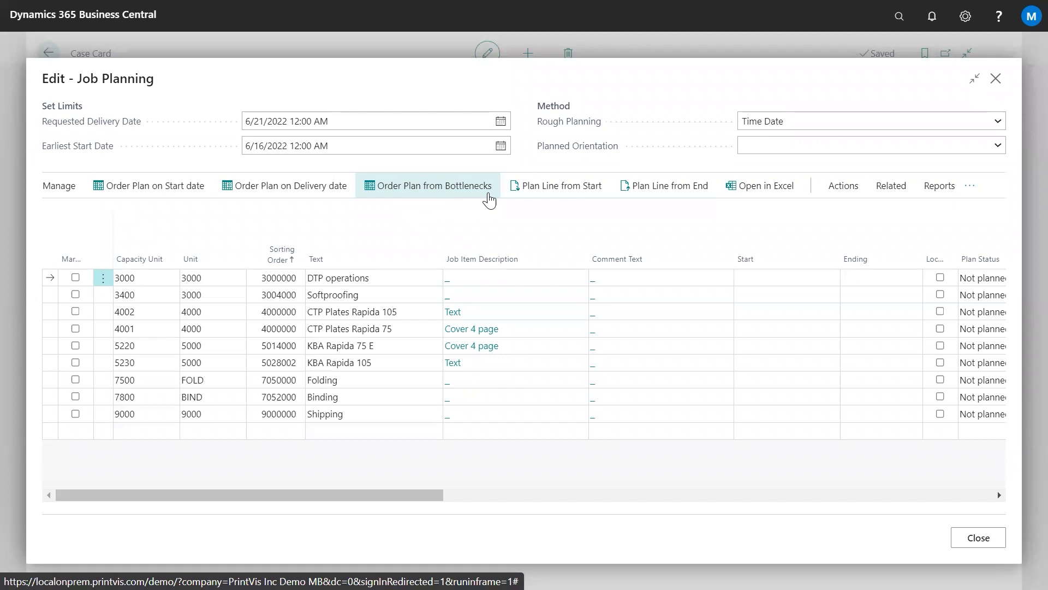
{"action": "left_click", "coordinate": [168, 188]}
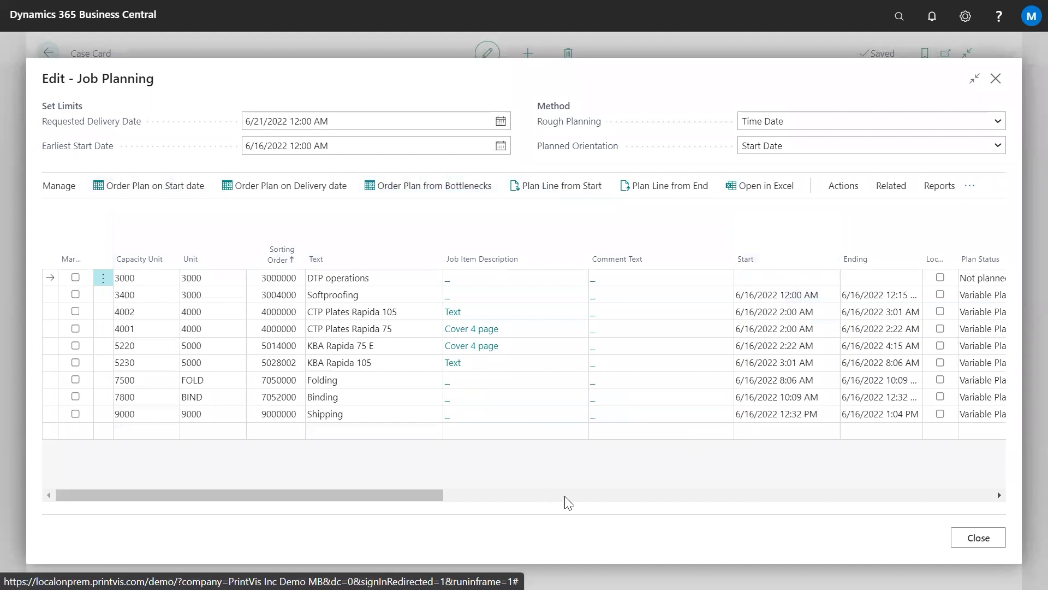
- Set the buffer time of the CTP Plates Rapida 105 operation to 2 and close the job planning
{"action": "scroll", "coordinate": [565, 501], "scroll_direction": "right", "scroll_amount": 5}
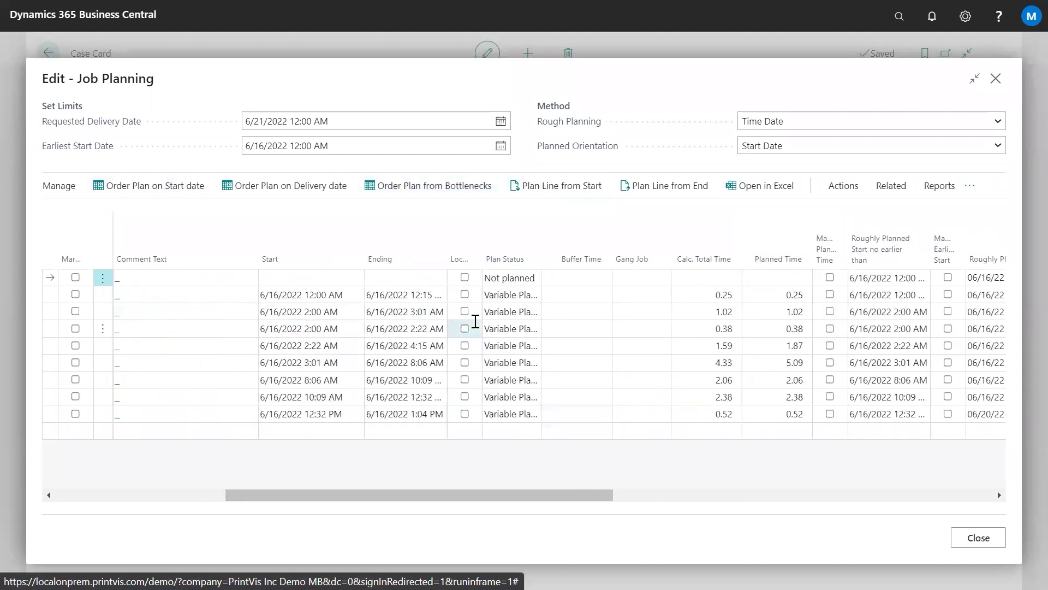
{"action": "left_click", "coordinate": [580, 309]}
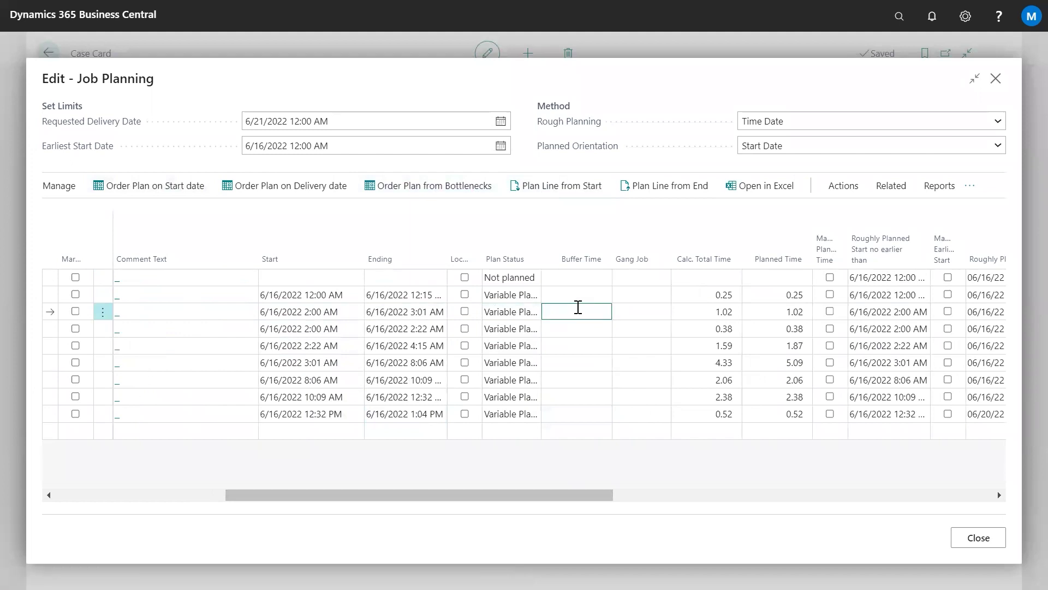
{"action": "type", "text": "2"}
{"action": "key", "text": "Tab"}
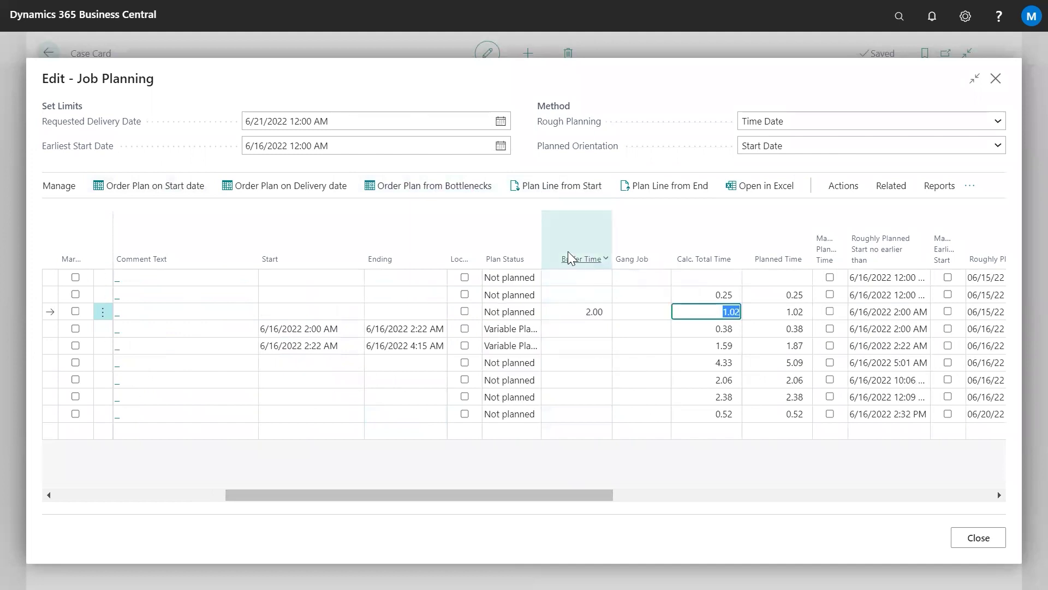
{"action": "left_click", "coordinate": [970, 538]}
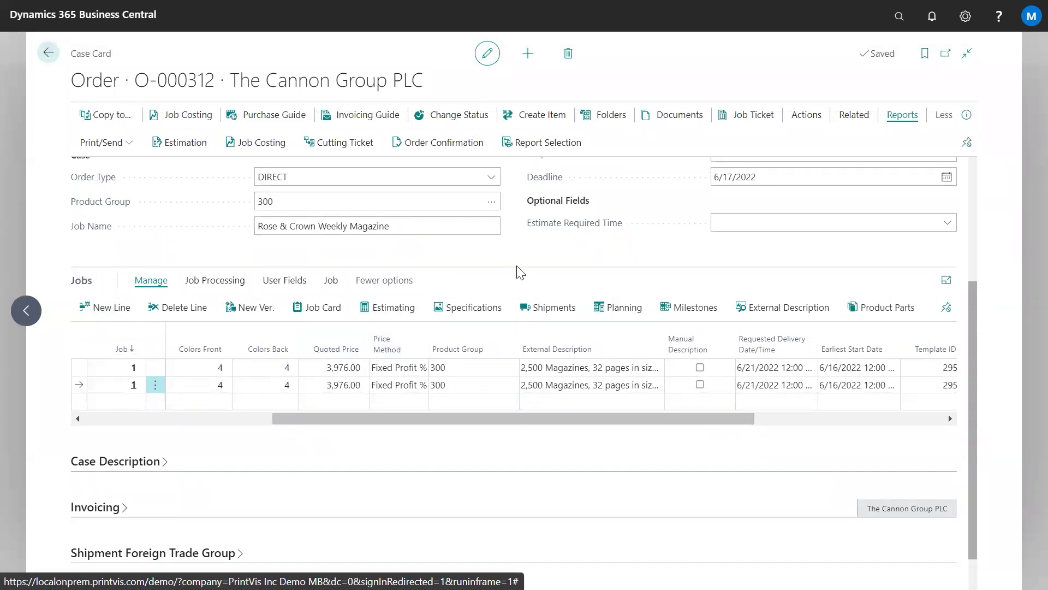
- Search for the PrintVis Planning Board and open it
{"action": "scroll", "coordinate": [516, 273], "scroll_direction": "up", "scroll_amount": 3}
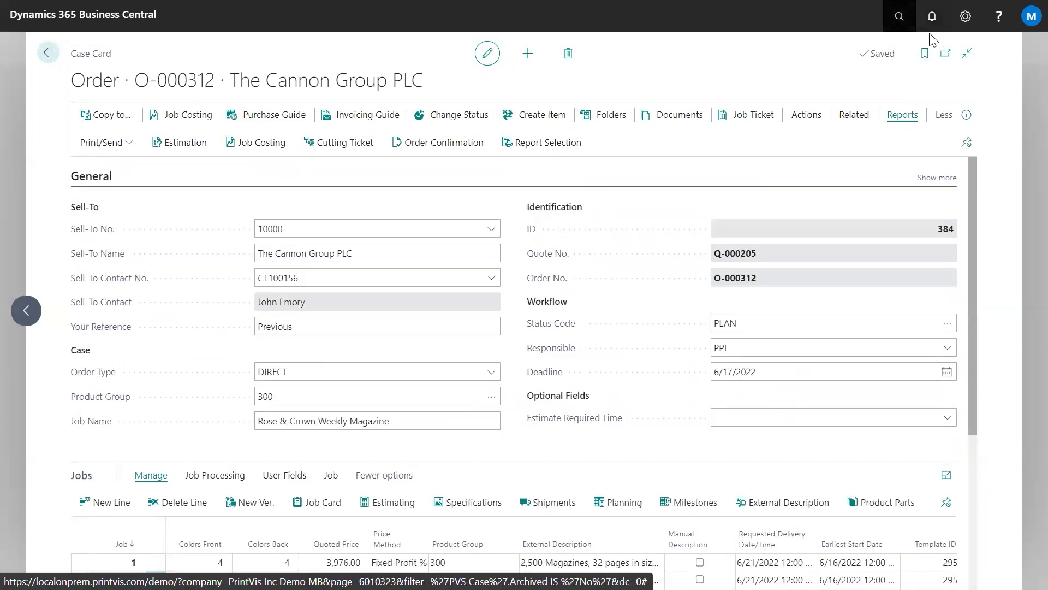
{"action": "key", "text": "alt+q"}
{"action": "type", "text": "printvis planning boar"}
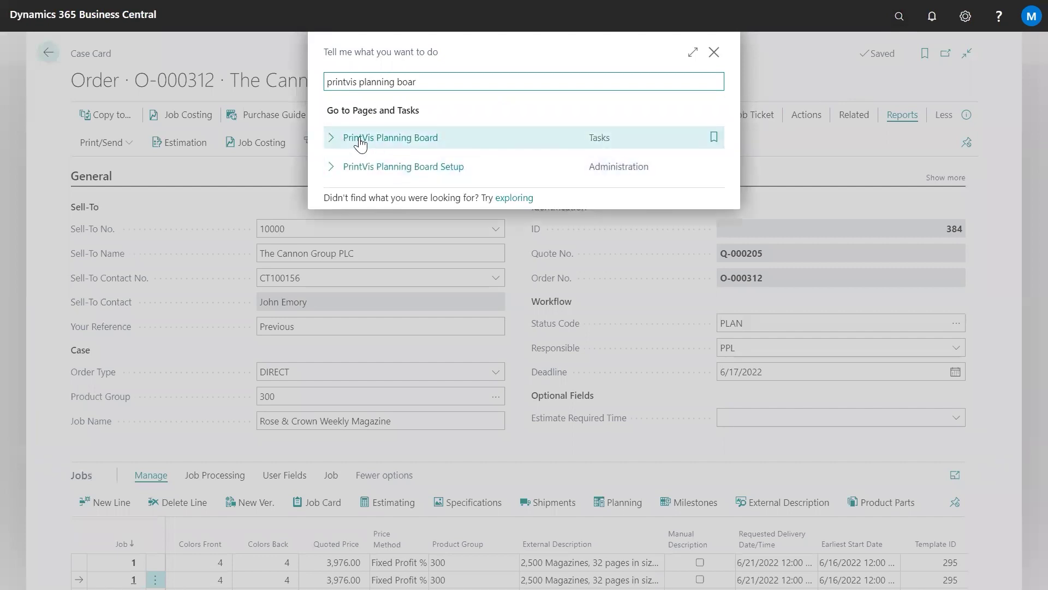
{"action": "left_click", "coordinate": [360, 143]}
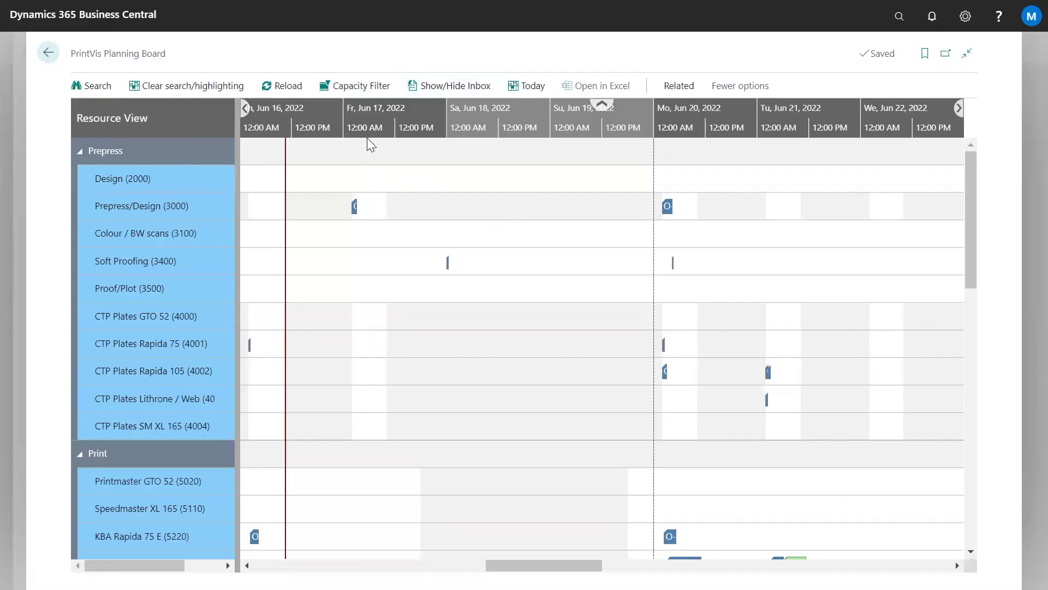
- Rescale the planning board's timeline and check the details of the Prepress/Design operations planned for June 17 and June 20
{"action": "scroll", "coordinate": [367, 136], "scroll_direction": "up", "scroll_amount": 1}
{"action": "scroll", "coordinate": [372, 233], "scroll_direction": "down", "scroll_amount": 3}
{"action": "scroll", "coordinate": [376, 211], "scroll_direction": "up", "scroll_amount": 3}
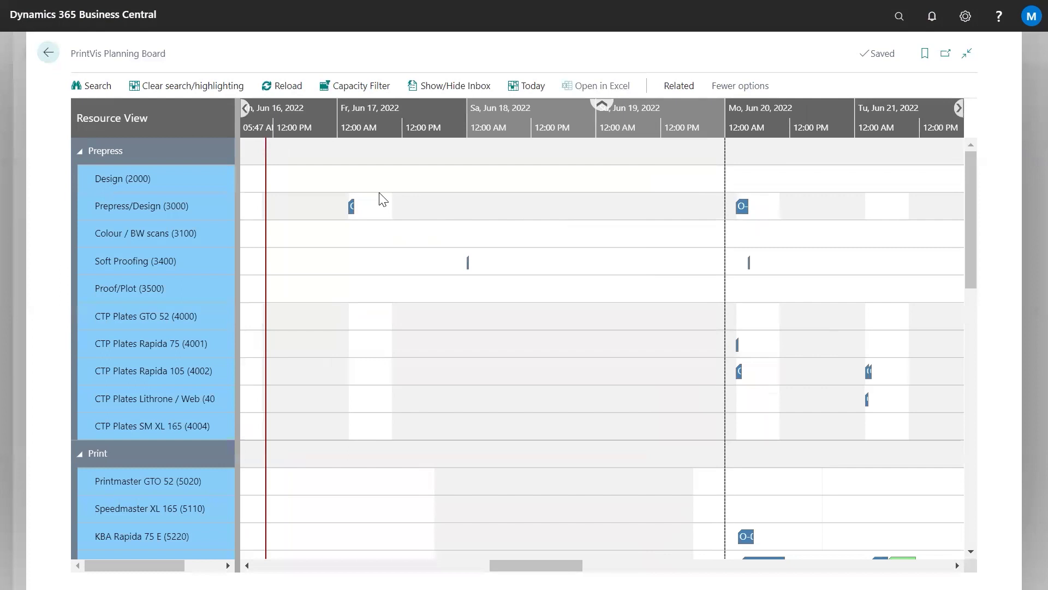
{"action": "scroll", "coordinate": [376, 110], "scroll_direction": "up", "scroll_amount": 1}
{"action": "scroll", "coordinate": [377, 111], "scroll_direction": "down", "scroll_amount": 2}
{"action": "scroll", "coordinate": [377, 111], "scroll_direction": "down", "scroll_amount": 2}
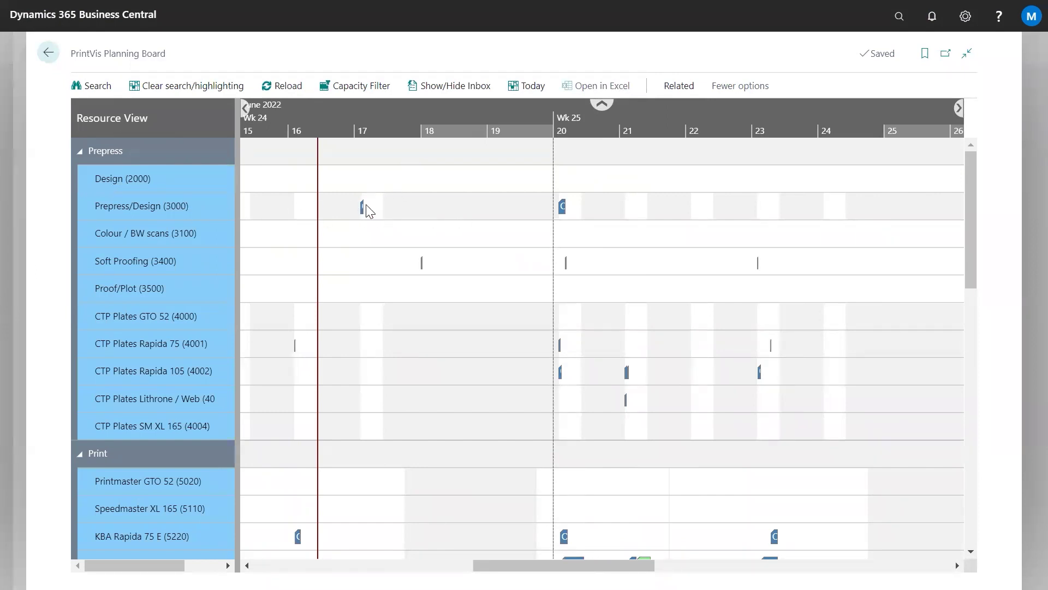
{"action": "mouse_move", "coordinate": [359, 206]}
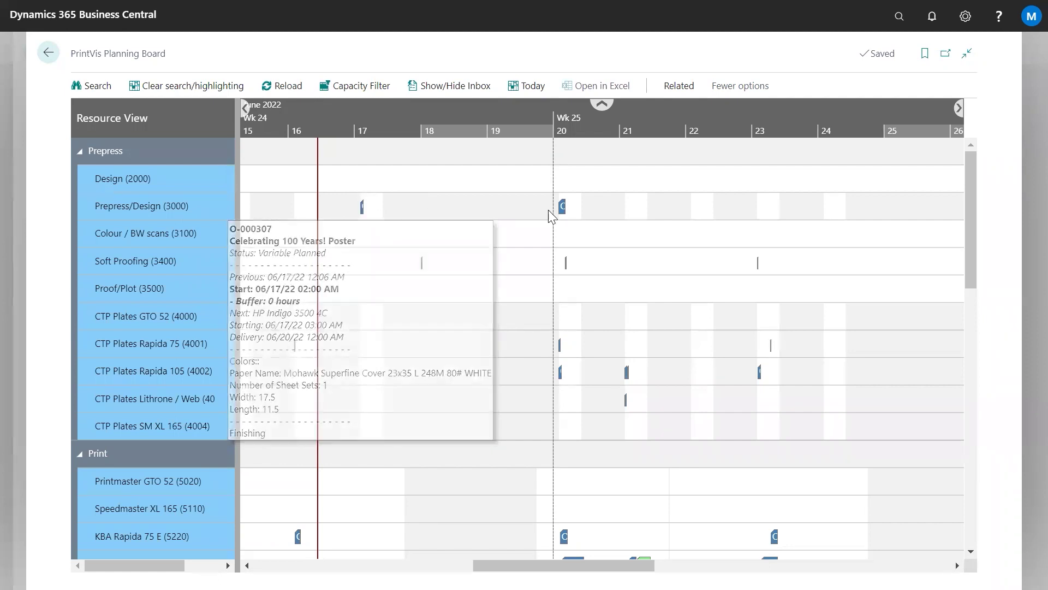
{"action": "mouse_move", "coordinate": [560, 205]}
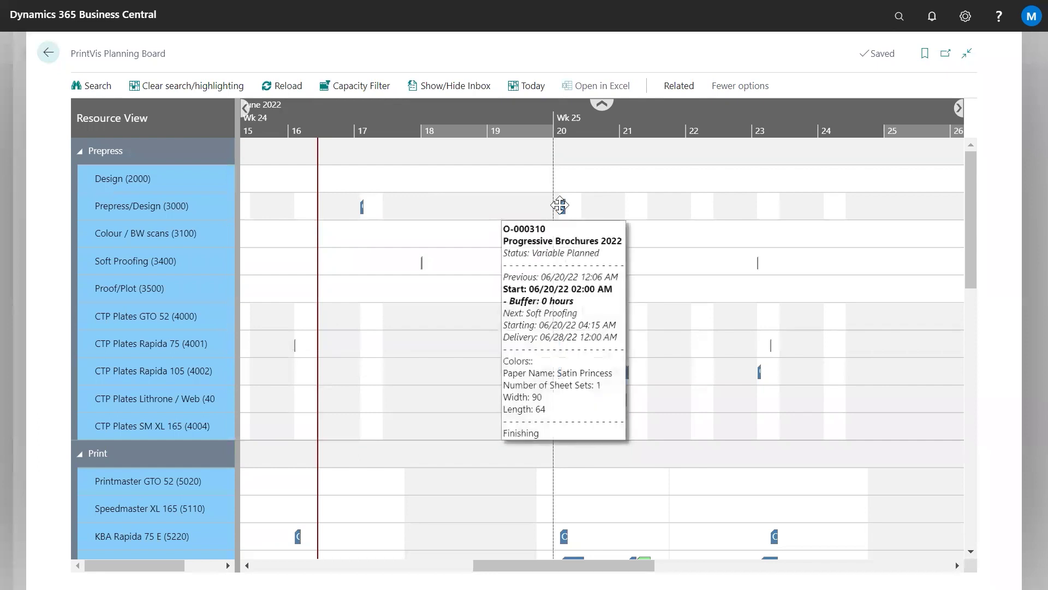
- Select the Progressive Brochures 2022 operation in Prepress/Design and trace its linked operations across the print, digital and finishing resources
{"action": "left_click", "coordinate": [560, 205]}
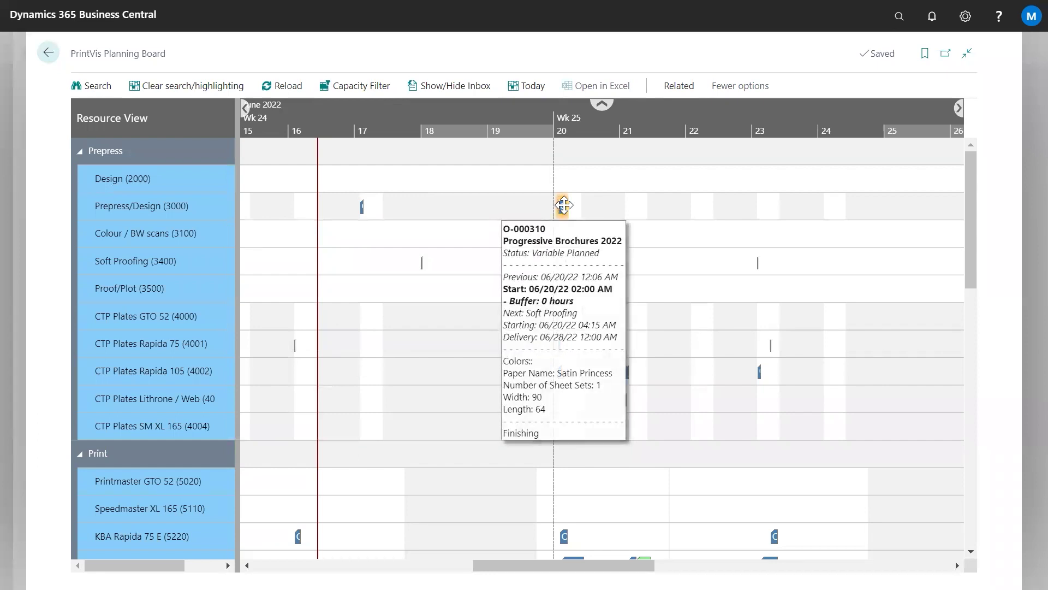
{"action": "scroll", "coordinate": [590, 128], "scroll_direction": "up", "scroll_amount": 5}
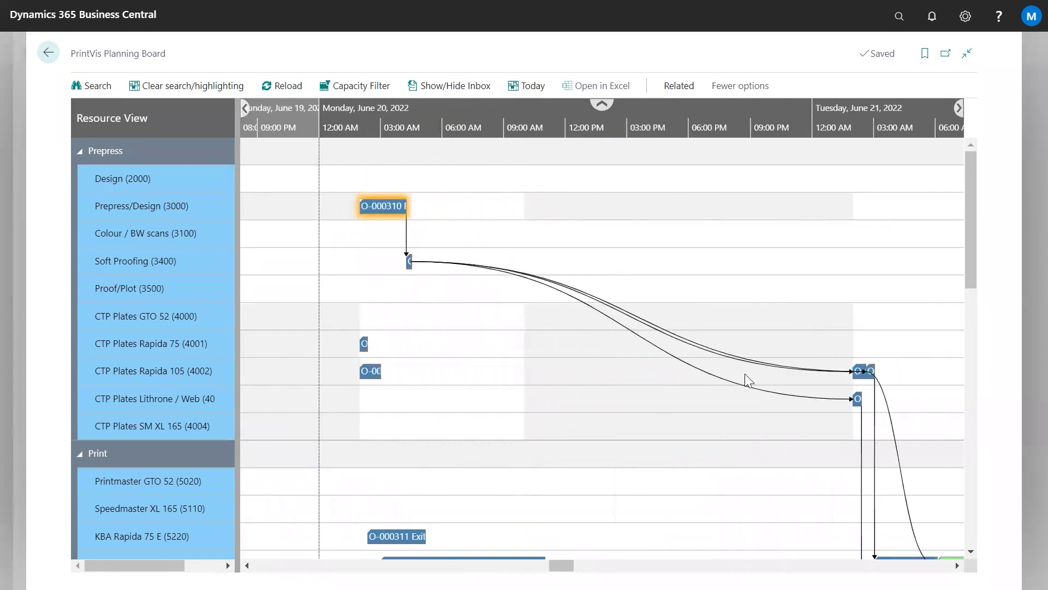
{"action": "scroll", "coordinate": [148, 206], "scroll_direction": "down", "scroll_amount": 2}
{"action": "scroll", "coordinate": [147, 206], "scroll_direction": "down", "scroll_amount": 2}
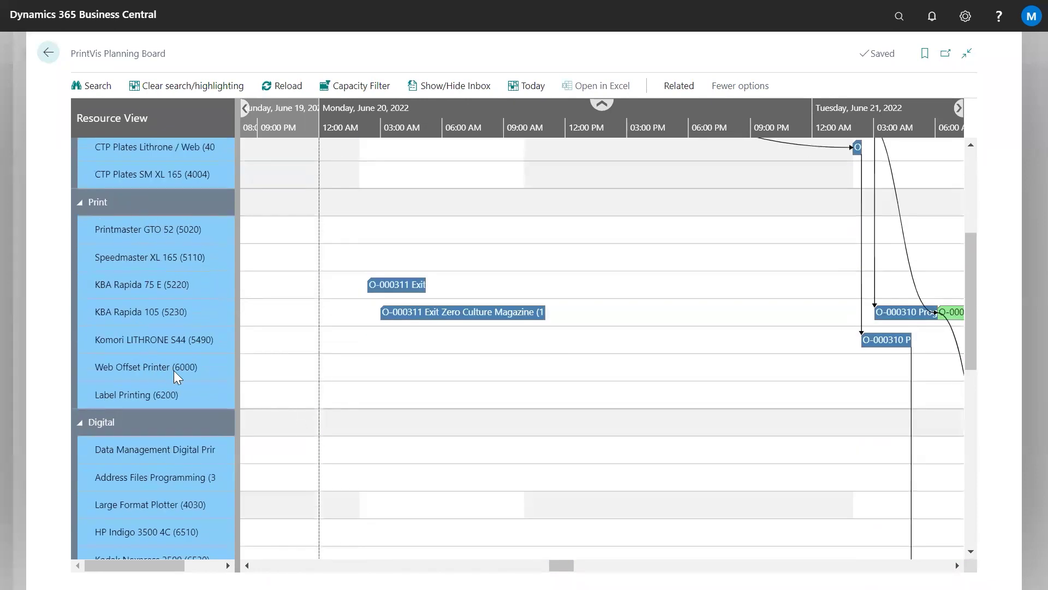
{"action": "scroll", "coordinate": [182, 463], "scroll_direction": "down", "scroll_amount": 1}
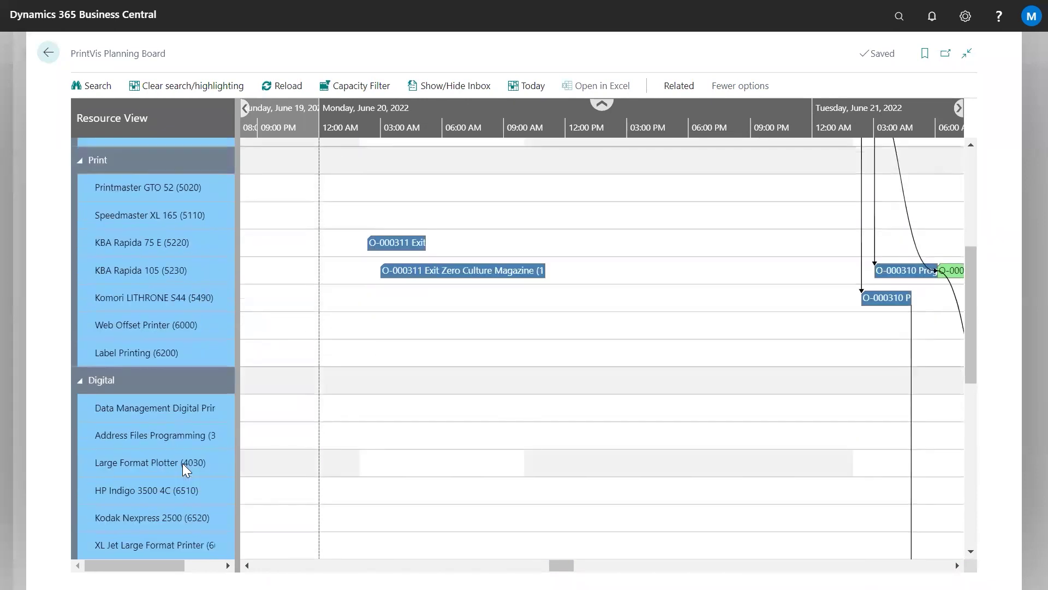
{"action": "scroll", "coordinate": [182, 463], "scroll_direction": "down", "scroll_amount": 1}
{"action": "scroll", "coordinate": [171, 429], "scroll_direction": "down", "scroll_amount": 5}
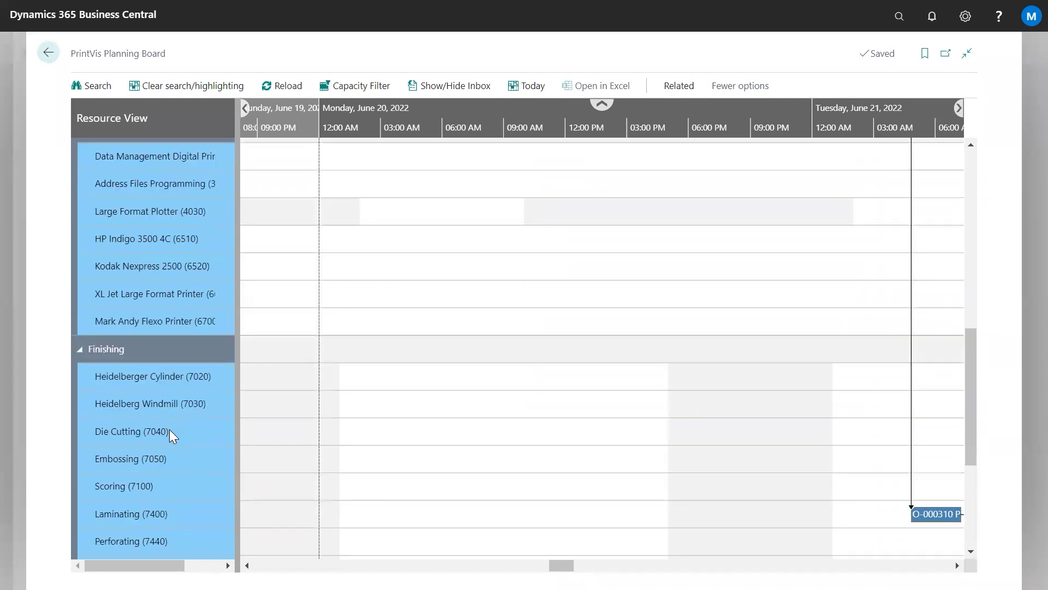
{"action": "scroll", "coordinate": [166, 428], "scroll_direction": "up", "scroll_amount": 5}
{"action": "scroll", "coordinate": [166, 428], "scroll_direction": "up", "scroll_amount": 5}
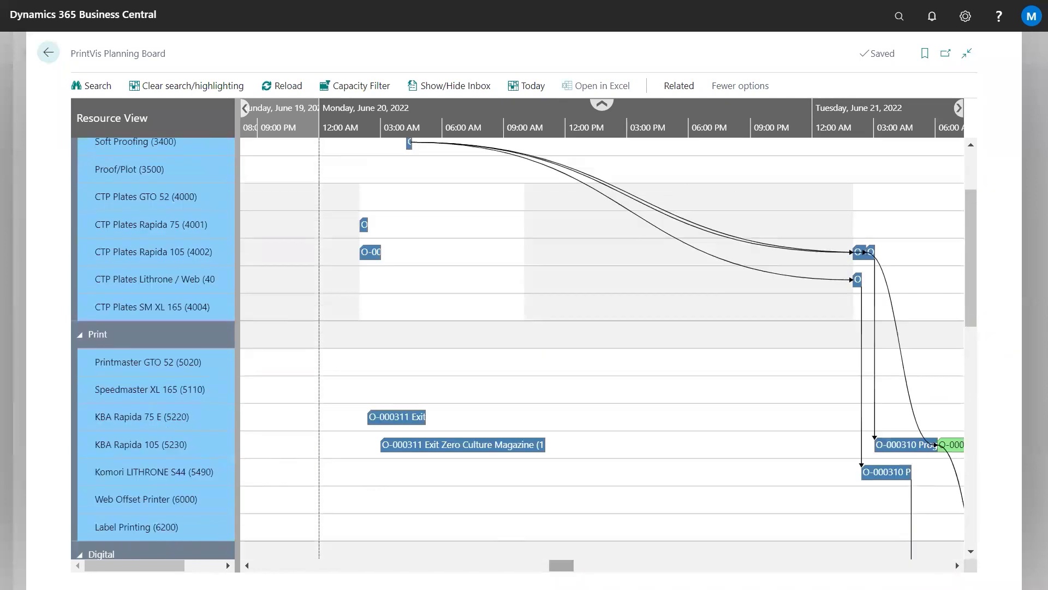
- Examine the June 21 details of the Progressive Brochures 2022 operations on KBA Rapida 105, Laminating and Cross Folding
{"action": "scroll", "coordinate": [600, 350], "scroll_direction": "right", "scroll_amount": 3}
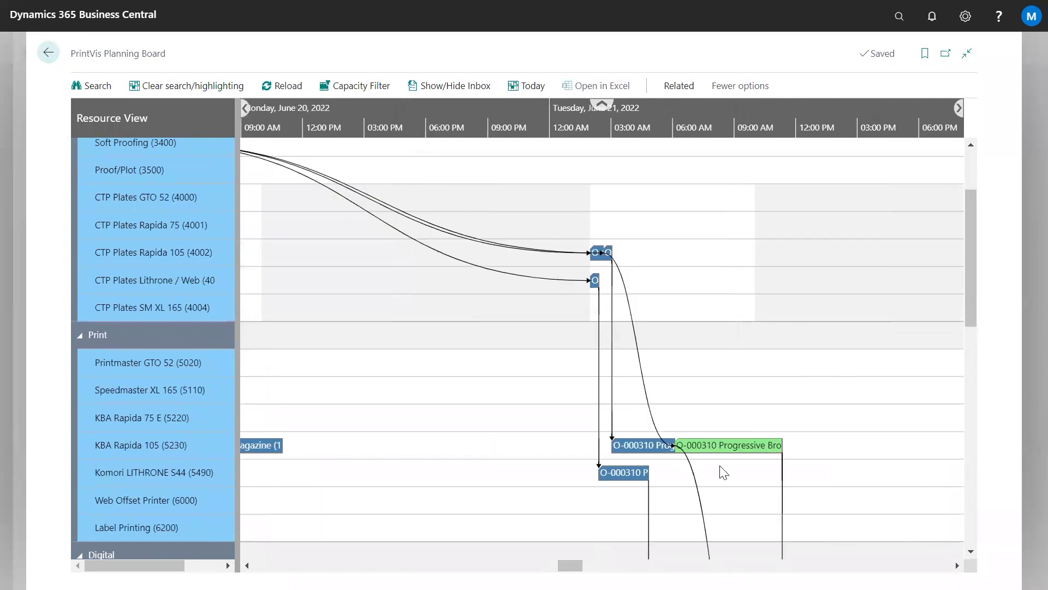
{"action": "mouse_move", "coordinate": [713, 439]}
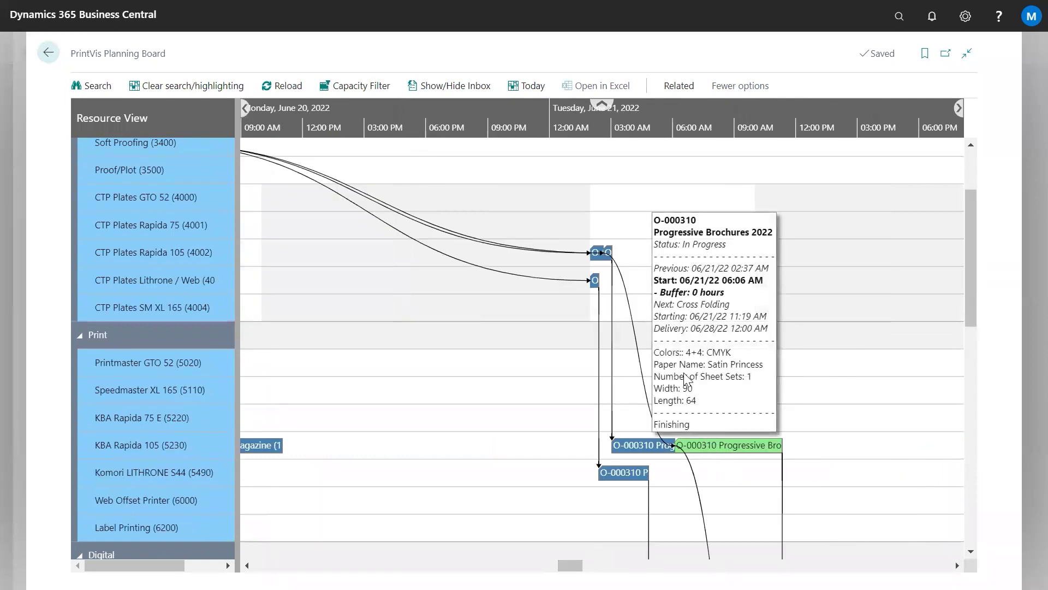
{"action": "mouse_move", "coordinate": [749, 445]}
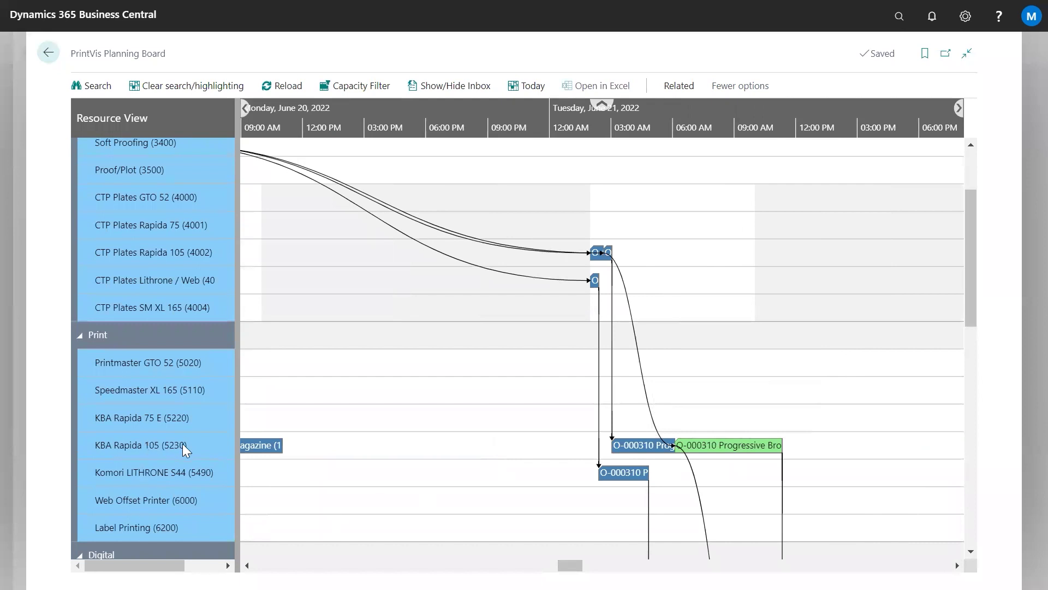
{"action": "scroll", "coordinate": [562, 483], "scroll_direction": "down", "scroll_amount": 7}
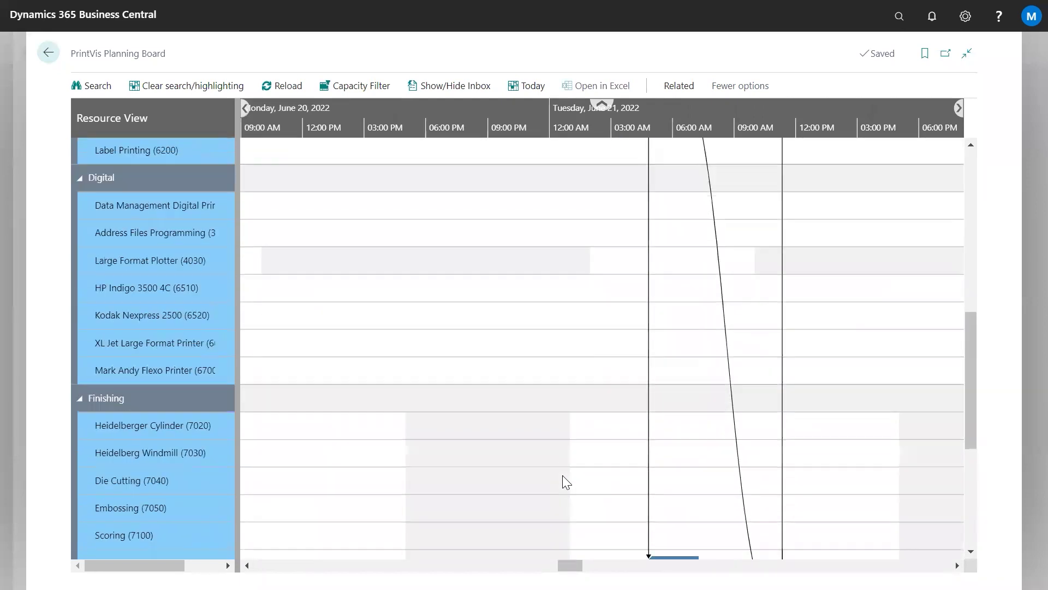
{"action": "scroll", "coordinate": [563, 478], "scroll_direction": "down", "scroll_amount": 3}
{"action": "mouse_move", "coordinate": [674, 353]}
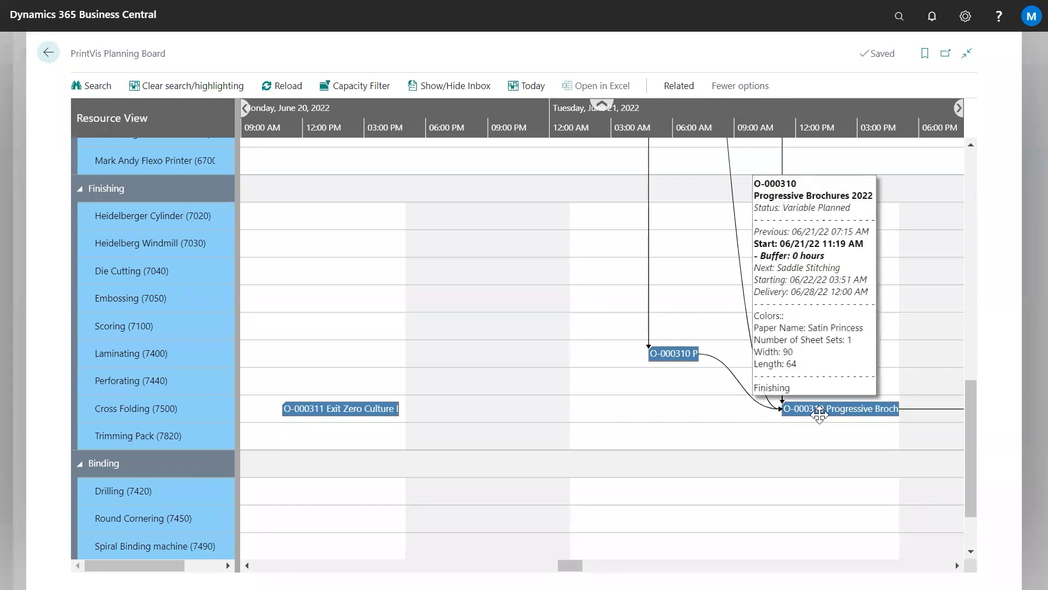
{"action": "scroll", "coordinate": [185, 372], "scroll_direction": "down", "scroll_amount": 1}
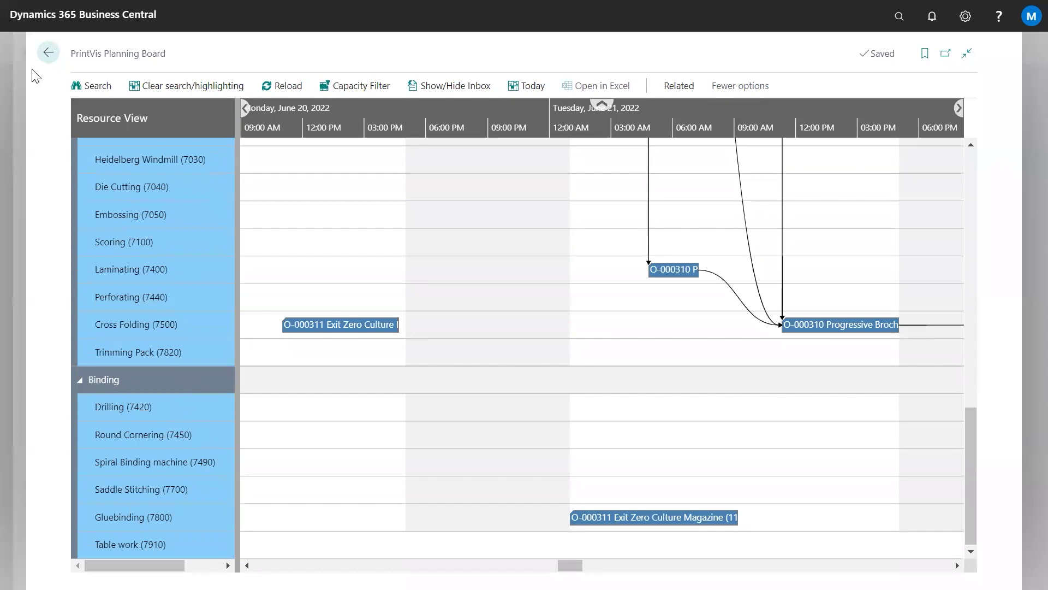
- Return to the case card and open the estimating of the Rose & Crown Weekly Magazine job
{"action": "left_click", "coordinate": [48, 52]}
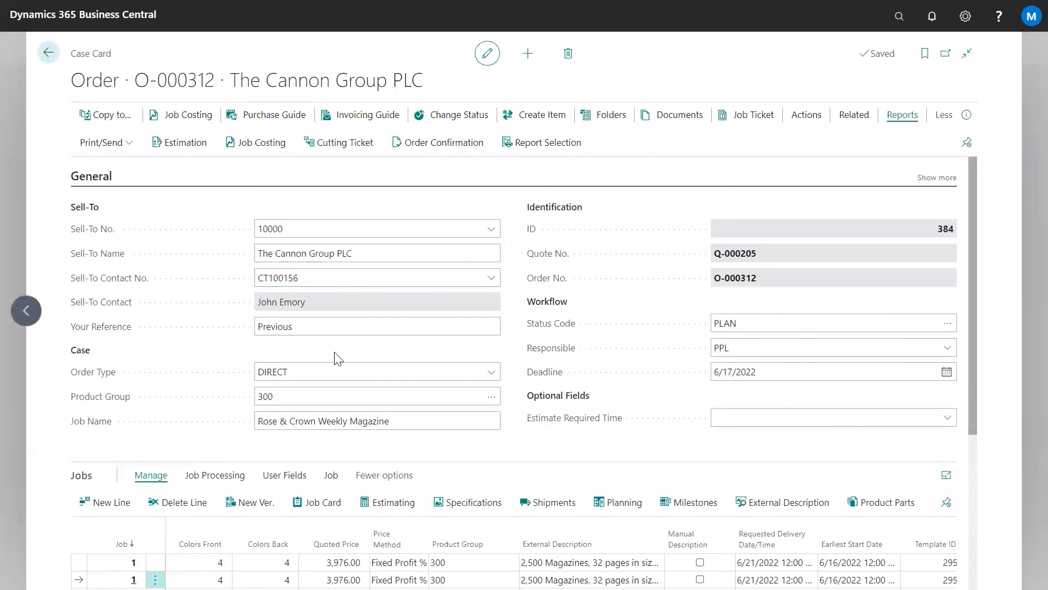
{"action": "scroll", "coordinate": [352, 383], "scroll_direction": "down", "scroll_amount": 2}
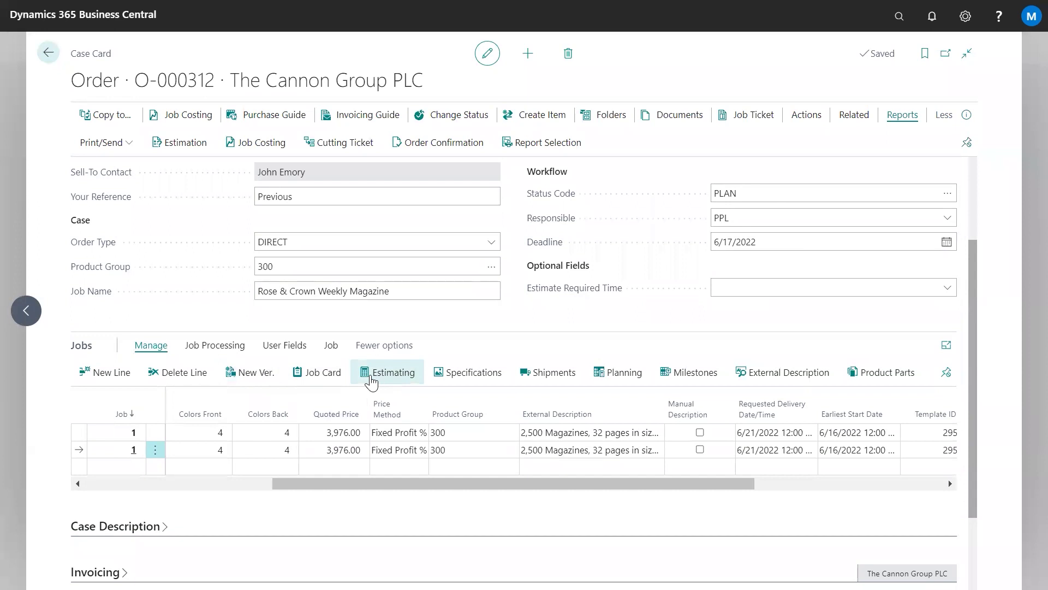
{"action": "left_click", "coordinate": [371, 382]}
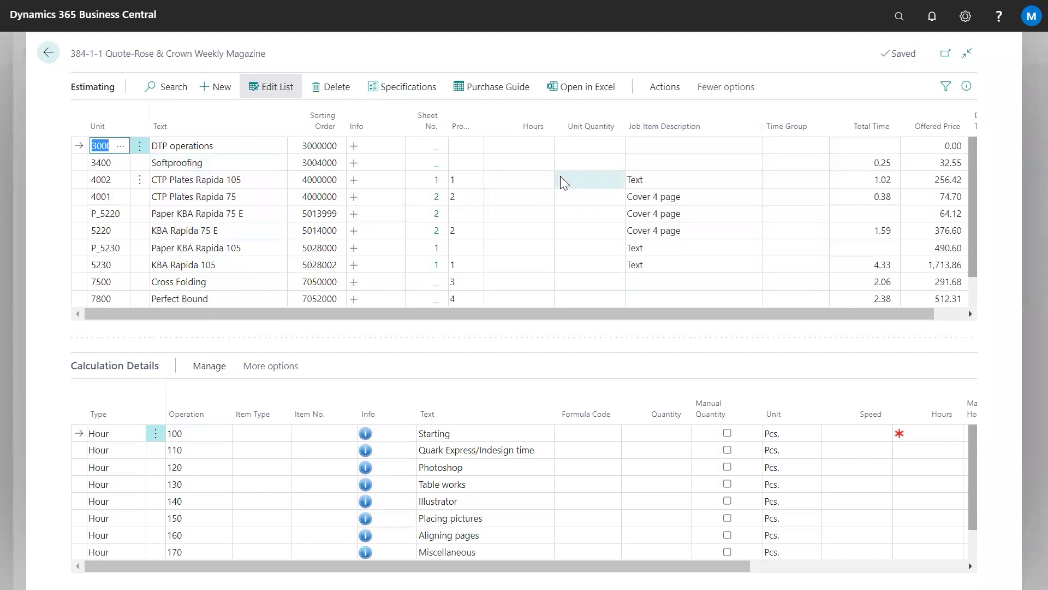
- Review the calculation details of the Paper KBA Rapida 105, KBA Rapida 105 and Cross Folding units
{"action": "left_click", "coordinate": [257, 249]}
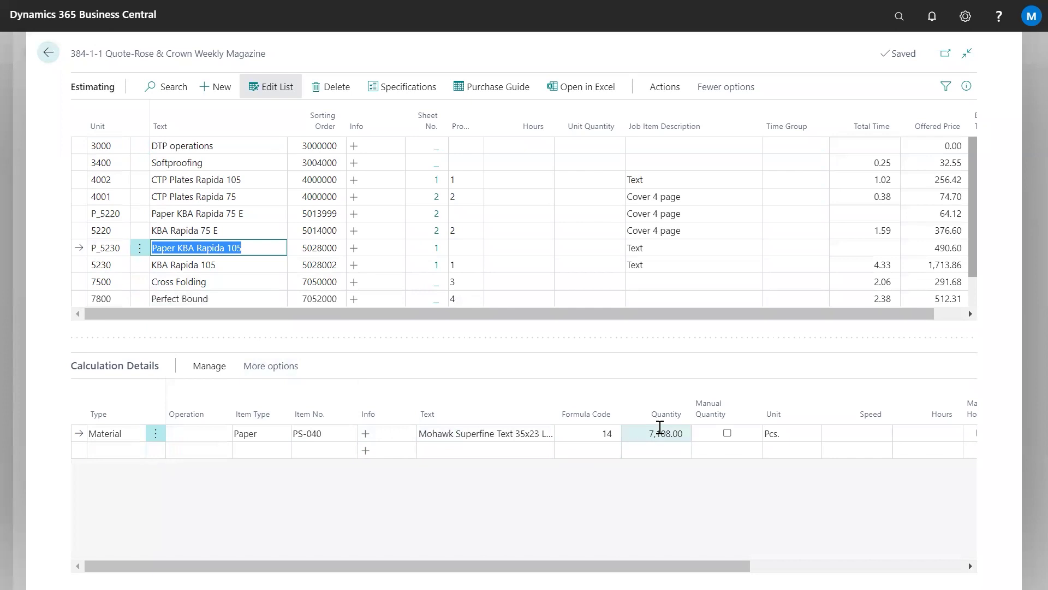
{"action": "left_click", "coordinate": [234, 267]}
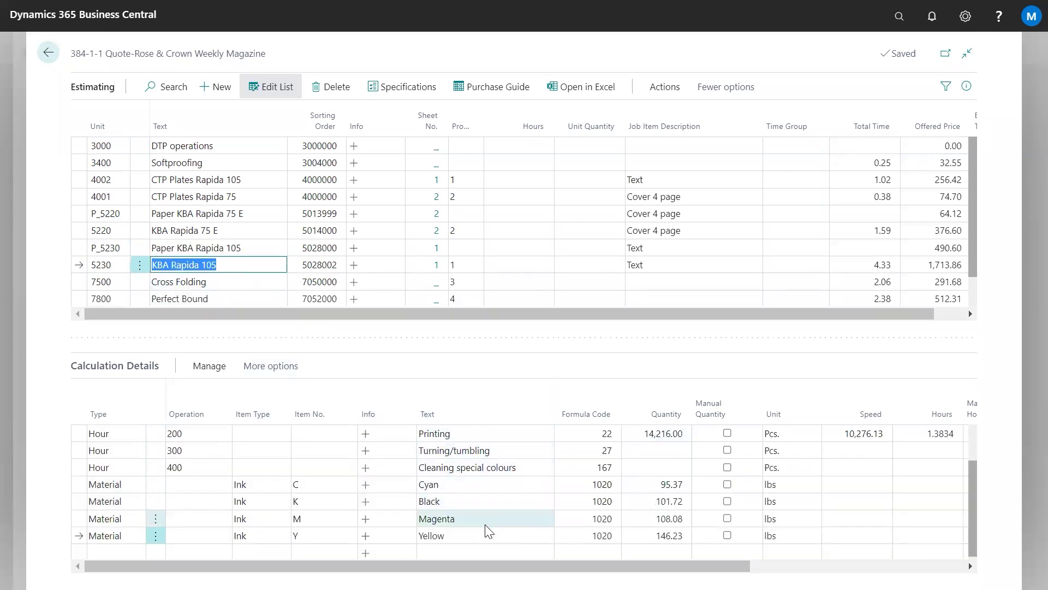
{"action": "scroll", "coordinate": [270, 267], "scroll_direction": "down", "scroll_amount": 1}
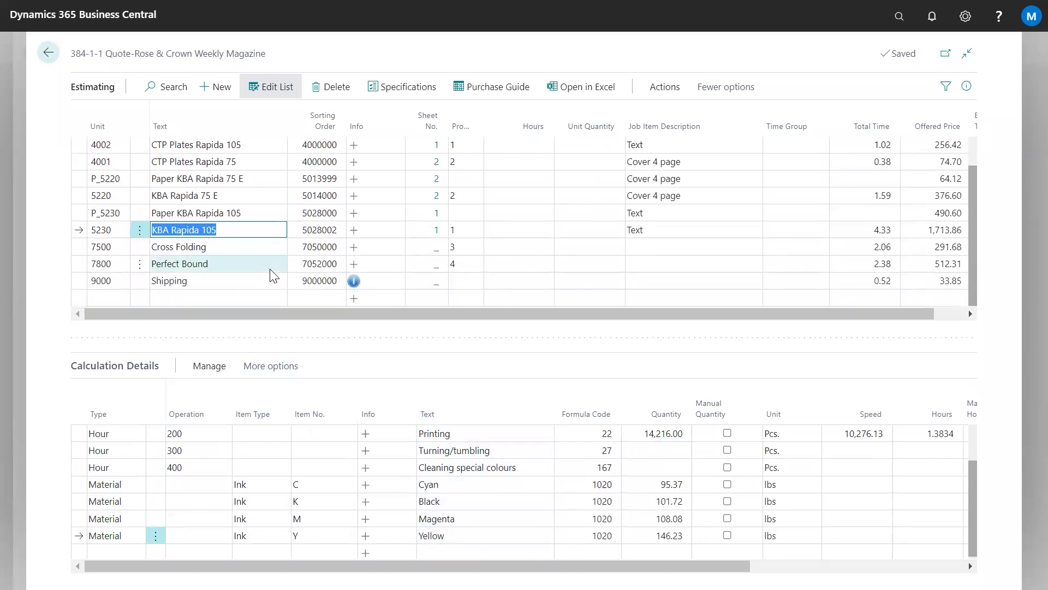
{"action": "left_click", "coordinate": [221, 249]}
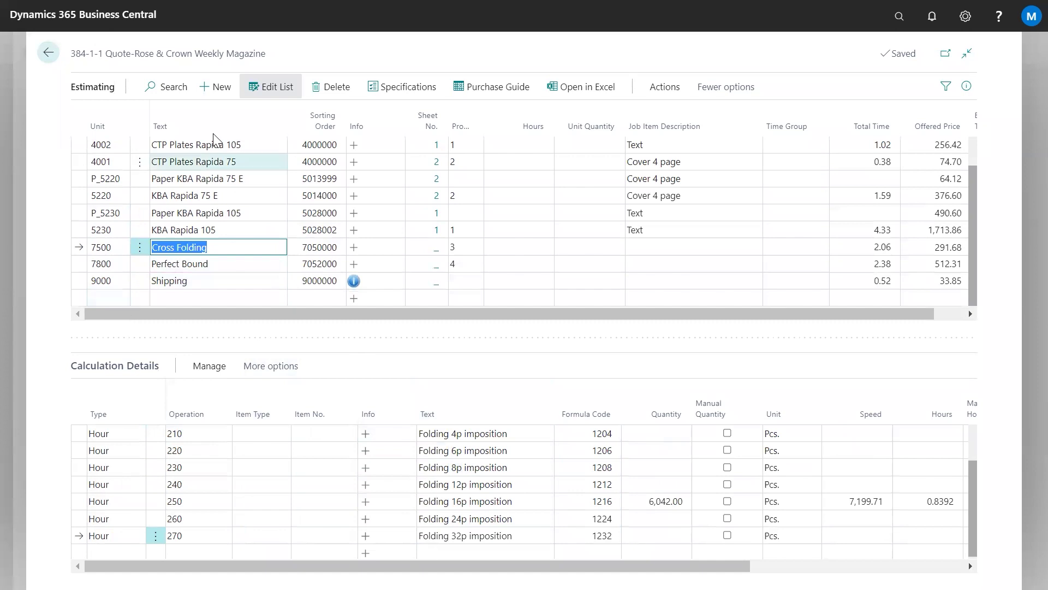
- Add the subcontractor unit FS, Foil Stamping, to the estimate and show its calculation details
{"action": "left_click", "coordinate": [107, 298]}
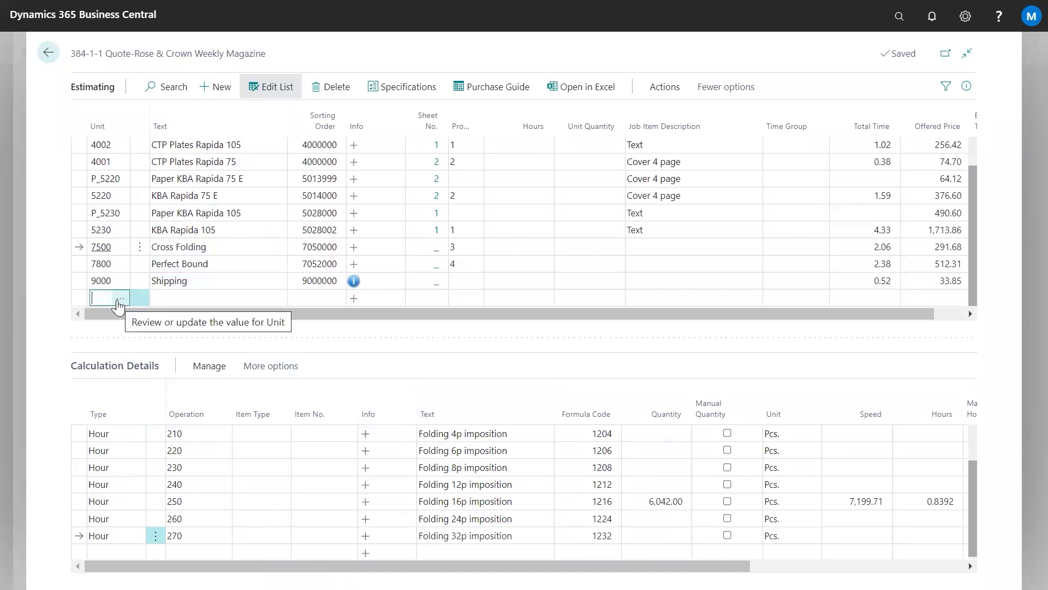
{"action": "left_click", "coordinate": [120, 299]}
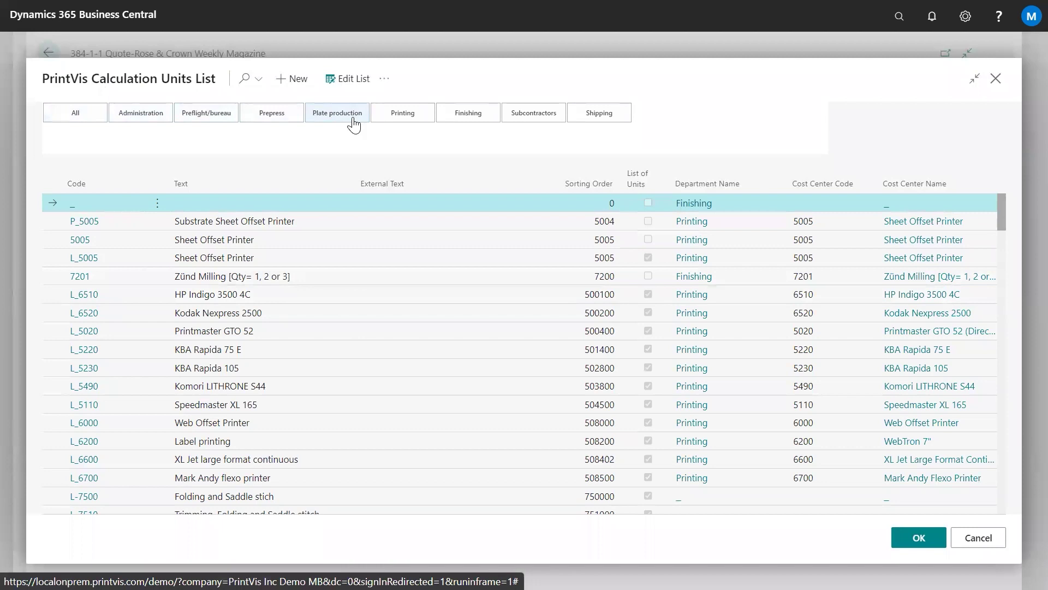
{"action": "left_click", "coordinate": [537, 116]}
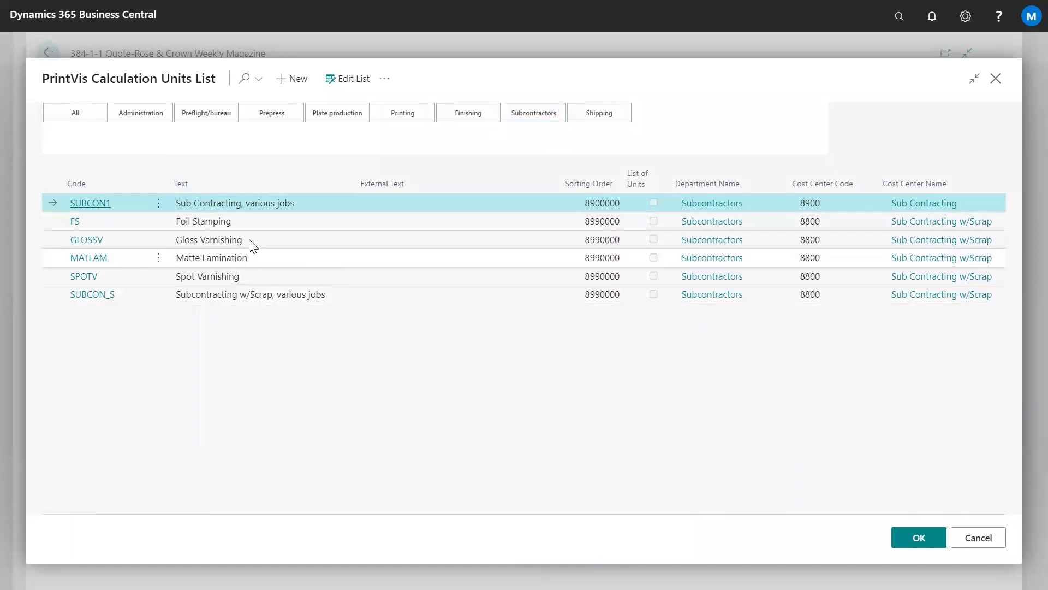
{"action": "left_click", "coordinate": [241, 224]}
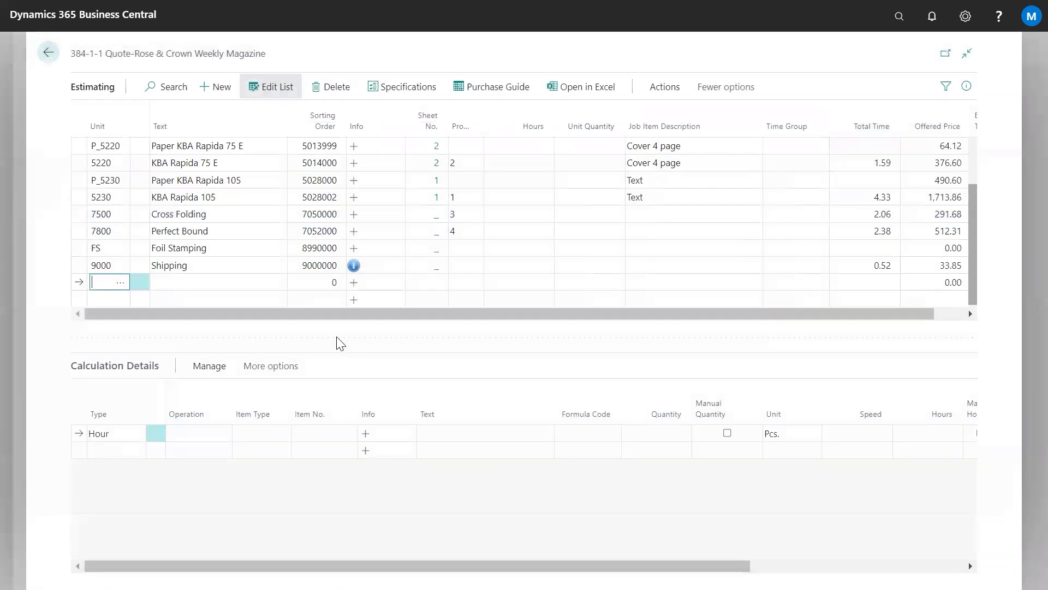
{"action": "left_click", "coordinate": [214, 248]}
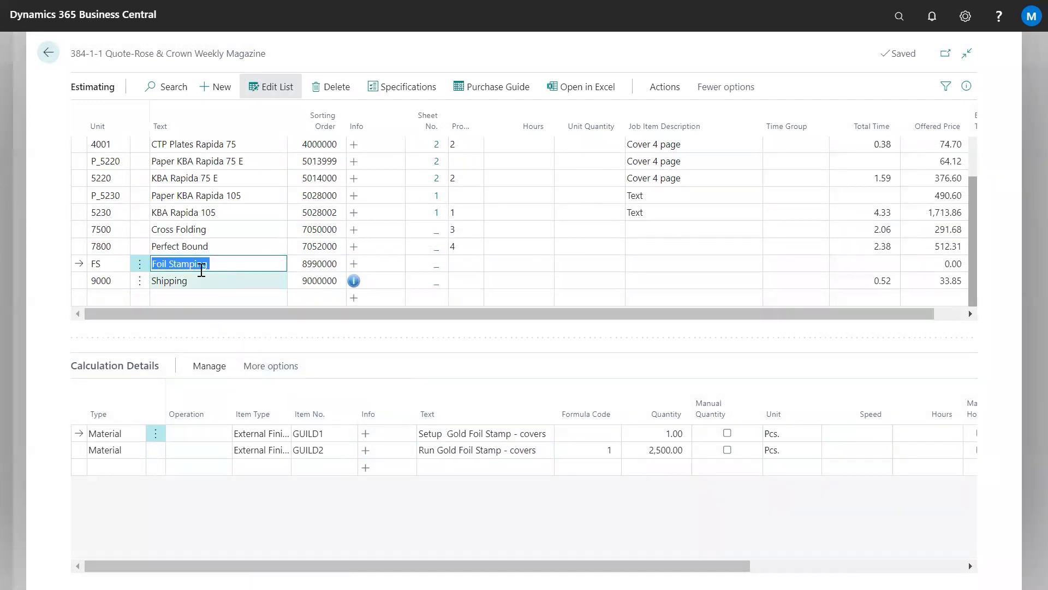
- Delete the Foil Stamping unit FS from the Rose & Crown Weekly Magazine estimate and return to the case card
{"action": "left_click", "coordinate": [139, 264]}
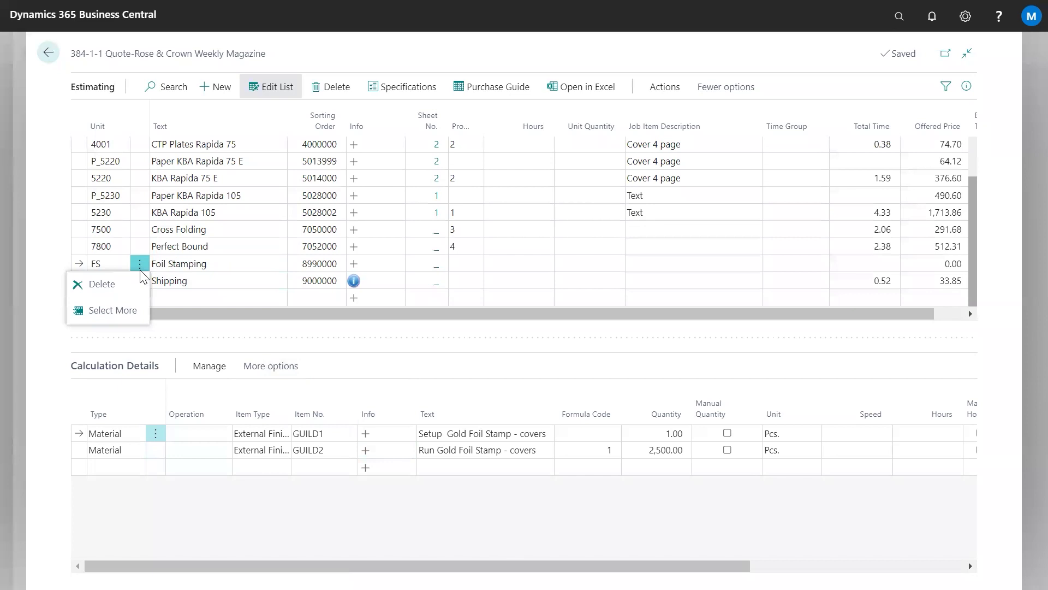
{"action": "left_click", "coordinate": [127, 285]}
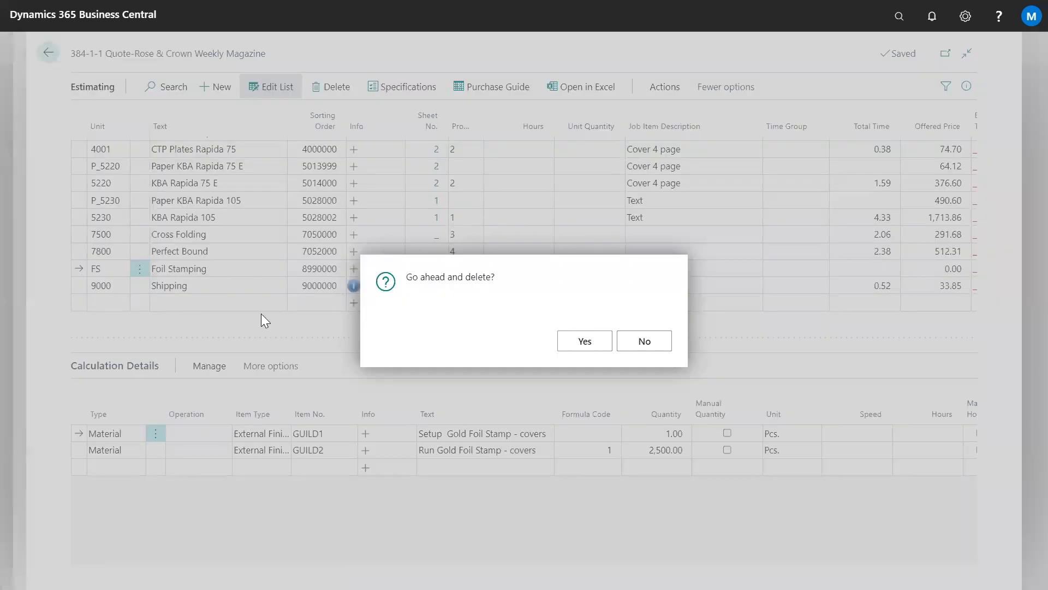
{"action": "left_click", "coordinate": [594, 348]}
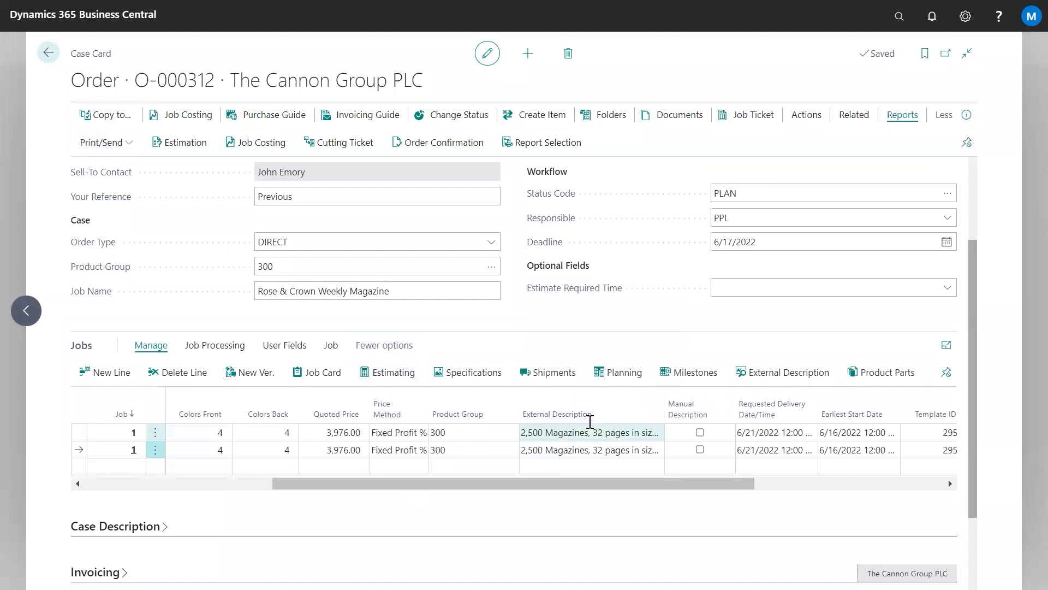
- Switch to Outlook, select the "Next week" email and open the Business Central Contact Insights for its sender
{"action": "key", "text": "F11"}
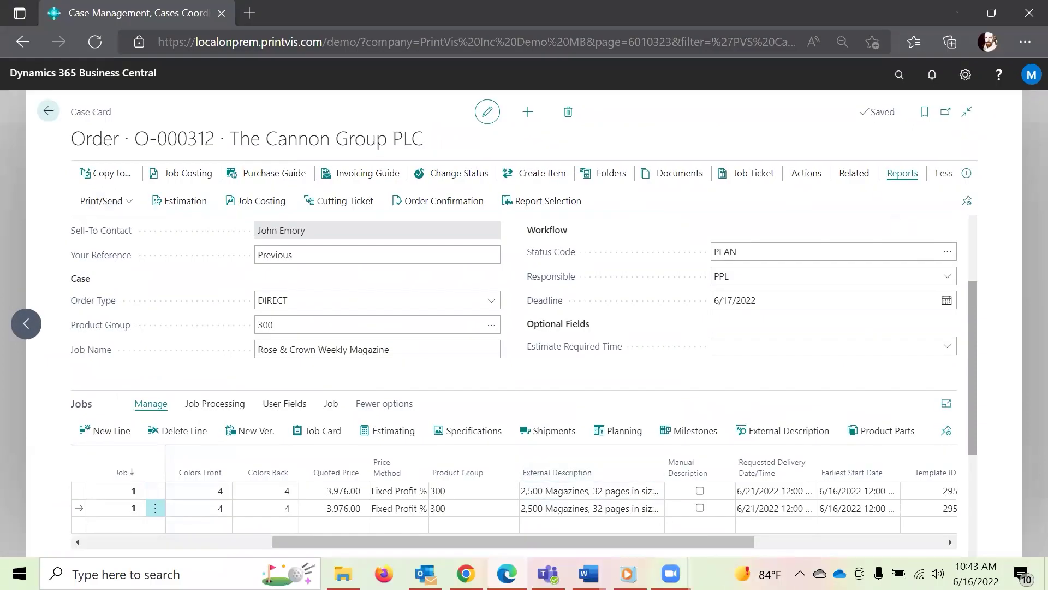
{"action": "key", "text": "alt+Tab"}
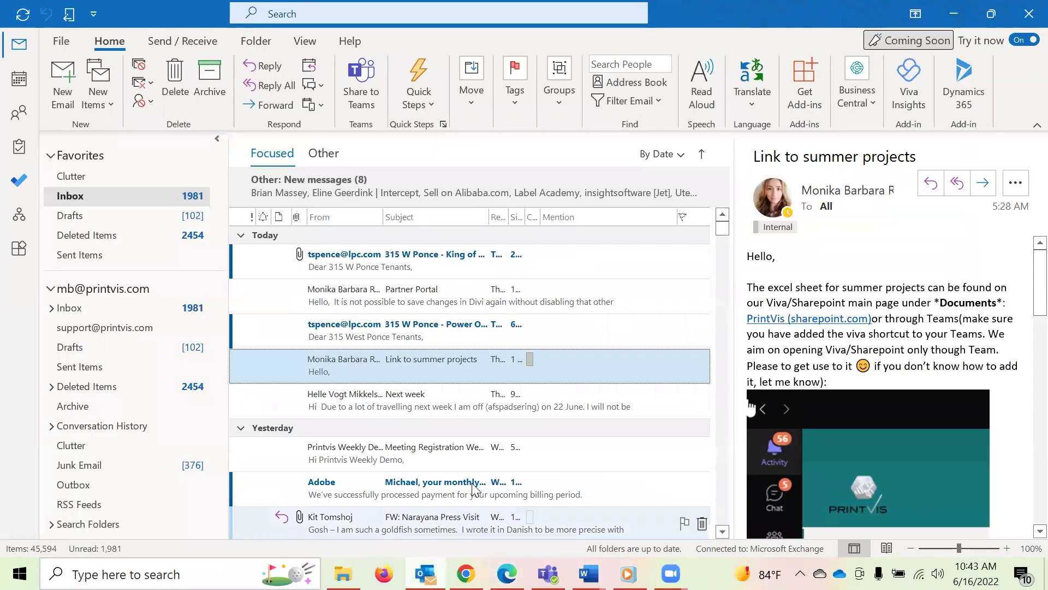
{"action": "left_click", "coordinate": [532, 397]}
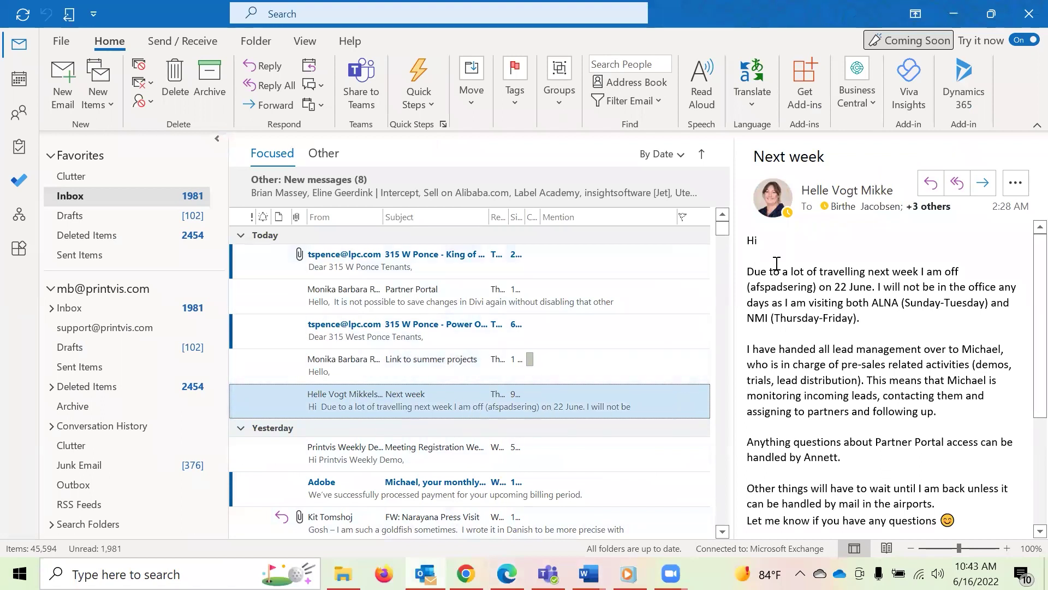
{"action": "left_click", "coordinate": [868, 106]}
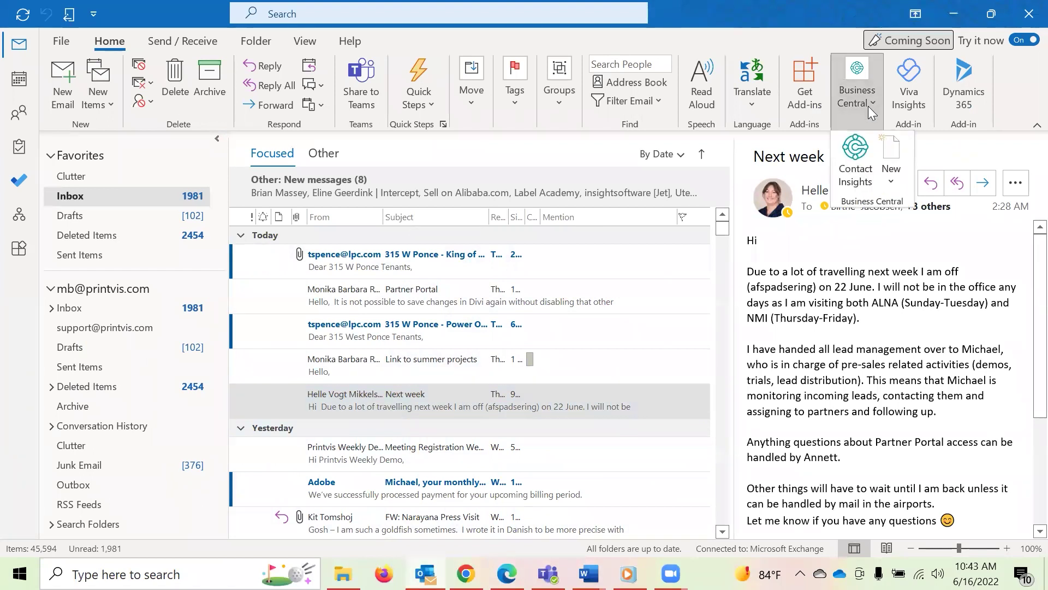
{"action": "left_click", "coordinate": [856, 174]}
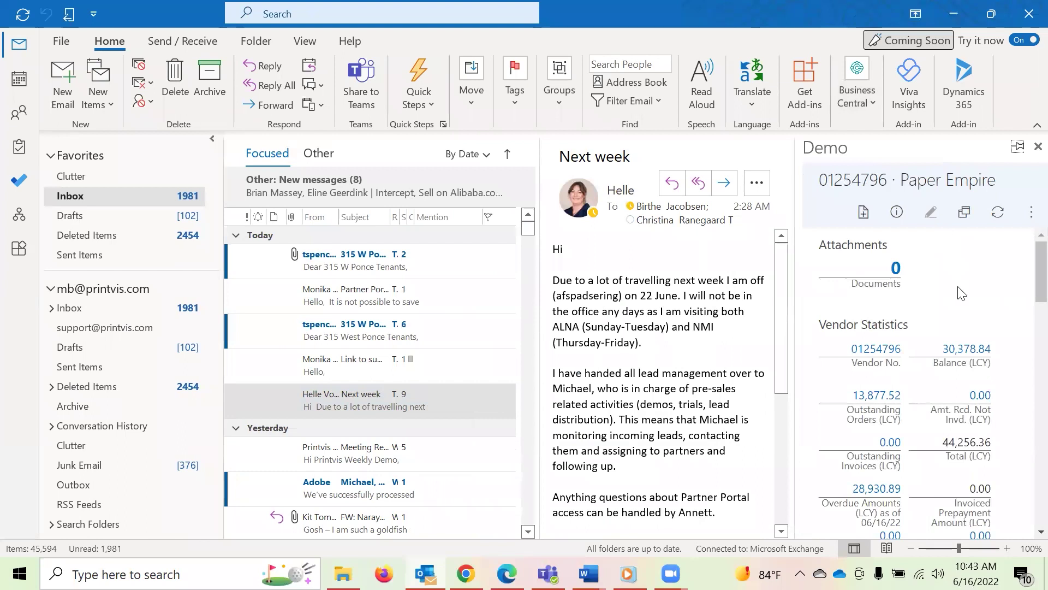
- Review the vendor statistics, aged accounts payable and Buy-from Vendor History of Paper Empire
{"action": "scroll", "coordinate": [950, 316], "scroll_direction": "down", "scroll_amount": 5}
{"action": "scroll", "coordinate": [937, 346], "scroll_direction": "down", "scroll_amount": 7}
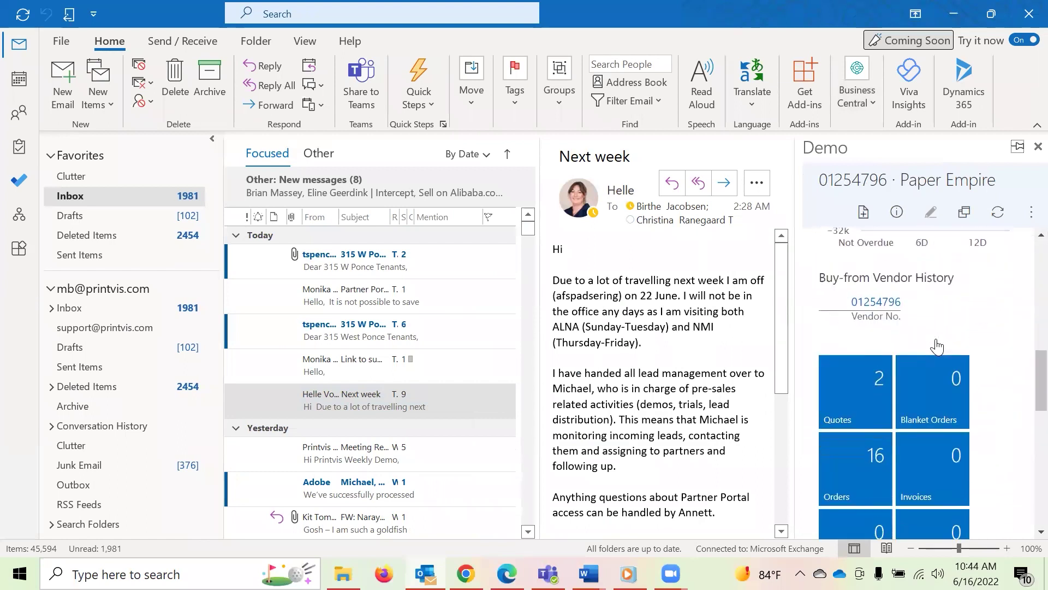
{"action": "scroll", "coordinate": [937, 345], "scroll_direction": "down", "scroll_amount": 3}
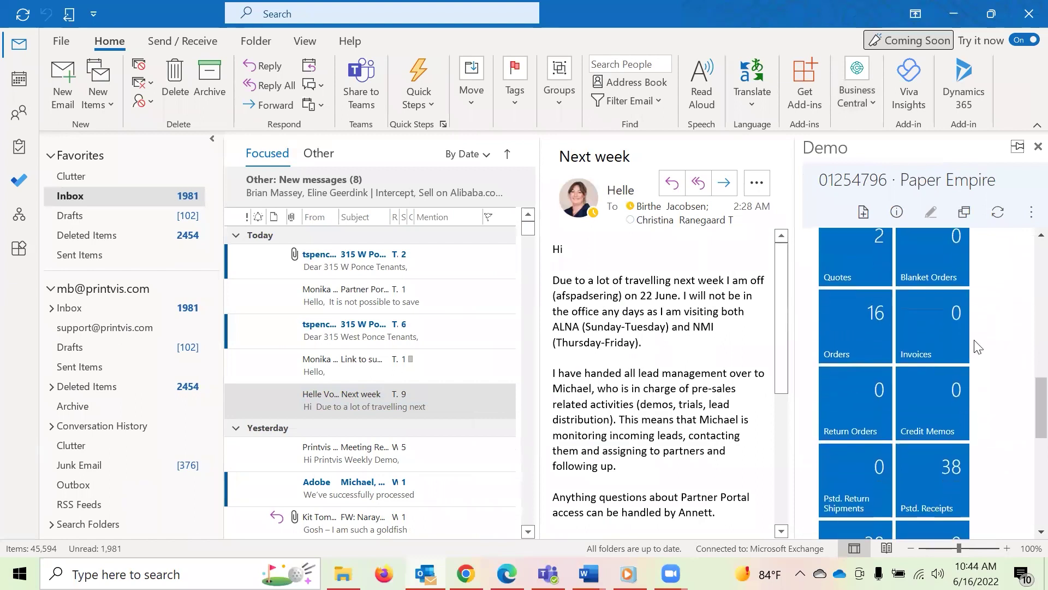
{"action": "scroll", "coordinate": [977, 347], "scroll_direction": "down", "scroll_amount": 4}
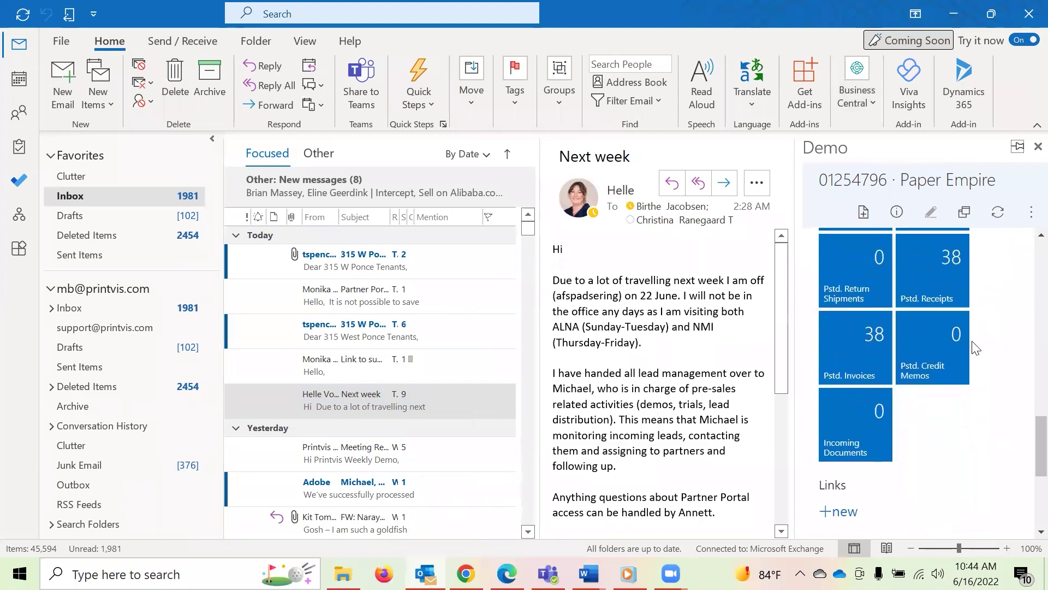
{"action": "scroll", "coordinate": [976, 347], "scroll_direction": "up", "scroll_amount": 5}
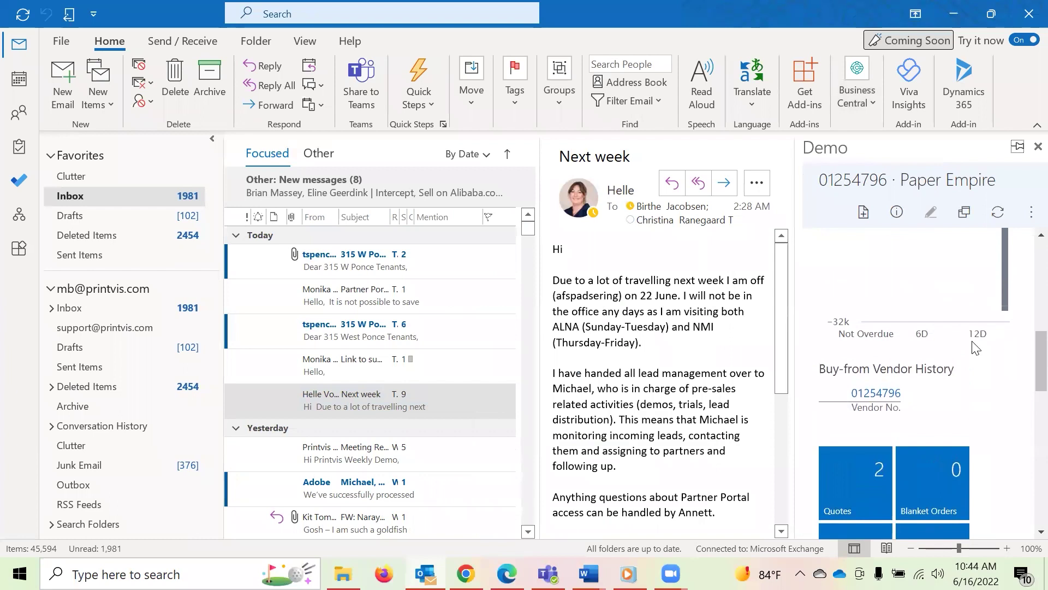
{"action": "scroll", "coordinate": [975, 347], "scroll_direction": "up", "scroll_amount": 6}
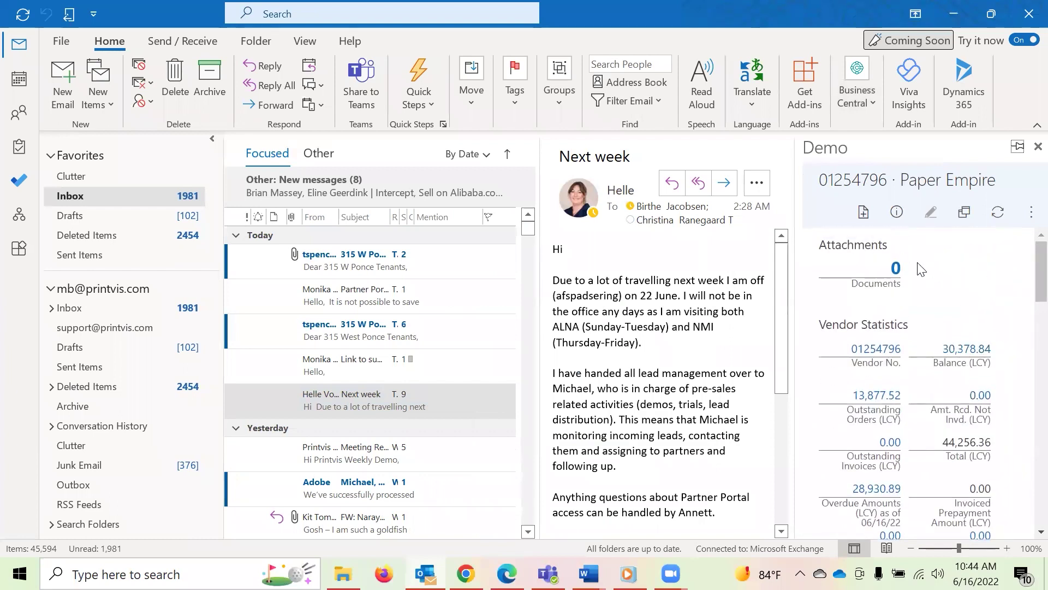
- Check which new purchase documents can be created for the vendor Paper Empire, without creating one
{"action": "left_click", "coordinate": [868, 224]}
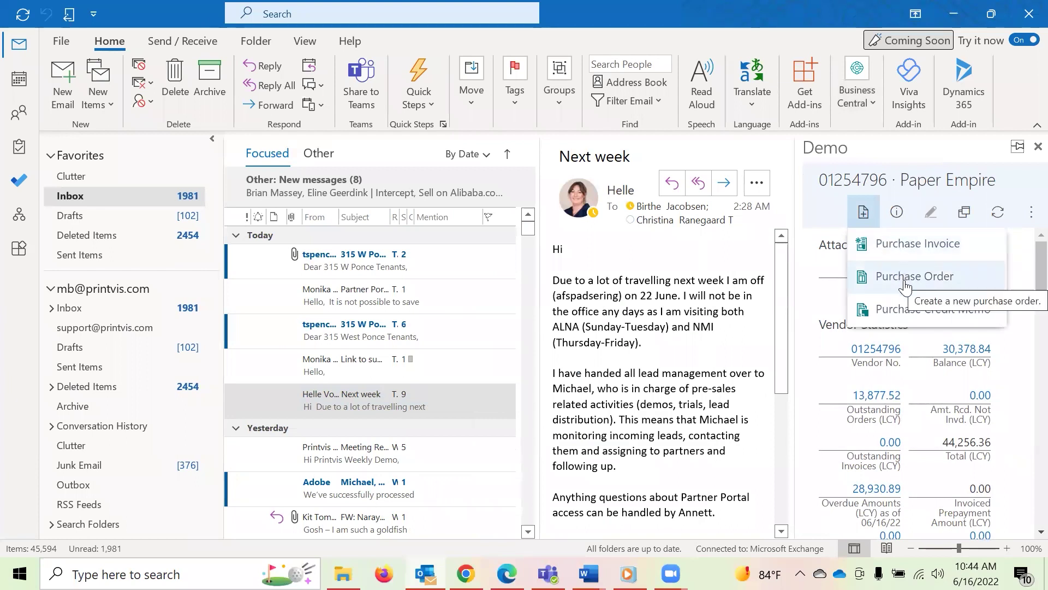
{"action": "left_click", "coordinate": [830, 230]}
{"action": "scroll", "coordinate": [854, 298], "scroll_direction": "down", "scroll_amount": 3}
{"action": "scroll", "coordinate": [854, 298], "scroll_direction": "up", "scroll_amount": 3}
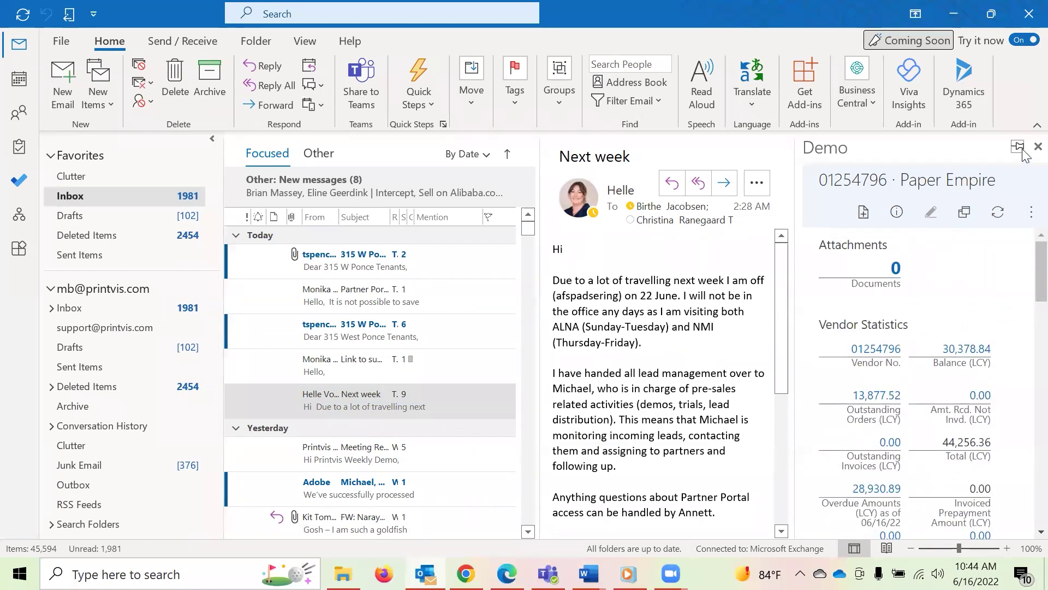
- Open the list of existing purchase orders from Paper Empire's Buy-from Vendor History
{"action": "scroll", "coordinate": [855, 311], "scroll_direction": "down", "scroll_amount": 3}
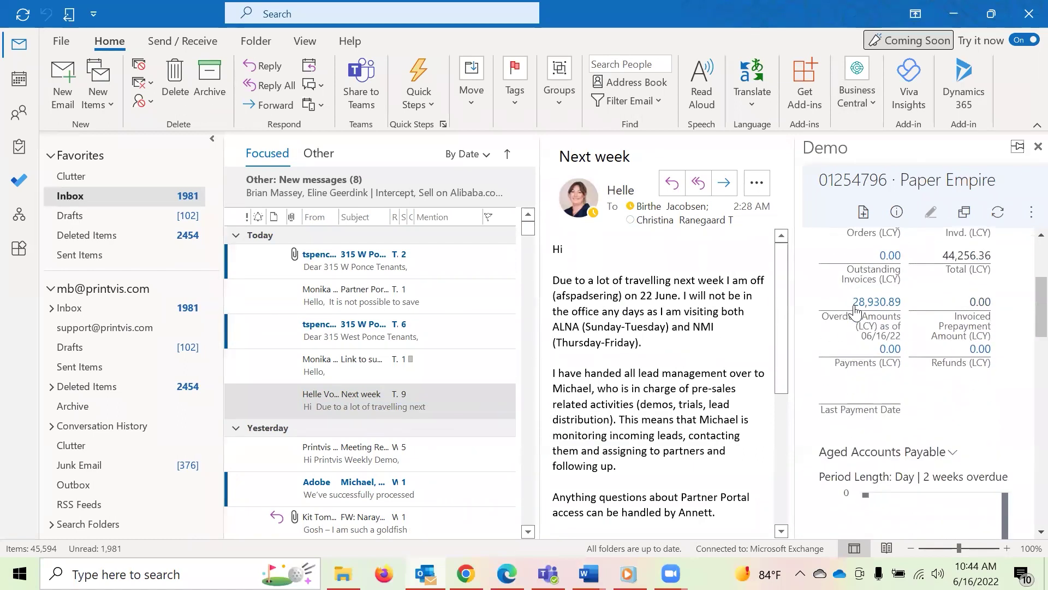
{"action": "scroll", "coordinate": [855, 311], "scroll_direction": "down", "scroll_amount": 6}
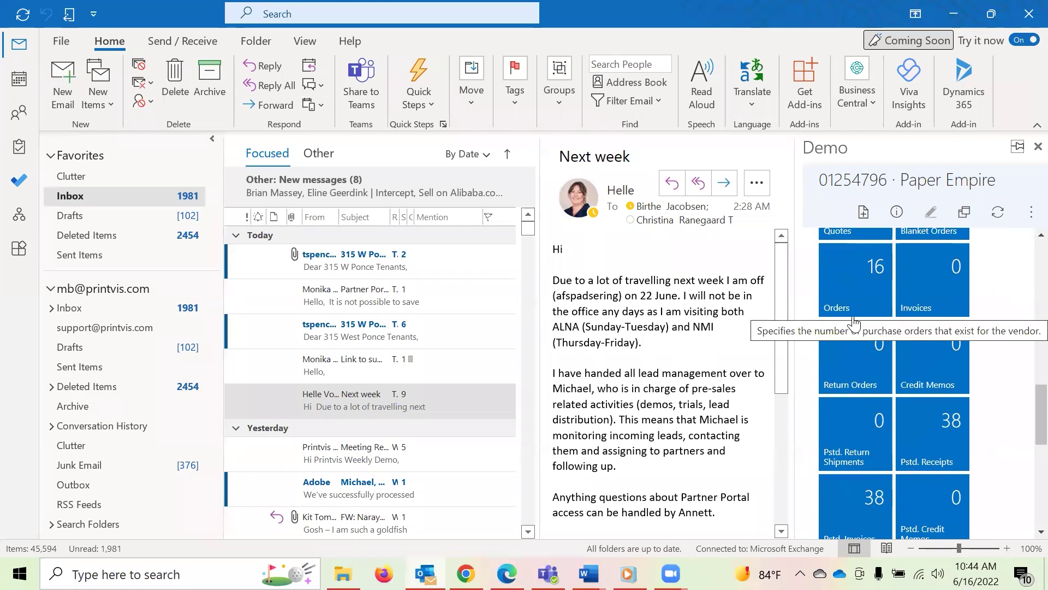
{"action": "left_click", "coordinate": [854, 308]}
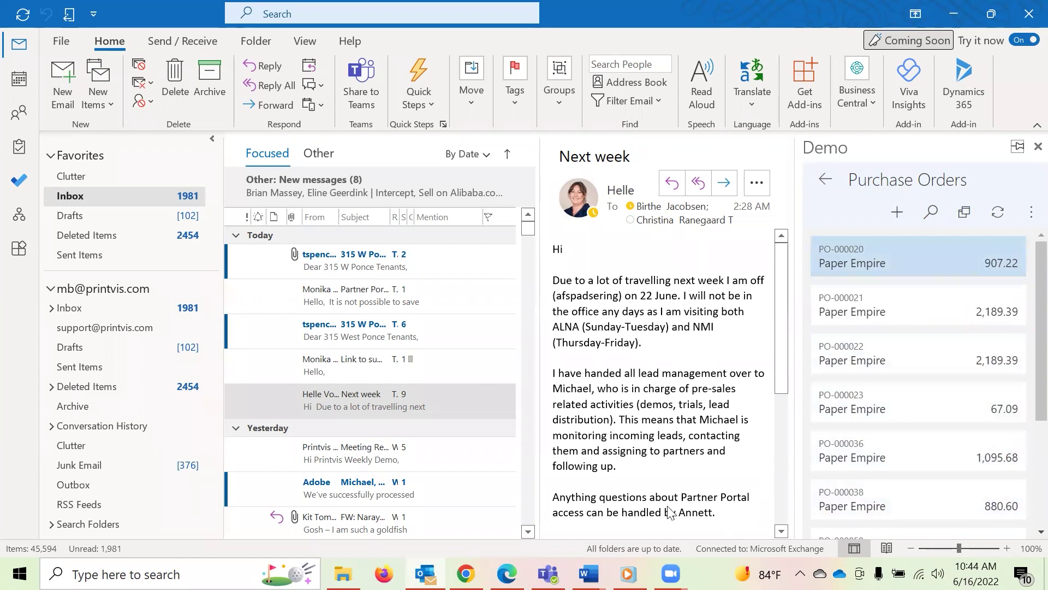
- Switch back to Business Central and open the Purchase Guide for The Cannon Group PLC order
{"action": "key", "text": "alt+Tab"}
{"action": "scroll", "coordinate": [571, 276], "scroll_direction": "down", "scroll_amount": 4}
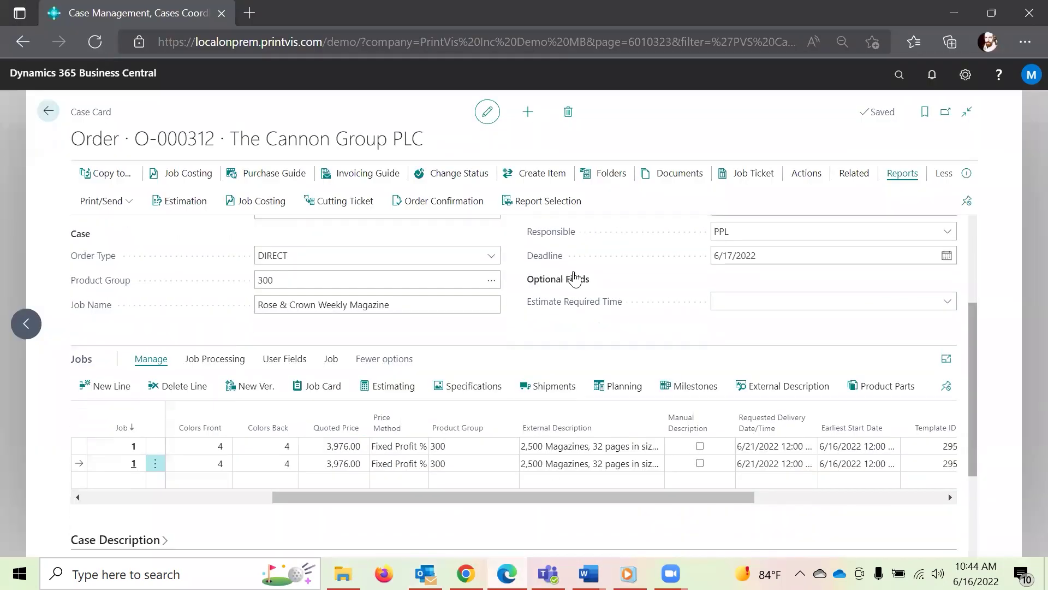
{"action": "scroll", "coordinate": [576, 282], "scroll_direction": "up", "scroll_amount": 4}
{"action": "scroll", "coordinate": [576, 282], "scroll_direction": "up", "scroll_amount": 3}
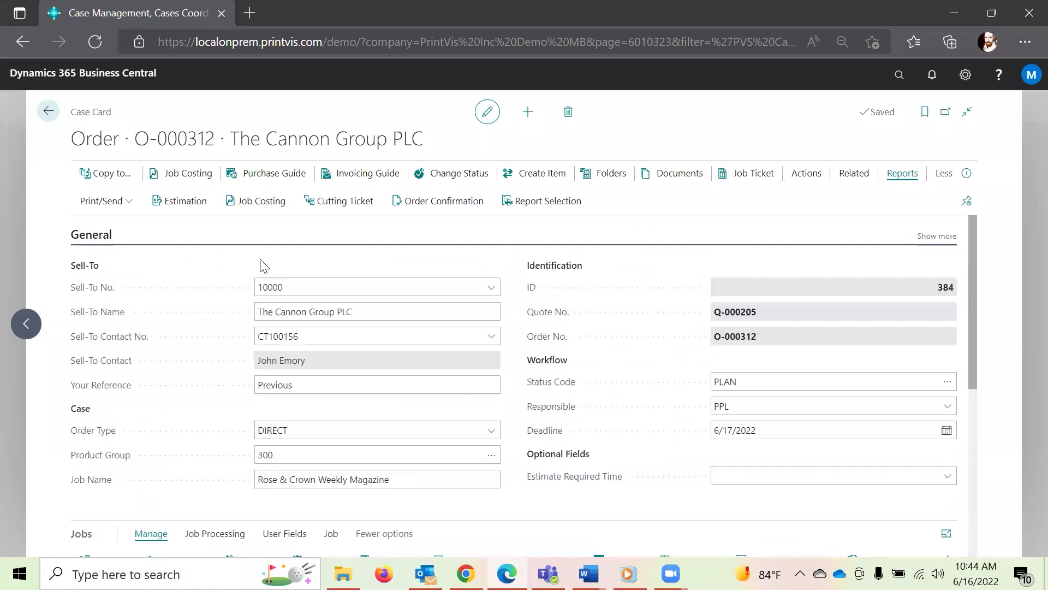
{"action": "left_click", "coordinate": [283, 185]}
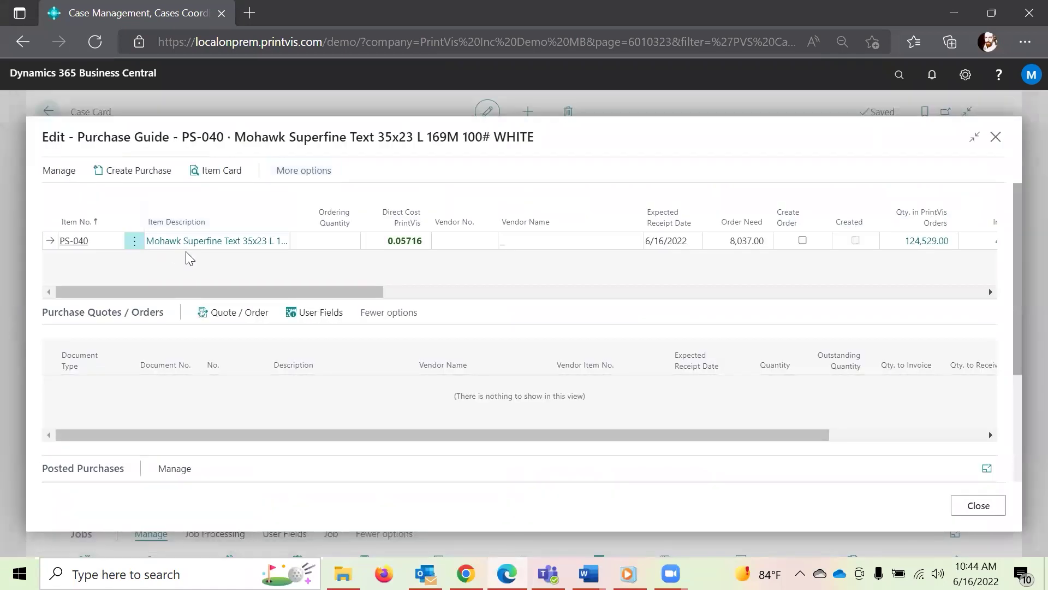
- Set PS-040's ordering quantity to 10,000 and vendor to Paper Empire, mark it for order creation and create the purchase
{"action": "left_click", "coordinate": [350, 238]}
{"action": "type", "text": "10000"}
{"action": "key", "text": "Tab"}
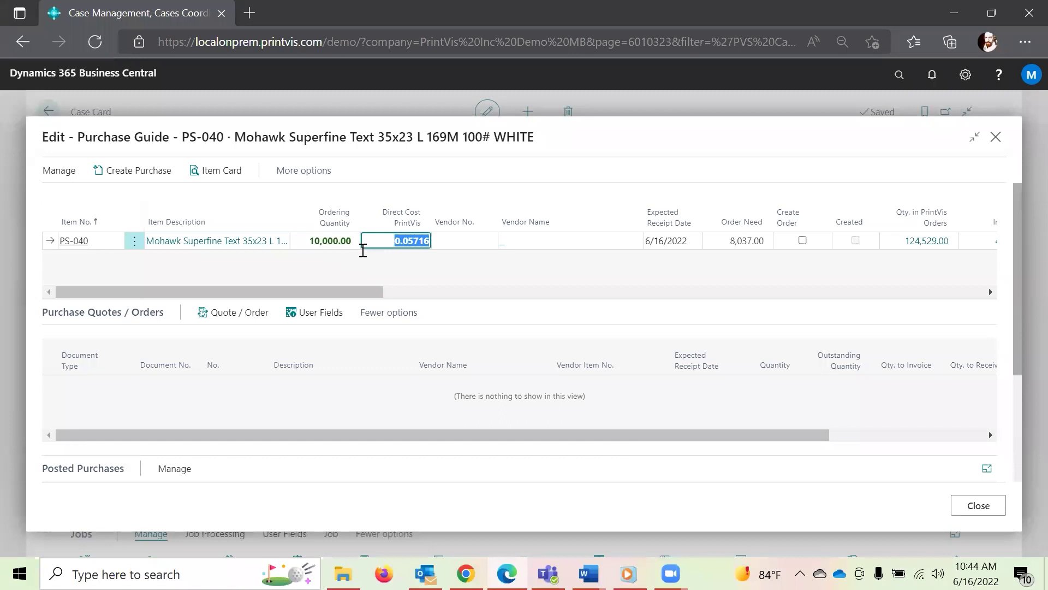
{"action": "left_click", "coordinate": [488, 243]}
{"action": "left_click", "coordinate": [488, 241]}
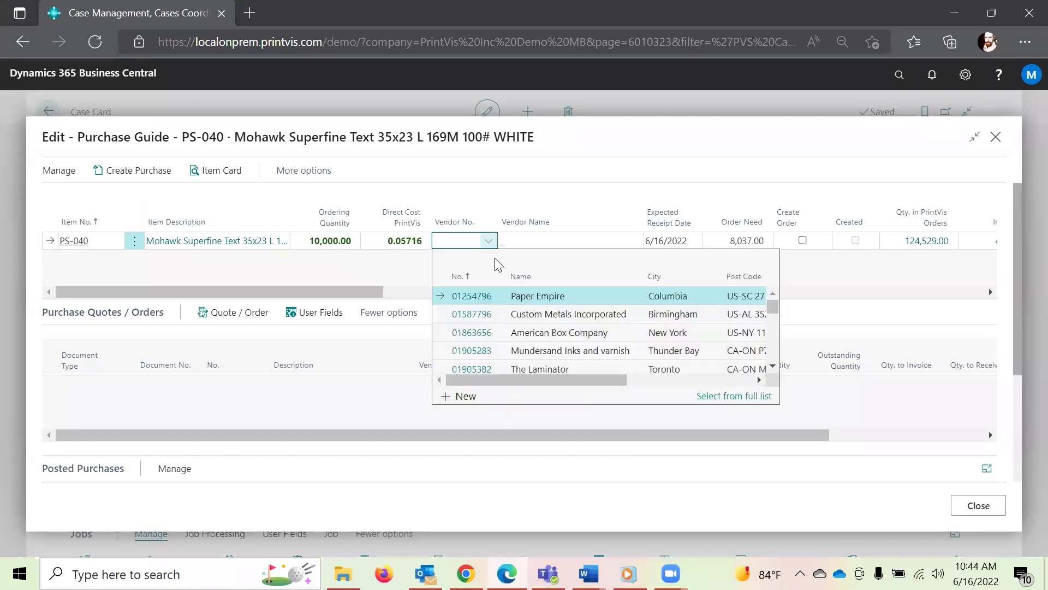
{"action": "left_click", "coordinate": [513, 301]}
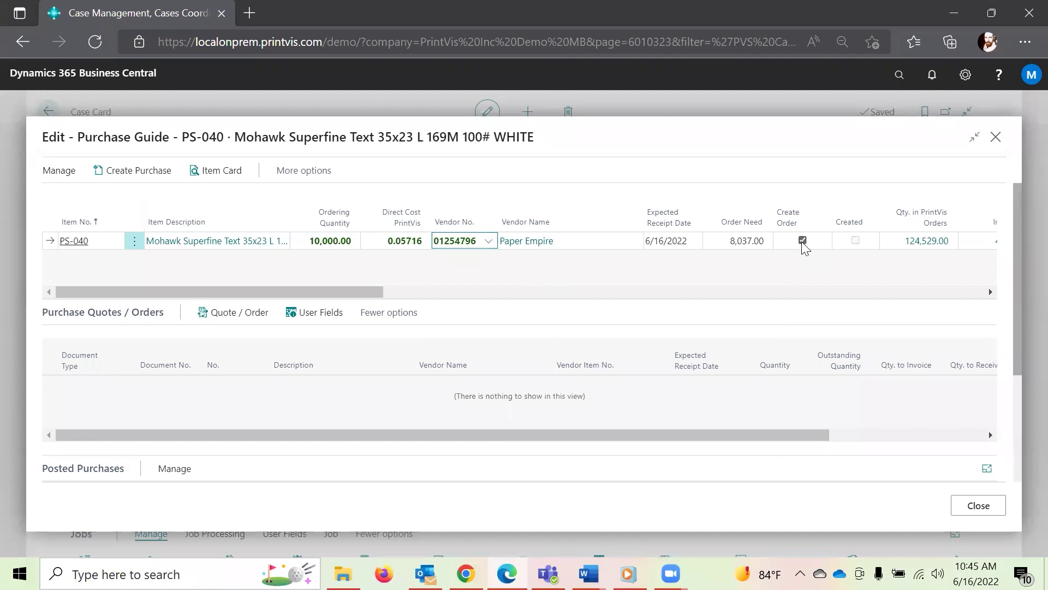
{"action": "left_click", "coordinate": [121, 169]}
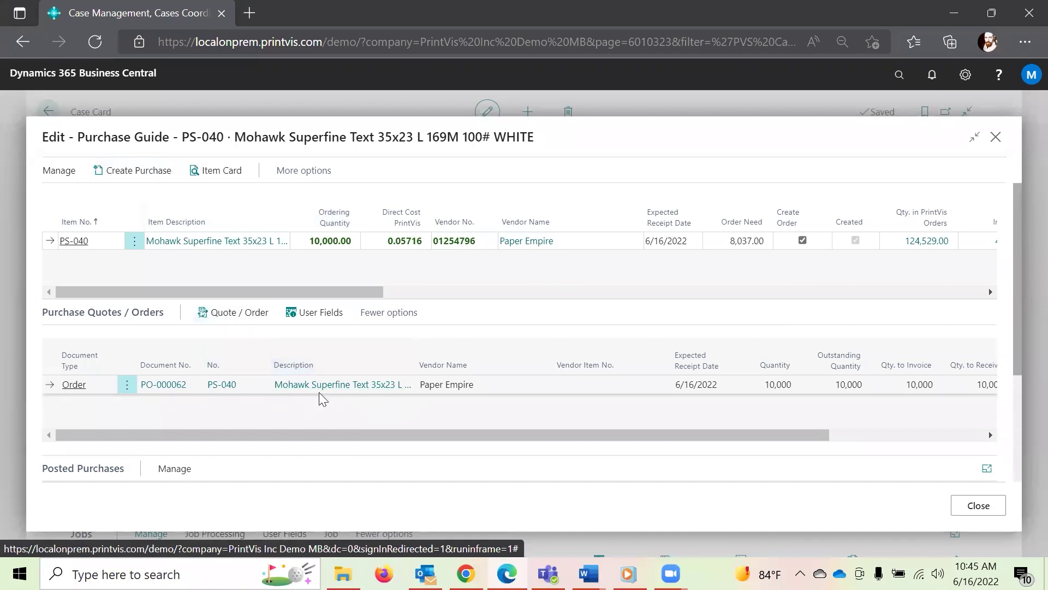
- Open the new Paper Empire purchase order, enter the vendor invoice number and post it with Receive and Invoice
{"action": "left_click", "coordinate": [233, 316]}
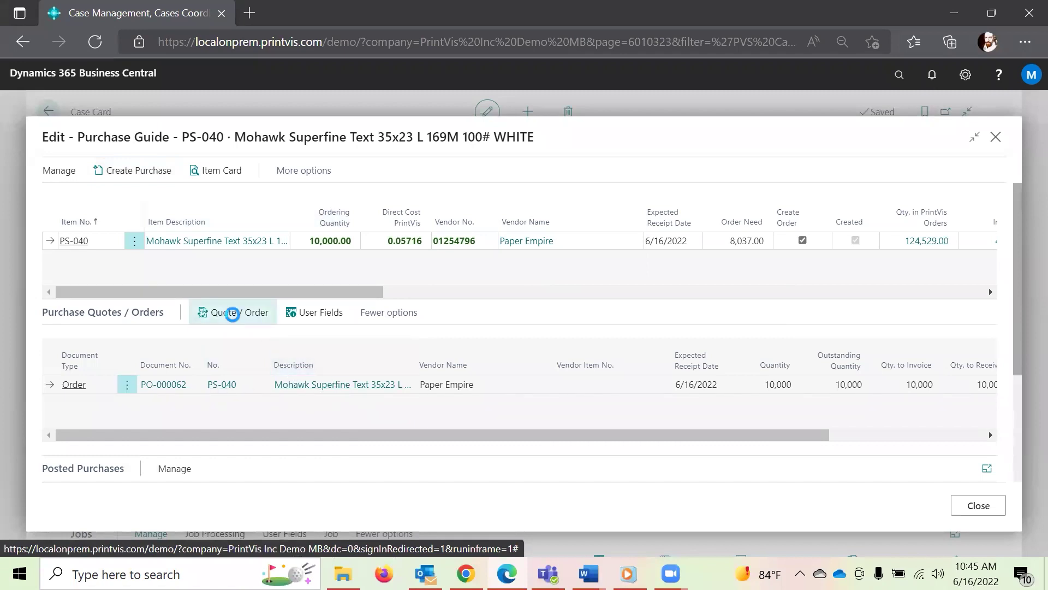
{"action": "left_click", "coordinate": [245, 313]}
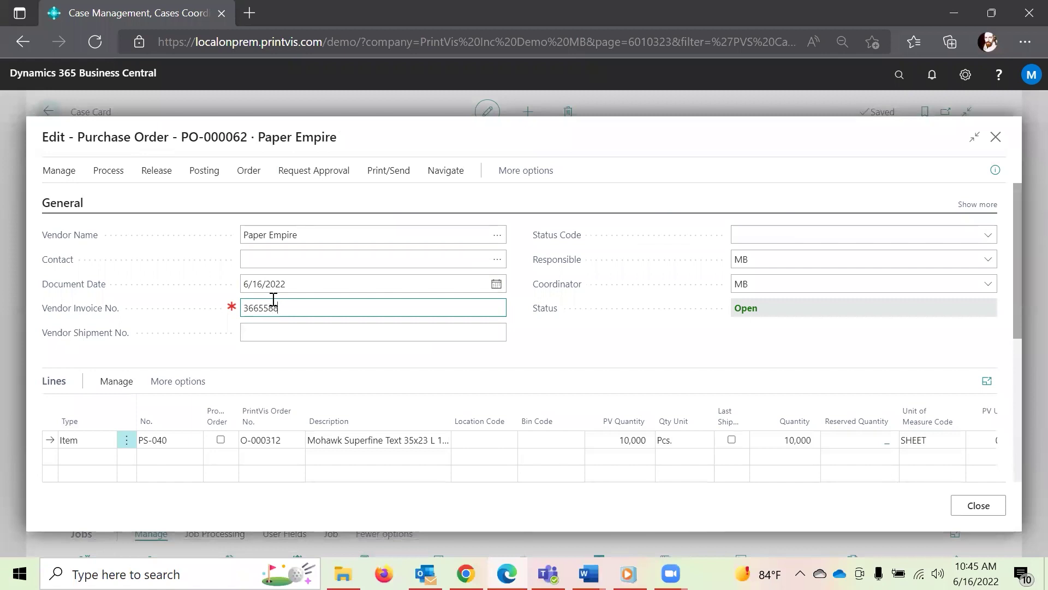
{"action": "left_click", "coordinate": [203, 171]}
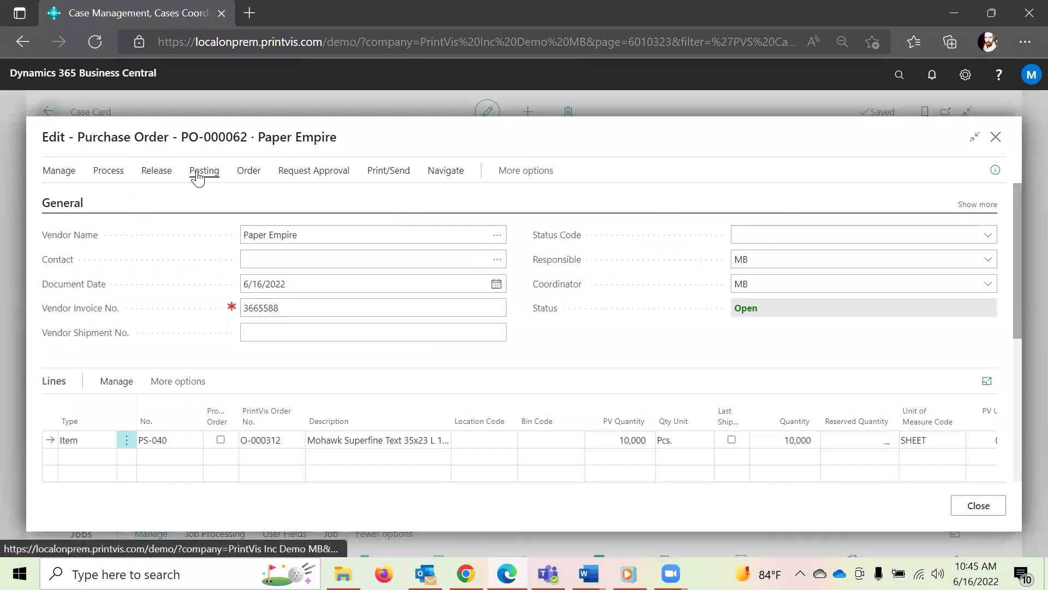
{"action": "left_click", "coordinate": [71, 198]}
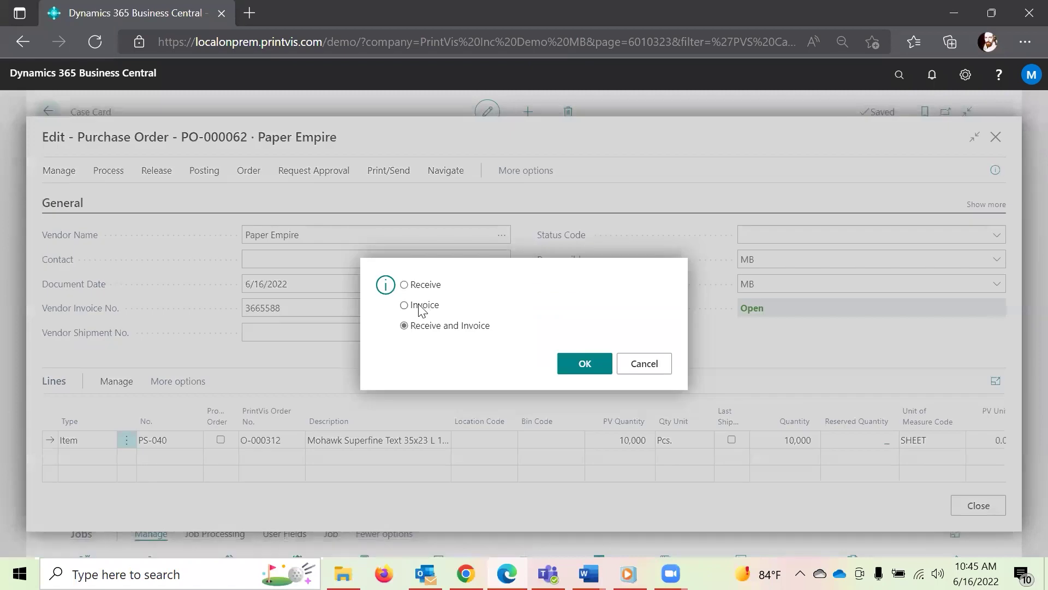
{"action": "left_click", "coordinate": [580, 365]}
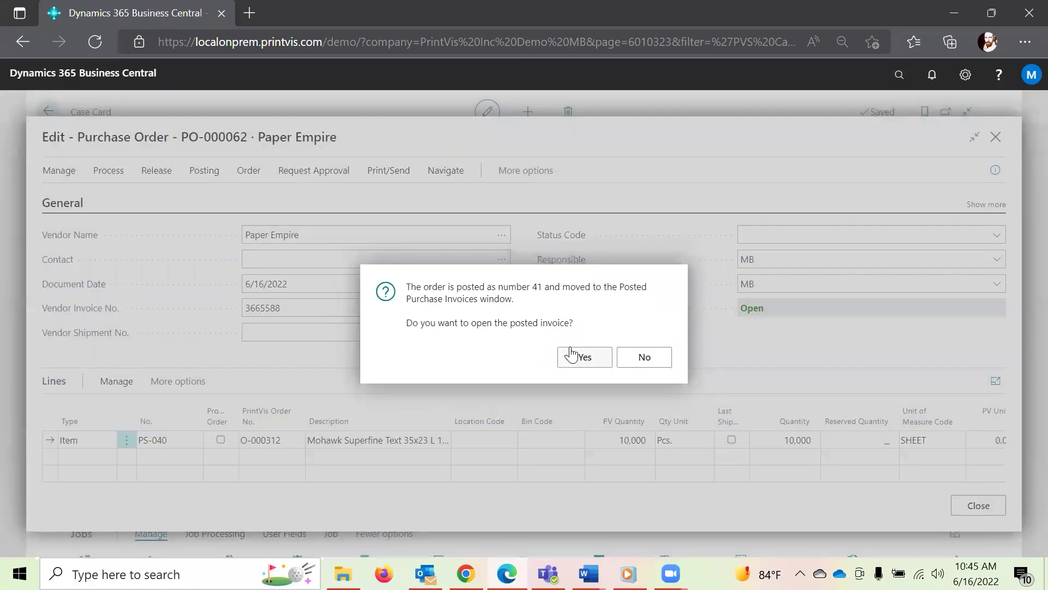
- Open the posted Paper Empire purchase invoice, review its lines and invoice details, and return to the case card
{"action": "left_click", "coordinate": [589, 359]}
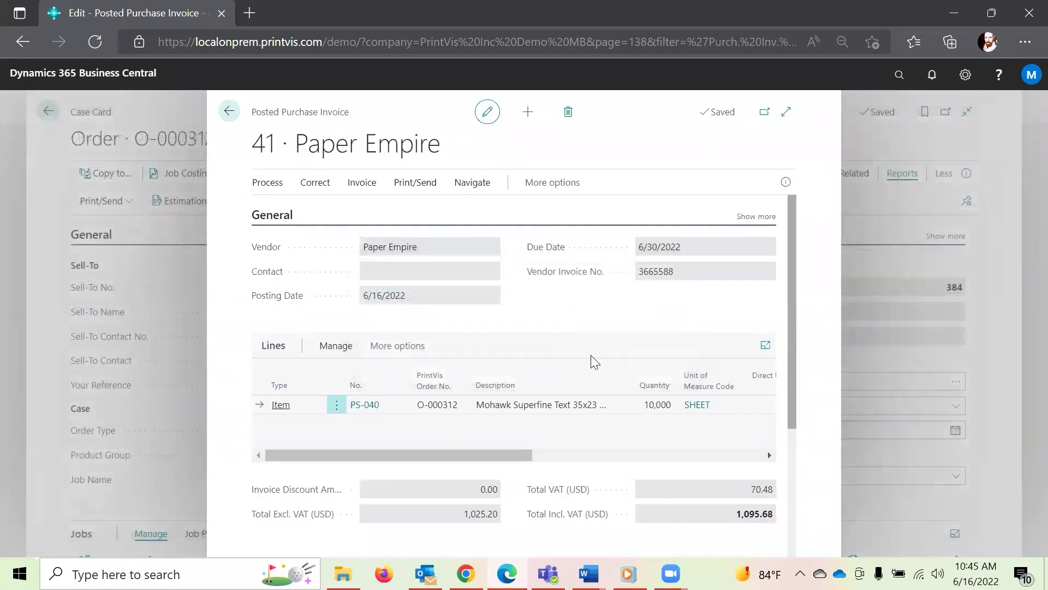
{"action": "scroll", "coordinate": [583, 341], "scroll_direction": "down", "scroll_amount": 3}
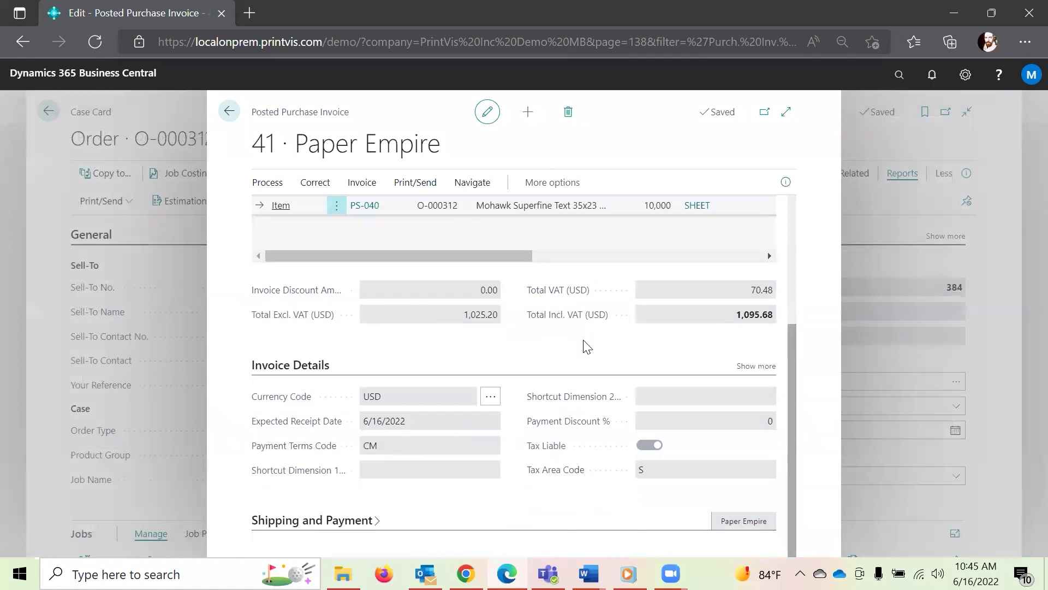
{"action": "scroll", "coordinate": [583, 341], "scroll_direction": "up", "scroll_amount": 3}
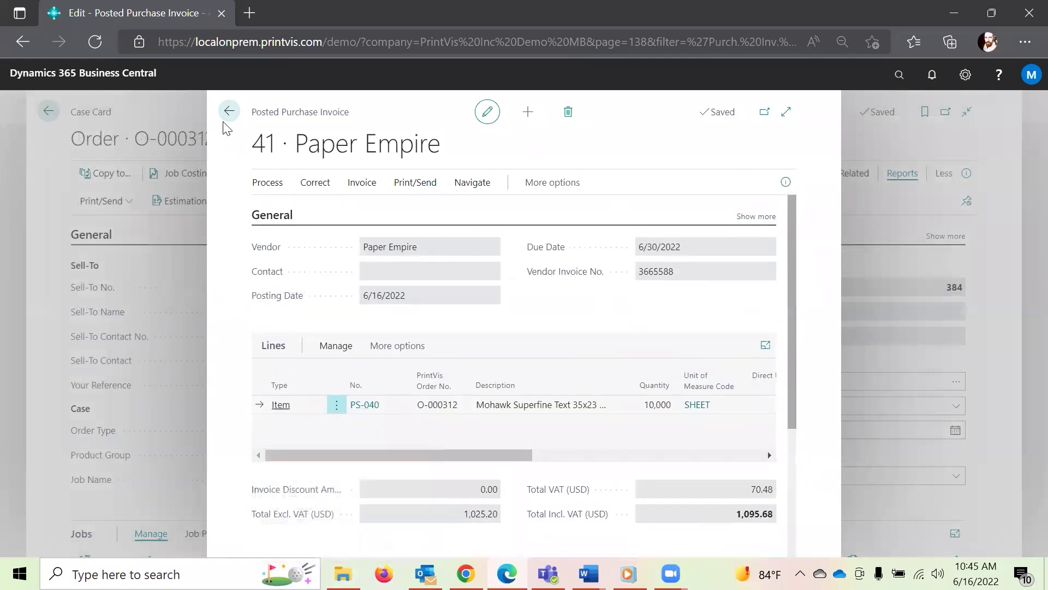
{"action": "left_click", "coordinate": [48, 115]}
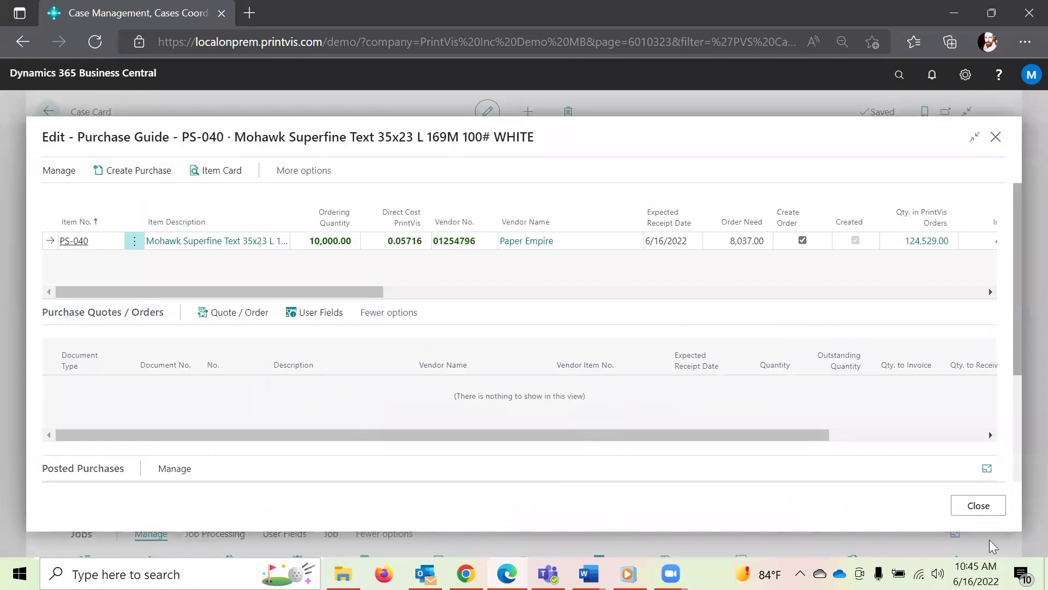
{"action": "left_click", "coordinate": [990, 514]}
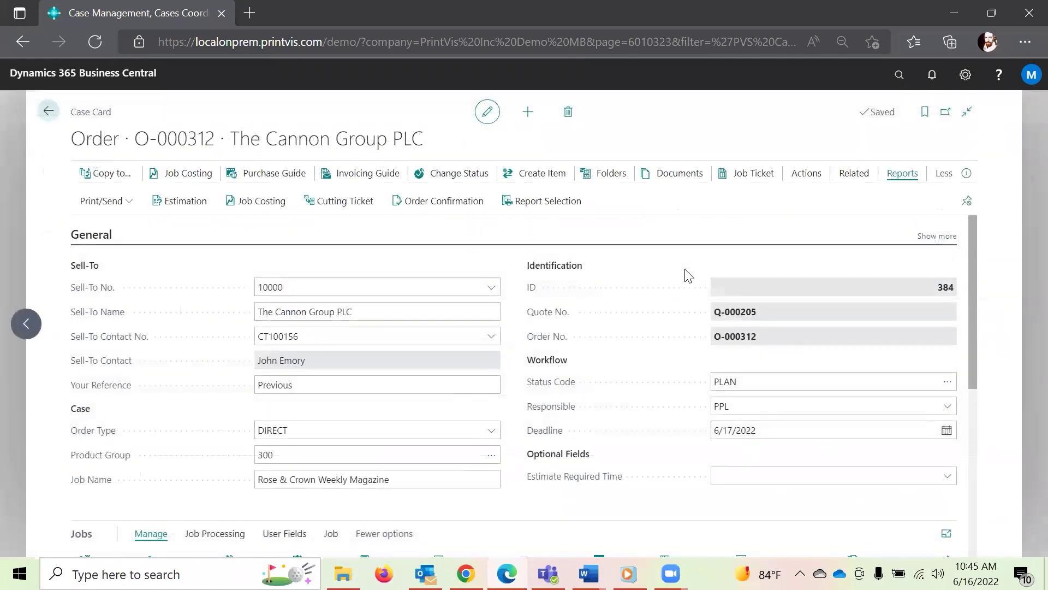
- Preview the PrintVis Job Ticket report for The Cannon Group PLC order
{"action": "left_click", "coordinate": [739, 186]}
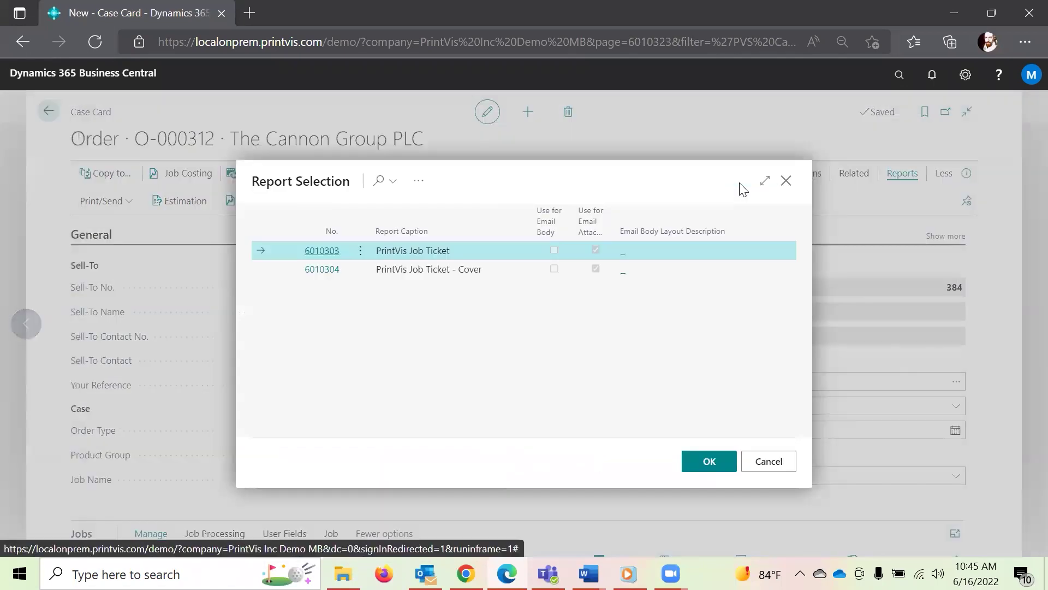
{"action": "left_click", "coordinate": [712, 463]}
{"action": "left_click", "coordinate": [603, 495]}
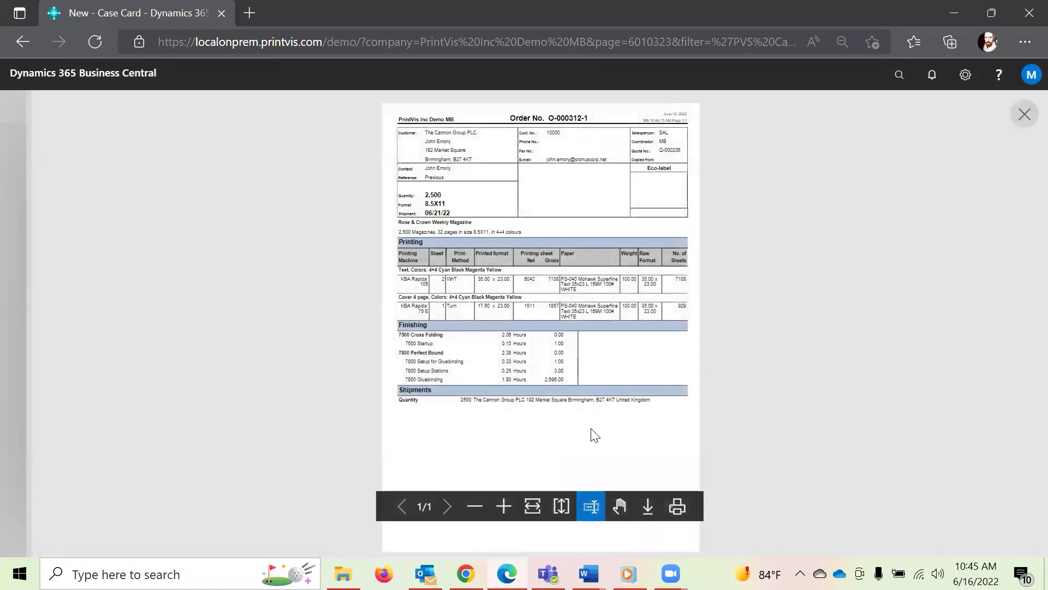
- Examine the job ticket's customer details and its printing, finishing and shipment sections, and close the preview
{"action": "left_click", "coordinate": [503, 506]}
{"action": "scroll", "coordinate": [547, 357], "scroll_direction": "up", "scroll_amount": 3}
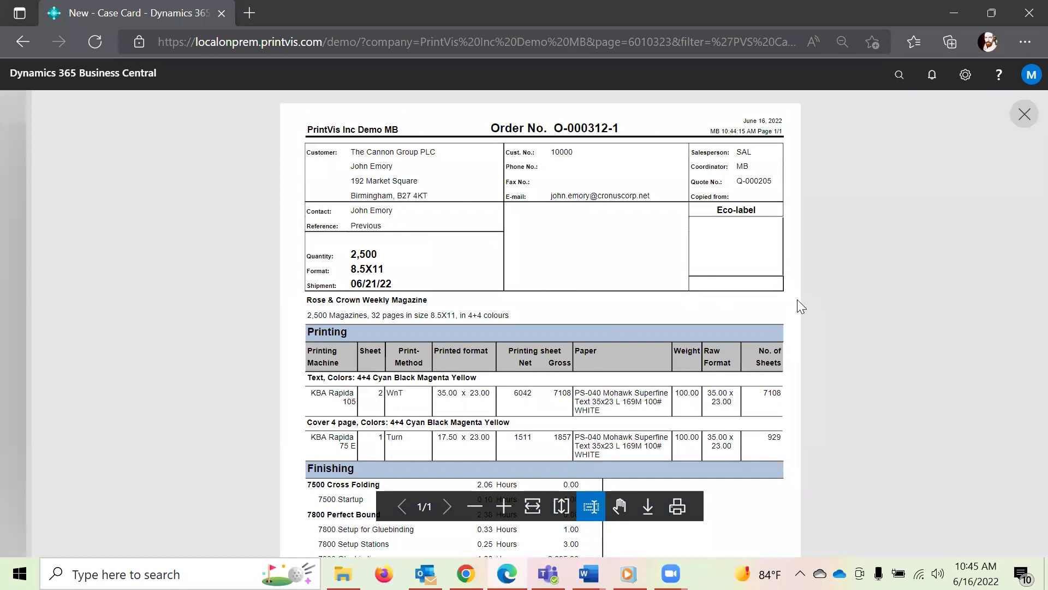
{"action": "scroll", "coordinate": [791, 304], "scroll_direction": "down", "scroll_amount": 3}
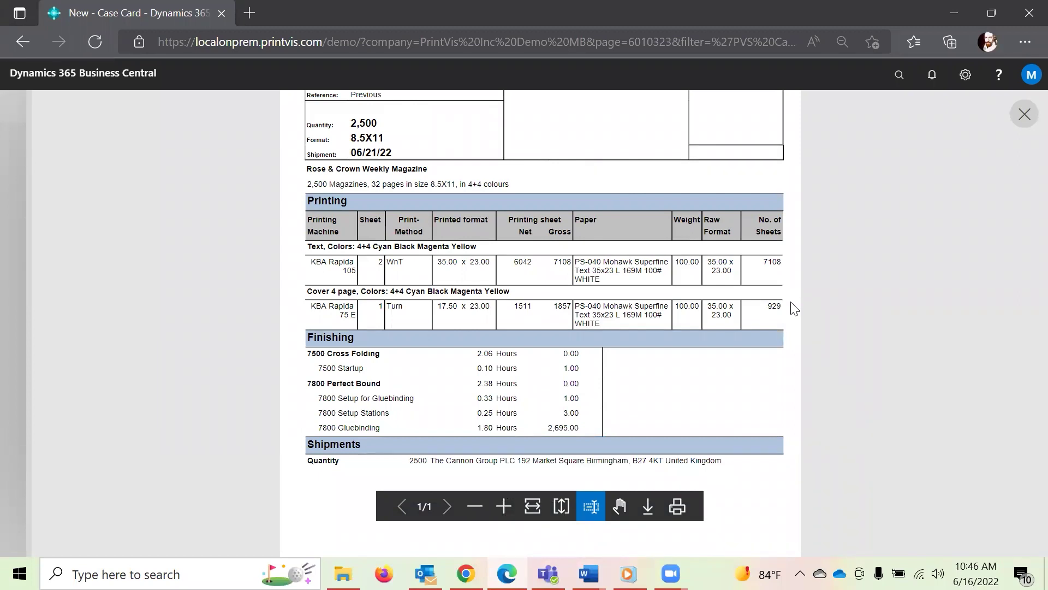
{"action": "scroll", "coordinate": [795, 309], "scroll_direction": "up", "scroll_amount": 3}
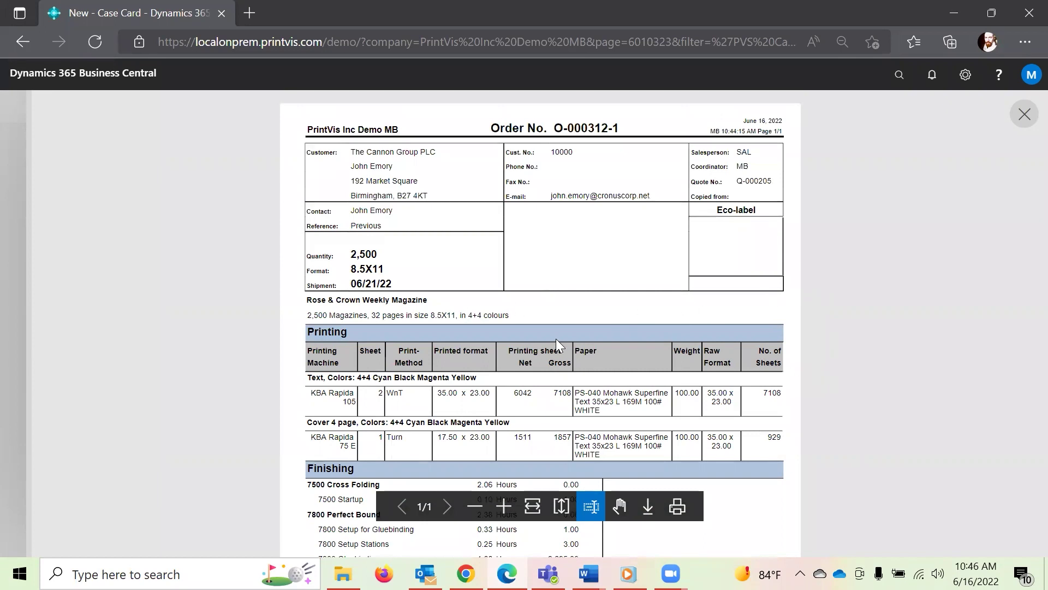
{"action": "scroll", "coordinate": [563, 343], "scroll_direction": "down", "scroll_amount": 6}
{"action": "scroll", "coordinate": [590, 346], "scroll_direction": "up", "scroll_amount": 6}
{"action": "scroll", "coordinate": [523, 306], "scroll_direction": "down", "scroll_amount": 2}
{"action": "scroll", "coordinate": [825, 361], "scroll_direction": "up", "scroll_amount": 2}
{"action": "left_click", "coordinate": [1024, 114]}
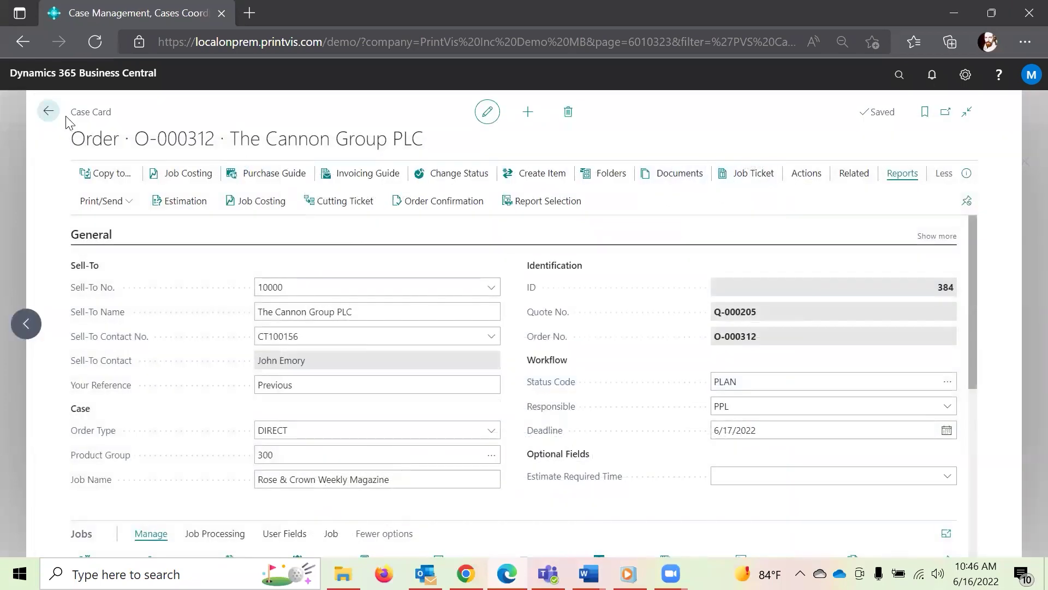
- Return to the Cases Coordinator list, view the fields available for personalizing the page, and finish personalizing without adding any
{"action": "left_click", "coordinate": [43, 113]}
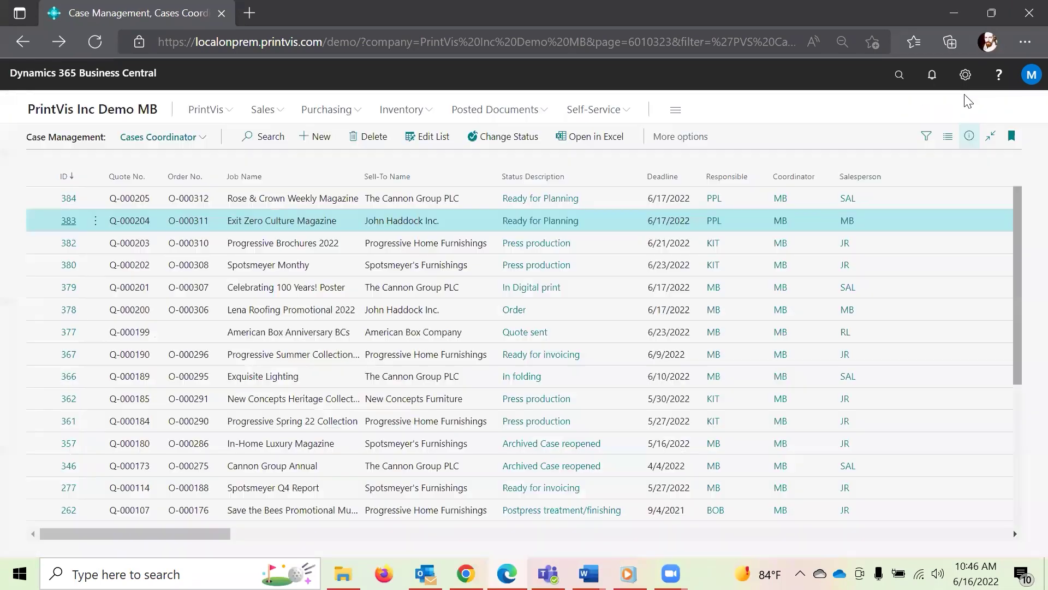
{"action": "left_click", "coordinate": [964, 76]}
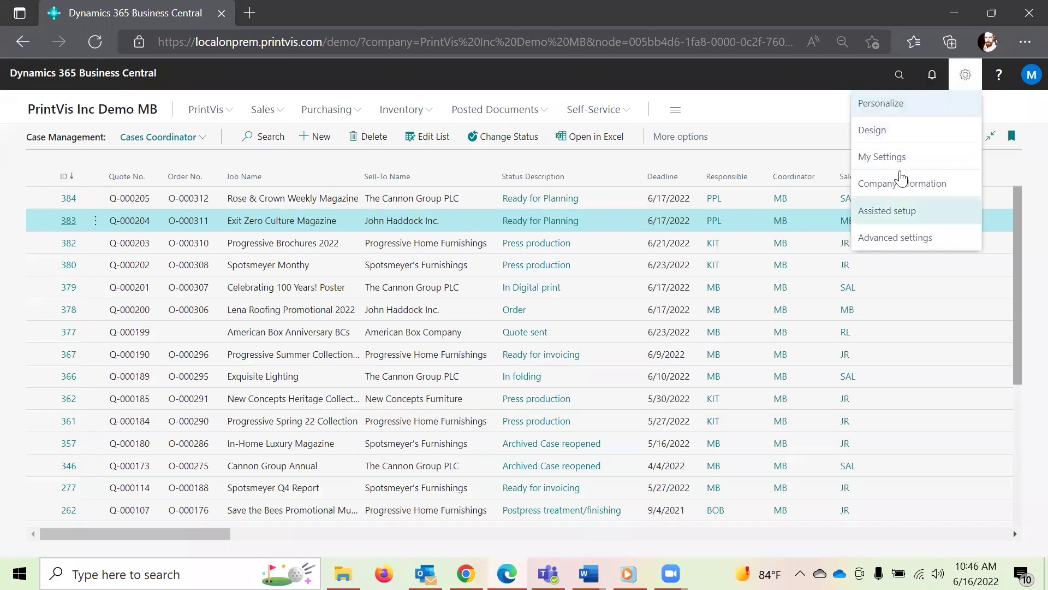
{"action": "left_click", "coordinate": [910, 105]}
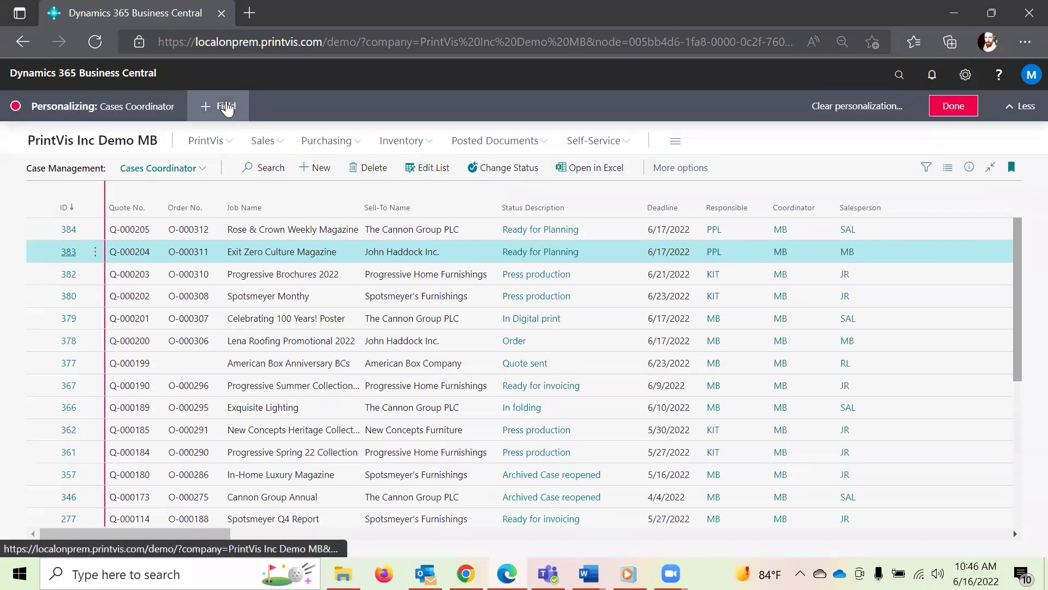
{"action": "left_click", "coordinate": [226, 107]}
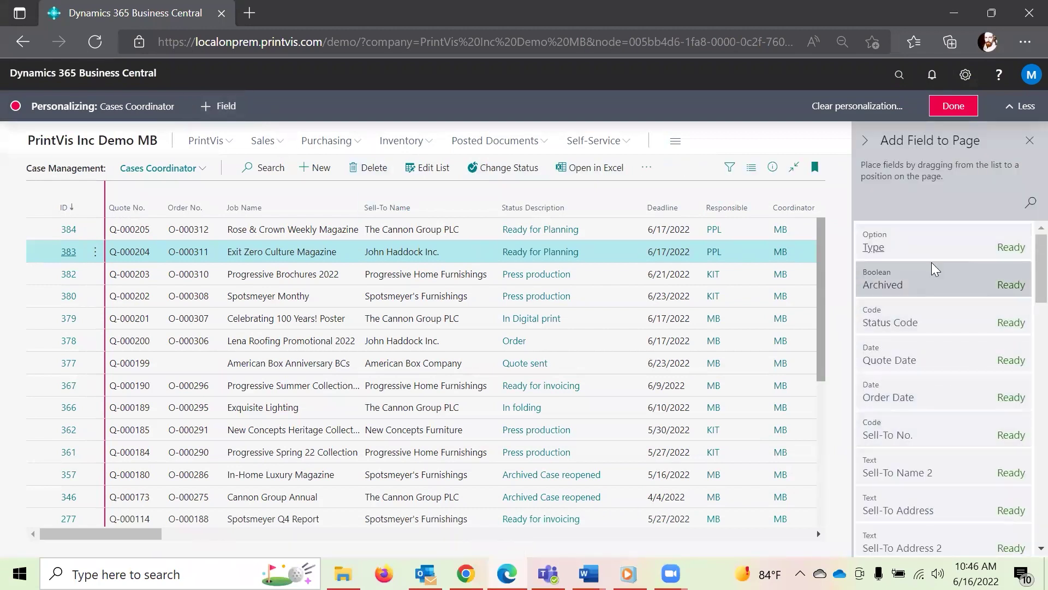
{"action": "left_click_drag", "start_coordinate": [934, 247], "coordinate": [951, 234]}
{"action": "left_click", "coordinate": [955, 108]}
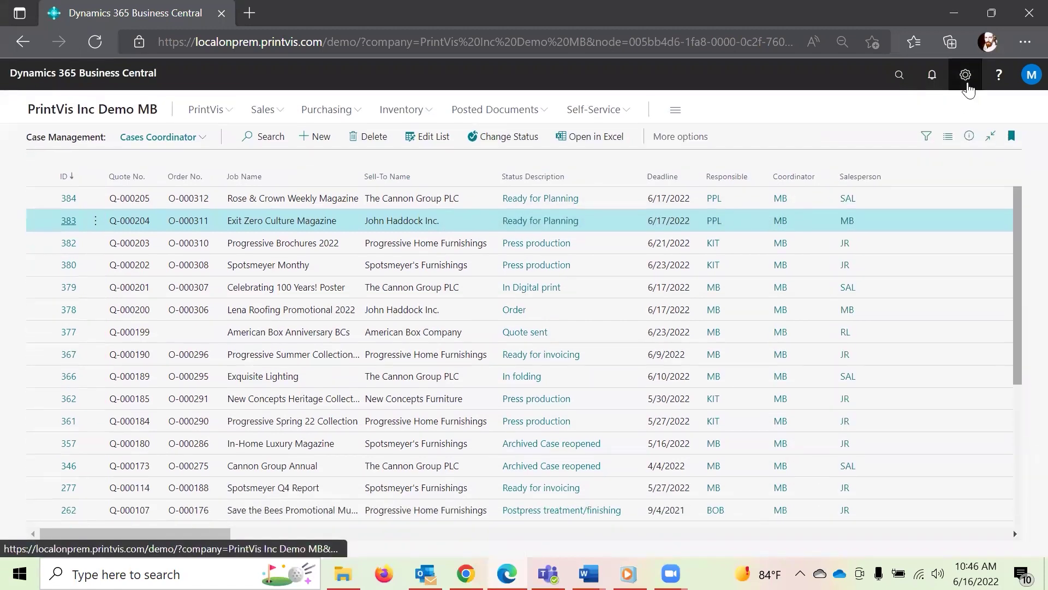
- Change the role in My Settings to PrintVis ShopFloor Worker
{"action": "left_click", "coordinate": [966, 75]}
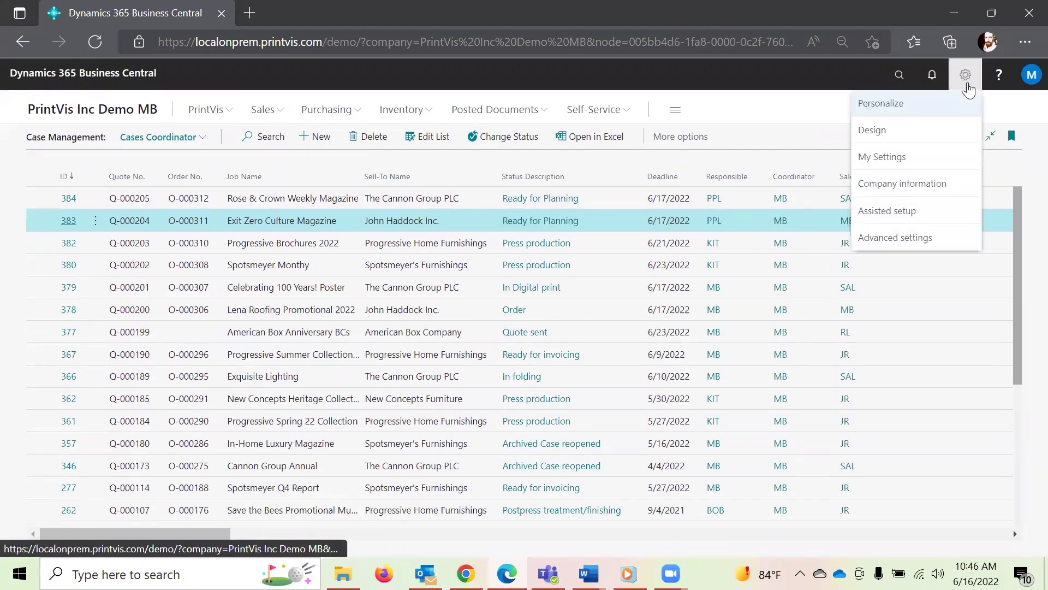
{"action": "left_click", "coordinate": [926, 163]}
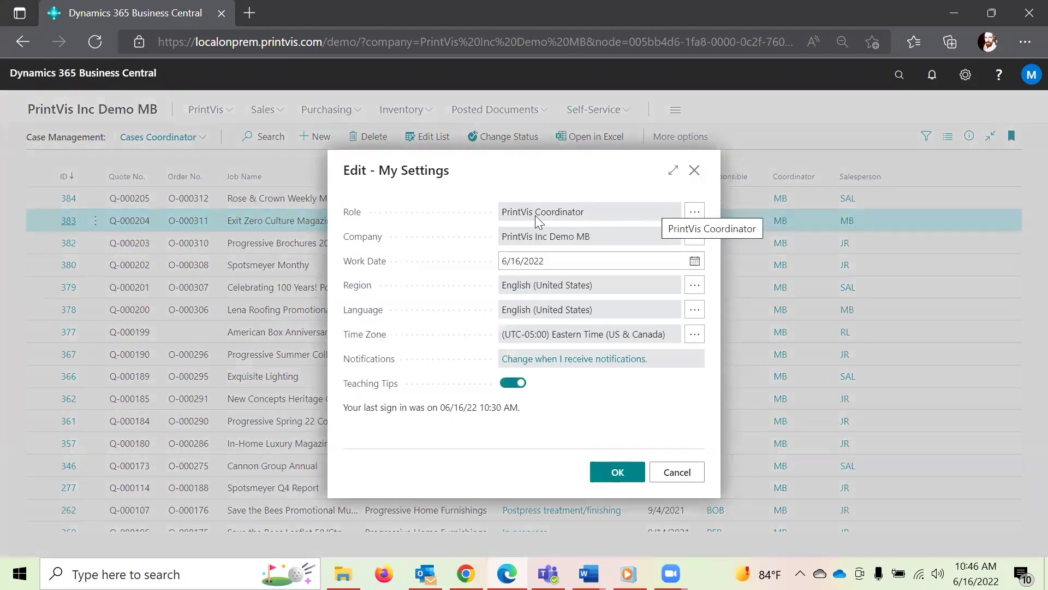
{"action": "left_click", "coordinate": [693, 213]}
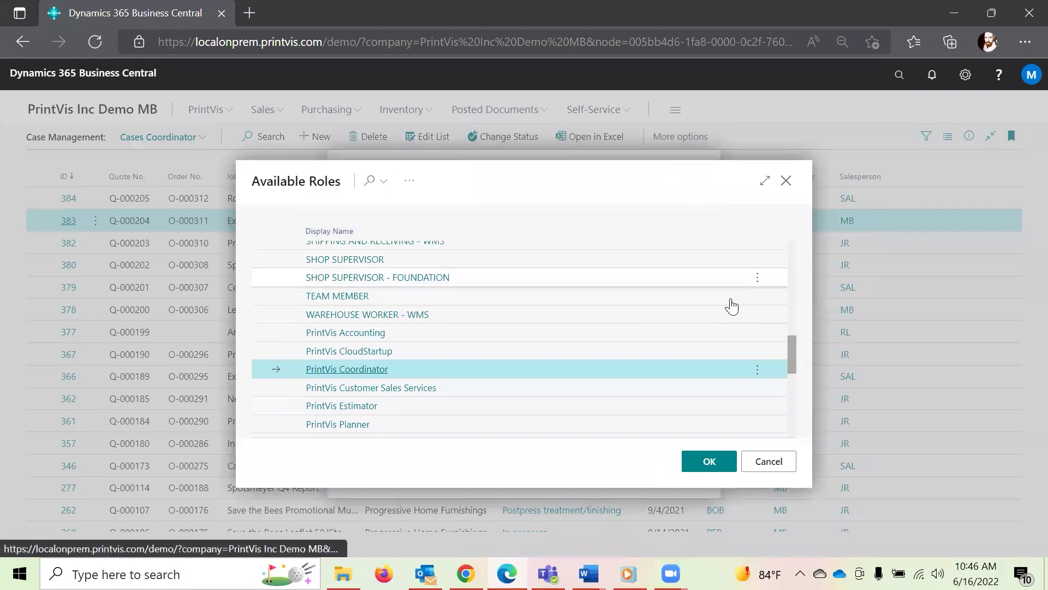
{"action": "left_click_drag", "start_coordinate": [789, 349], "coordinate": [803, 267]}
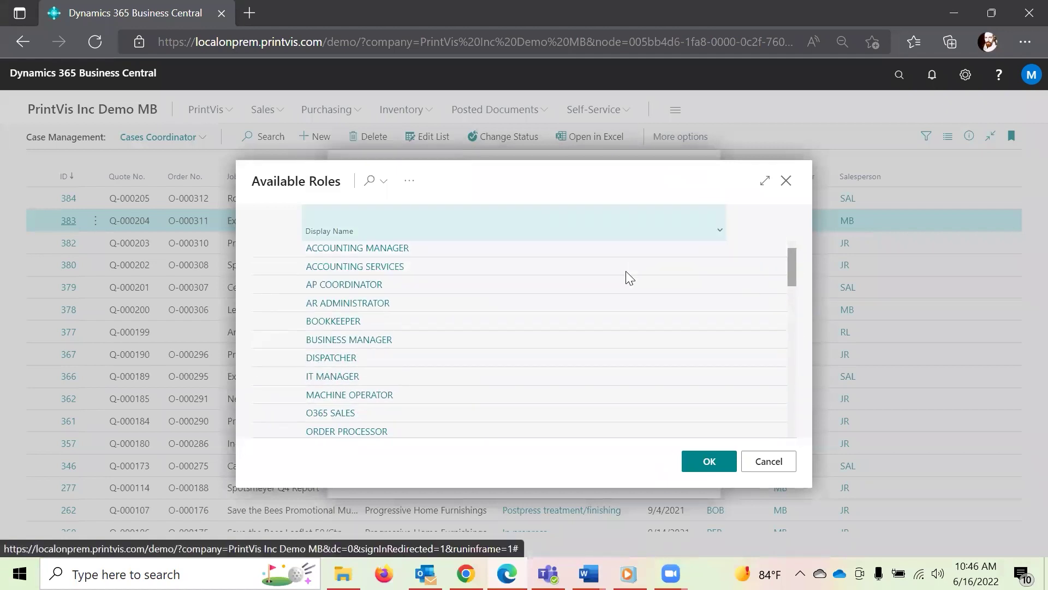
{"action": "scroll", "coordinate": [610, 381], "scroll_direction": "down", "scroll_amount": 8}
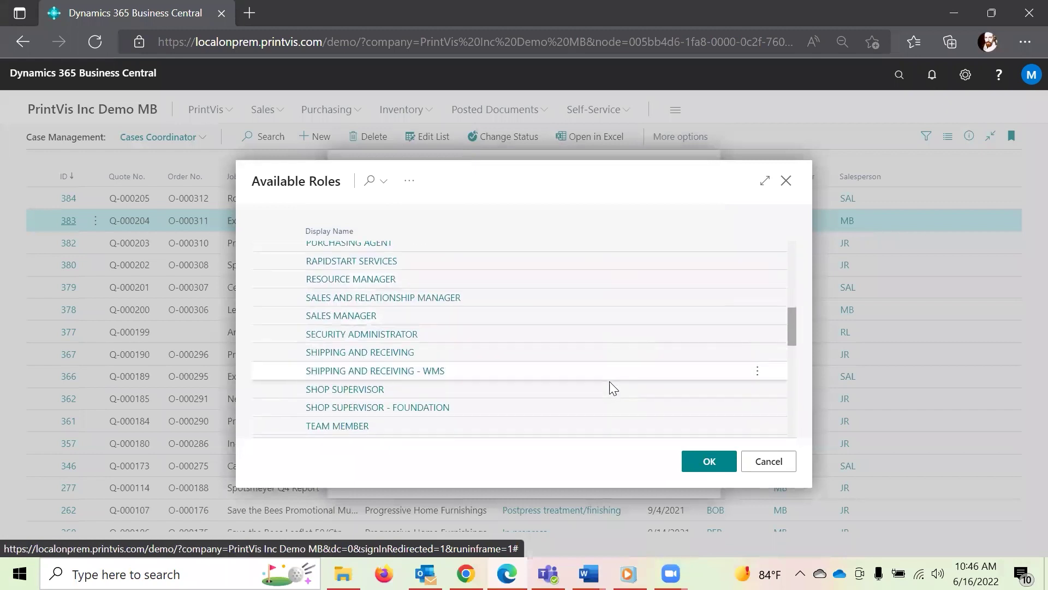
{"action": "scroll", "coordinate": [610, 376], "scroll_direction": "down", "scroll_amount": 3}
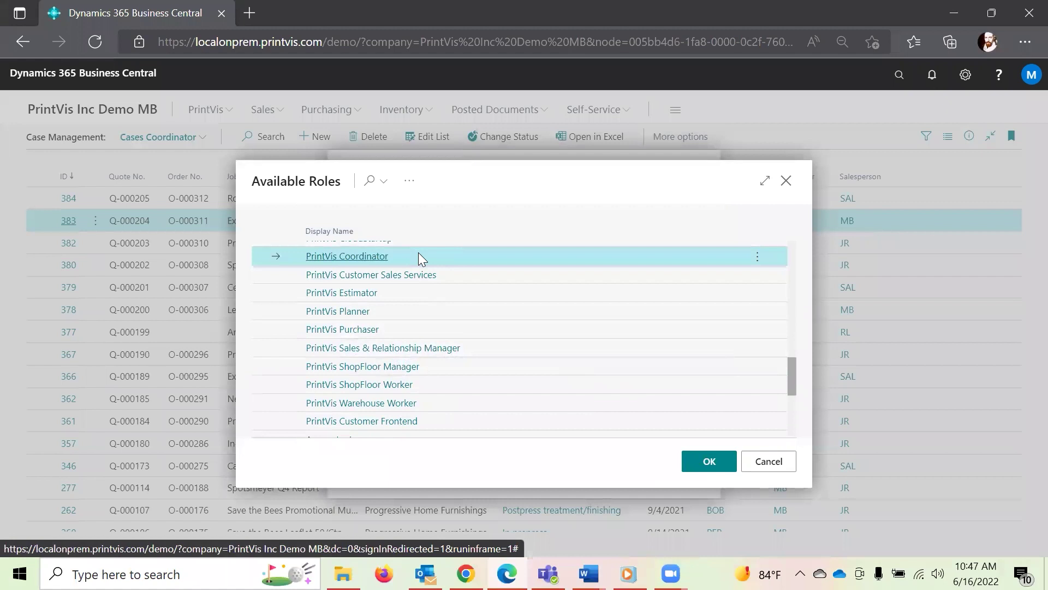
{"action": "left_click", "coordinate": [405, 384]}
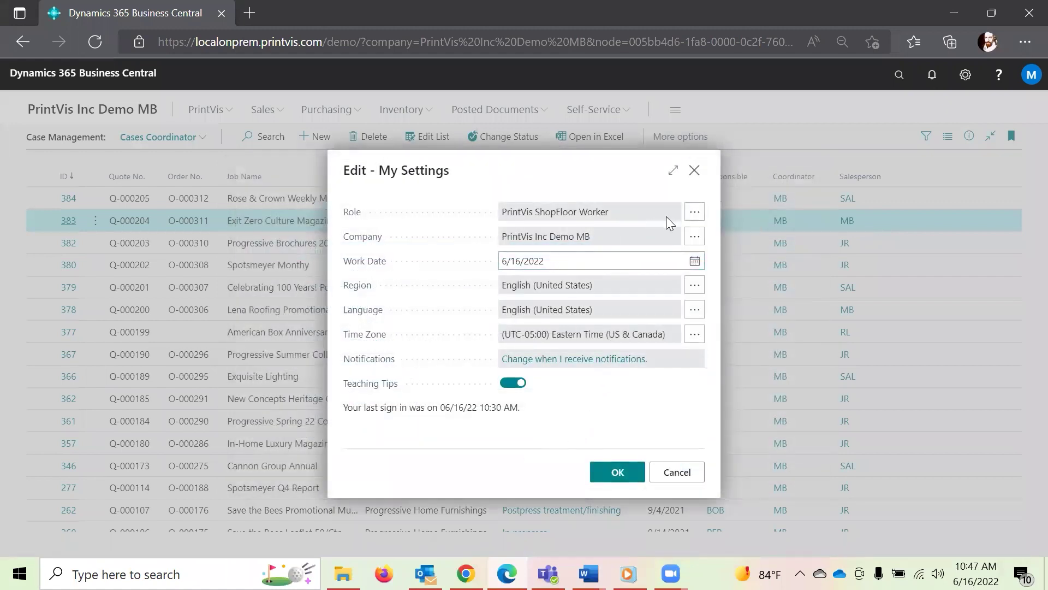
{"action": "left_click", "coordinate": [609, 482]}
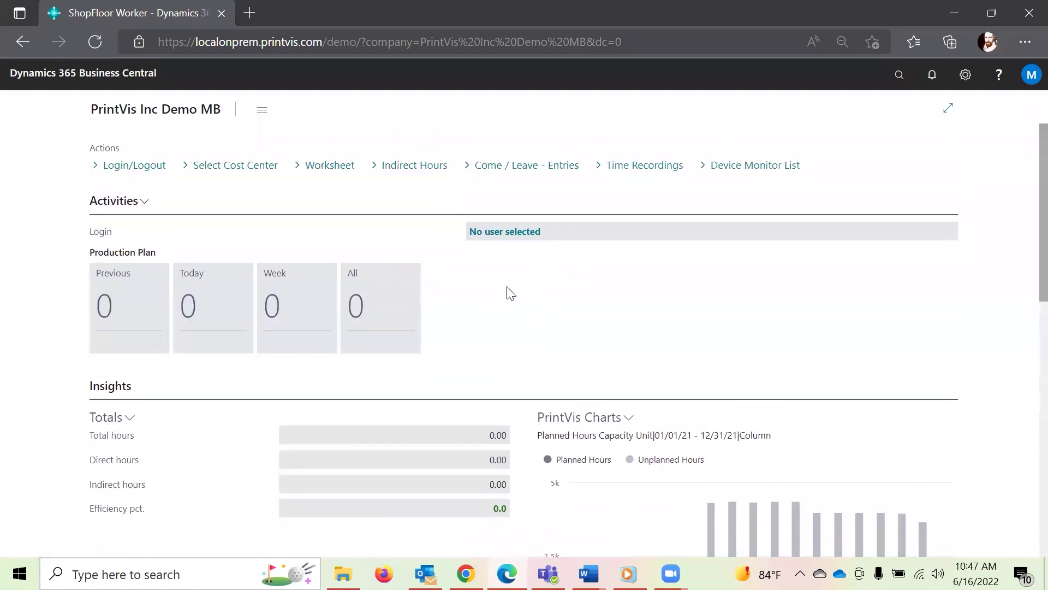
- Select the KBA Rapida 105 cost center and switch the shop floor login to the worker logged in since 9/3/2021
{"action": "left_click", "coordinate": [240, 166]}
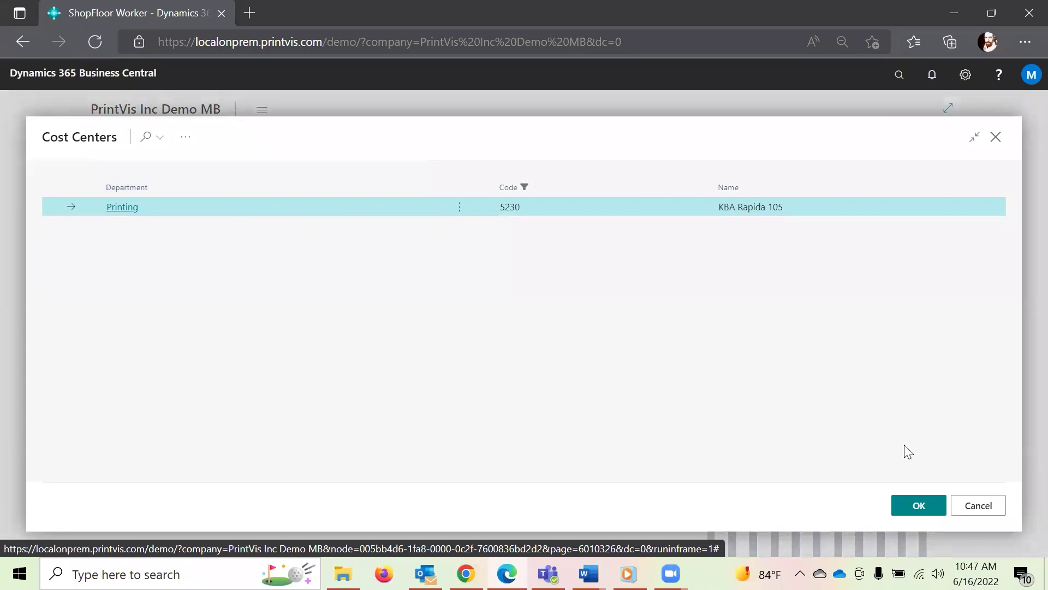
{"action": "left_click", "coordinate": [918, 502]}
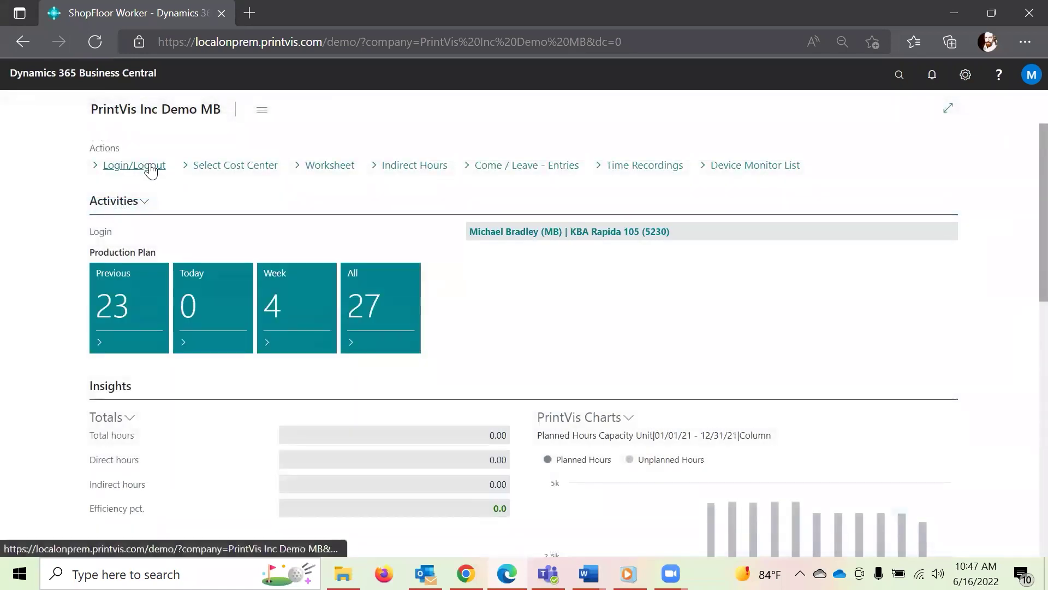
{"action": "left_click", "coordinate": [158, 170]}
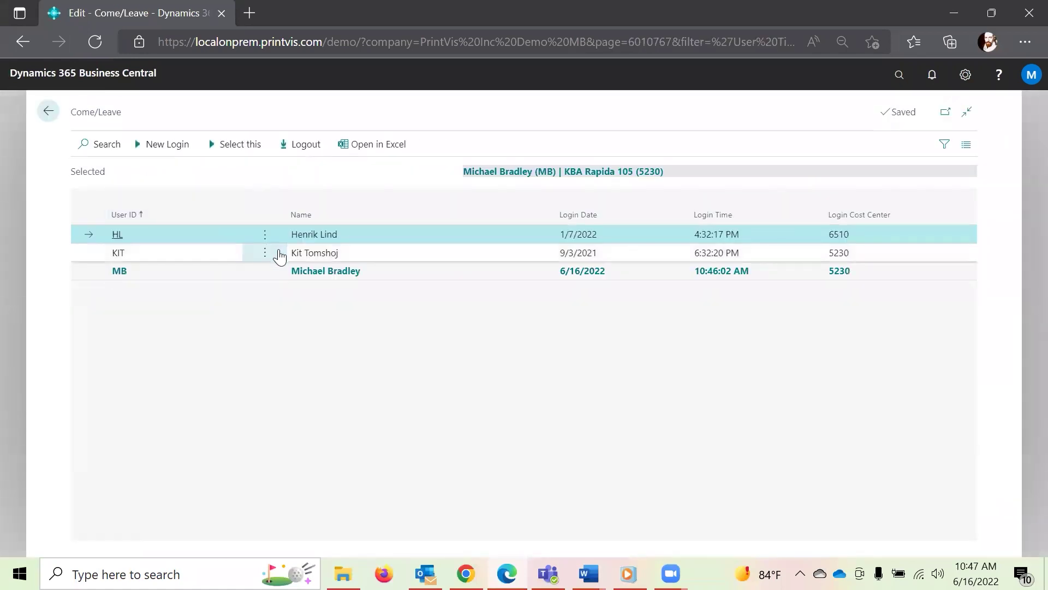
{"action": "left_click", "coordinate": [333, 254]}
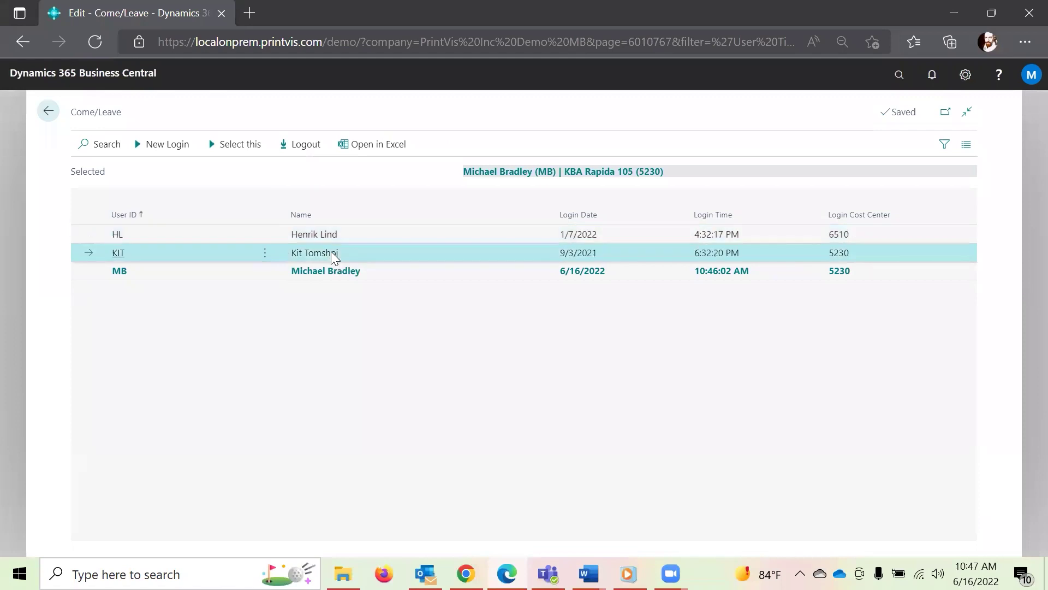
{"action": "left_click", "coordinate": [253, 145]}
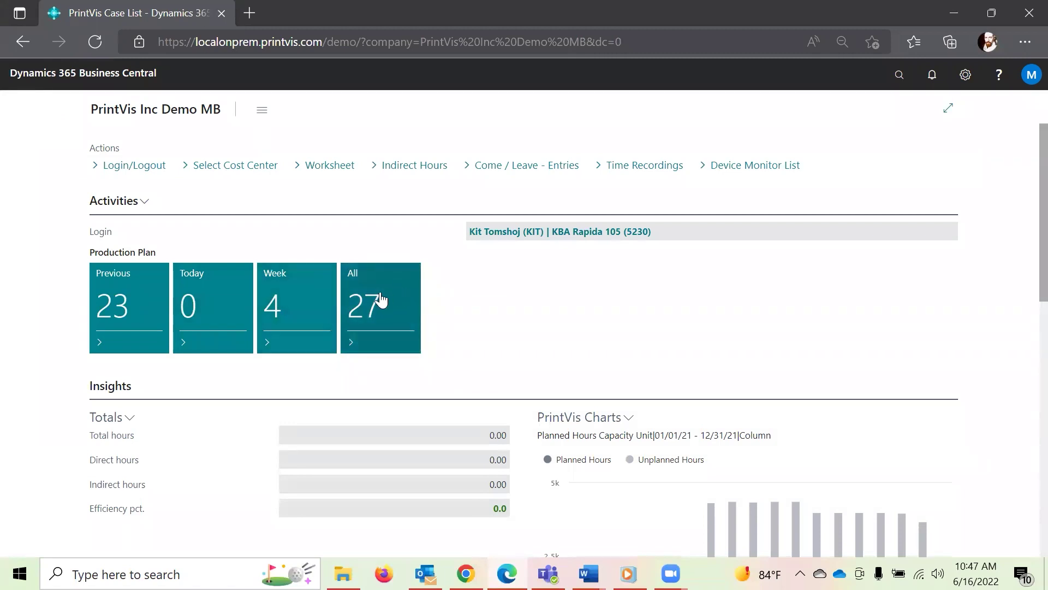
- Look over the shop floor worker's dashboard and review the worker's PrintVis Time Recordings
{"action": "scroll", "coordinate": [543, 274], "scroll_direction": "down", "scroll_amount": 5}
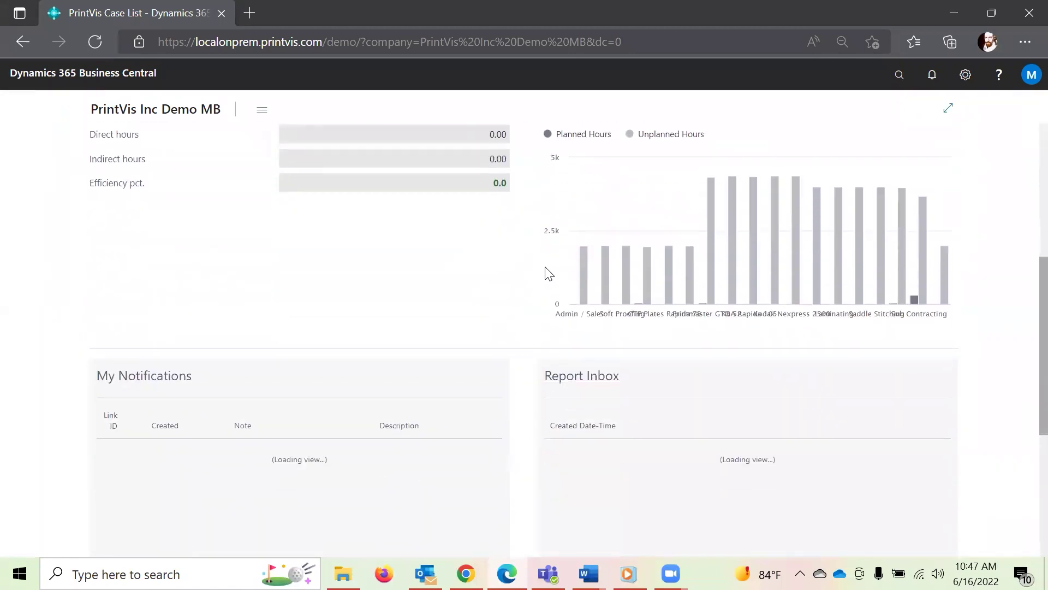
{"action": "scroll", "coordinate": [513, 301], "scroll_direction": "up", "scroll_amount": 5}
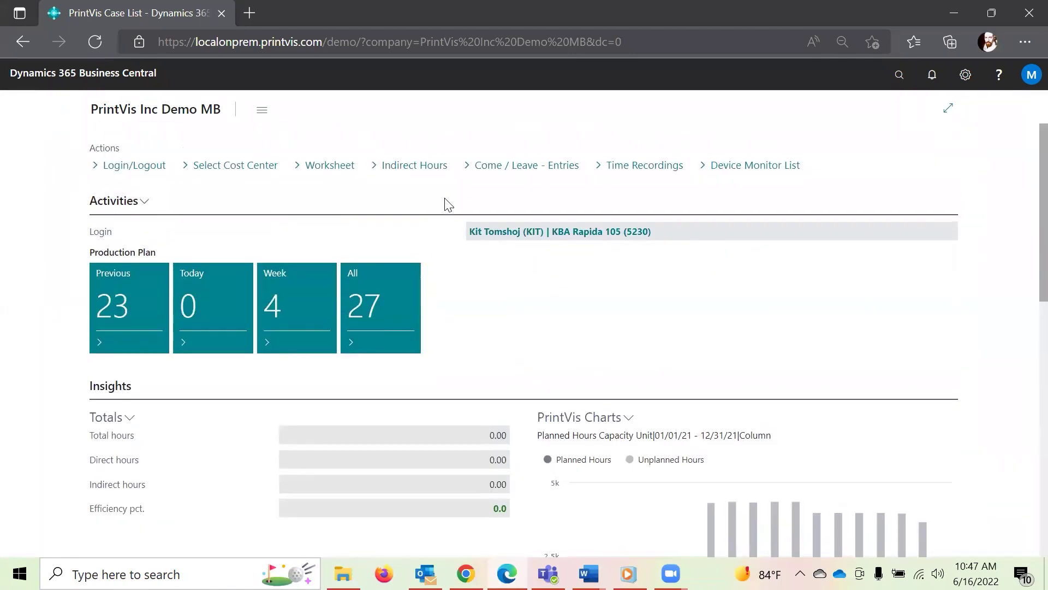
{"action": "left_click", "coordinate": [645, 166]}
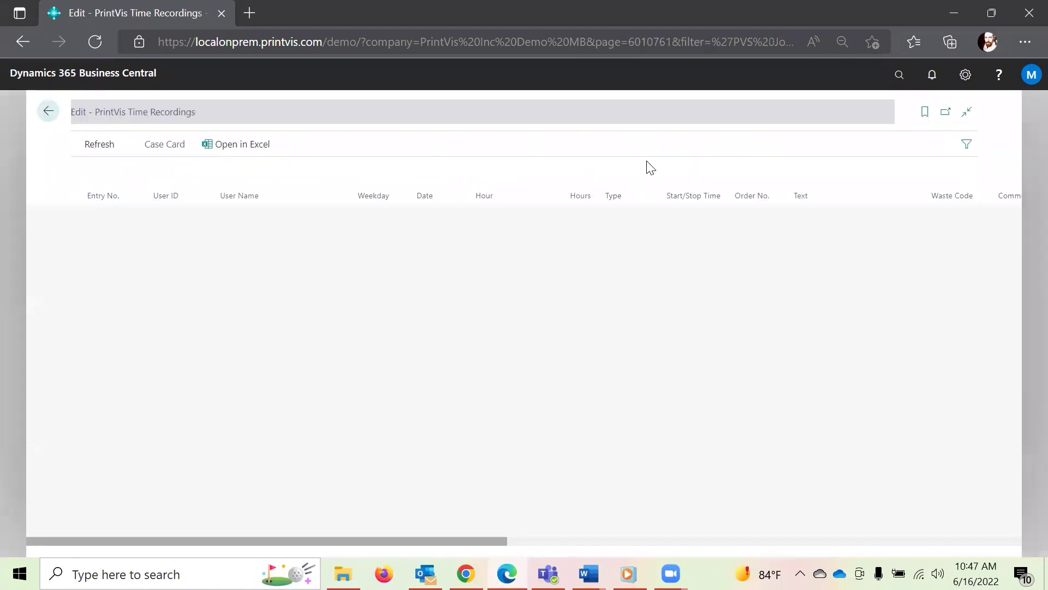
{"action": "left_click_drag", "start_coordinate": [455, 538], "coordinate": [351, 529]}
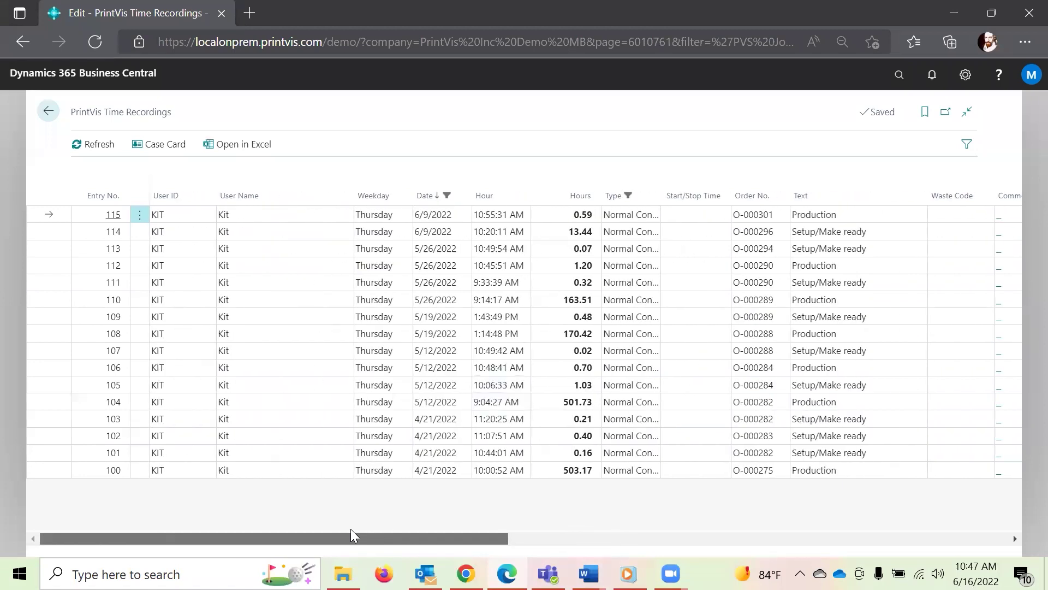
{"action": "left_click", "coordinate": [48, 111]}
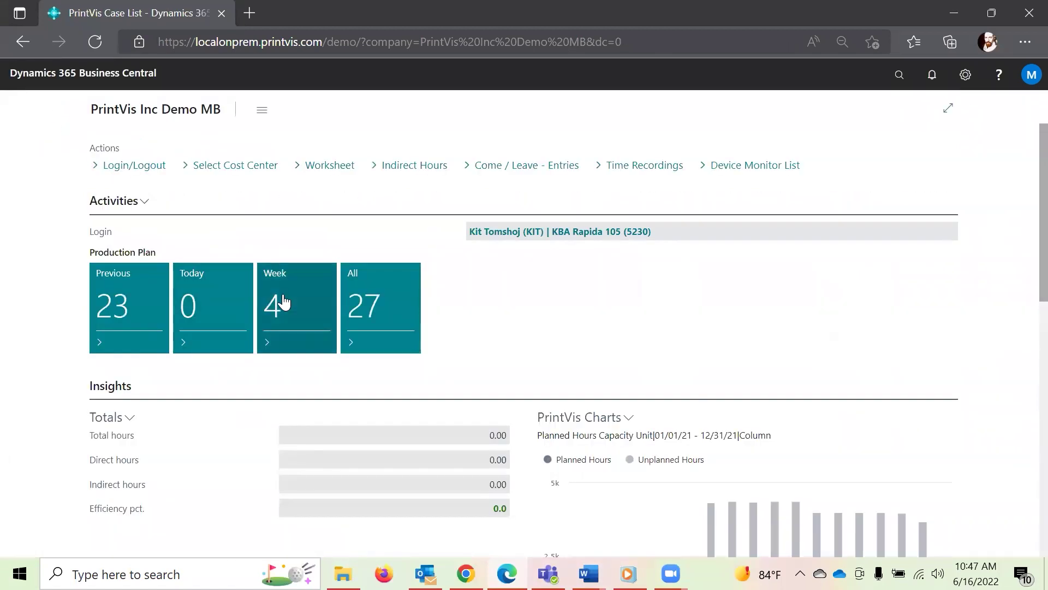
- Open this week's production plan and start Setup/Make ready on the Progressive Brochures 2022 job with quantity 16,000
{"action": "left_click", "coordinate": [288, 302]}
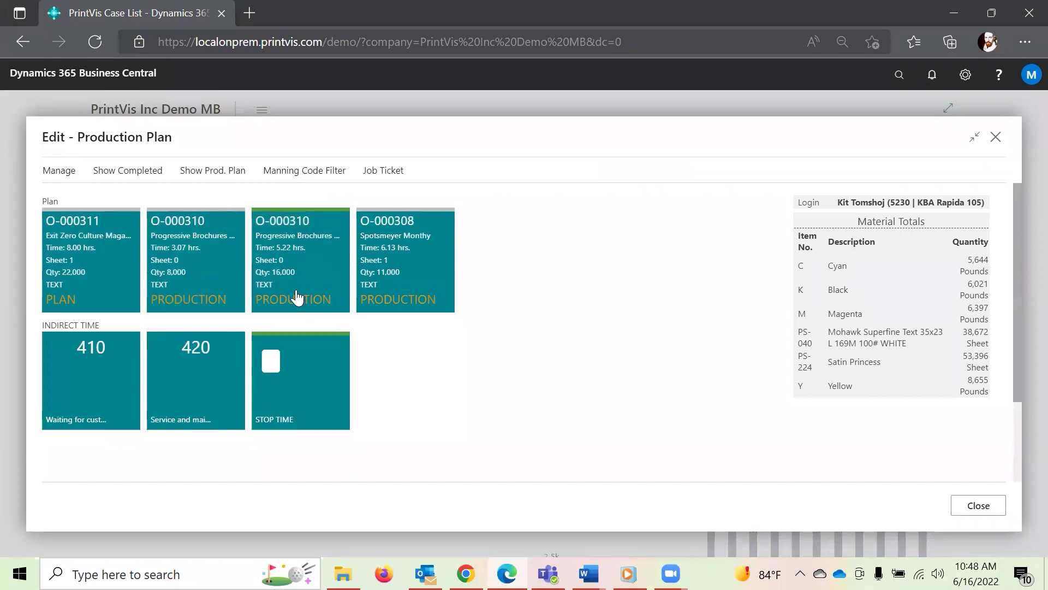
{"action": "left_click", "coordinate": [302, 272]}
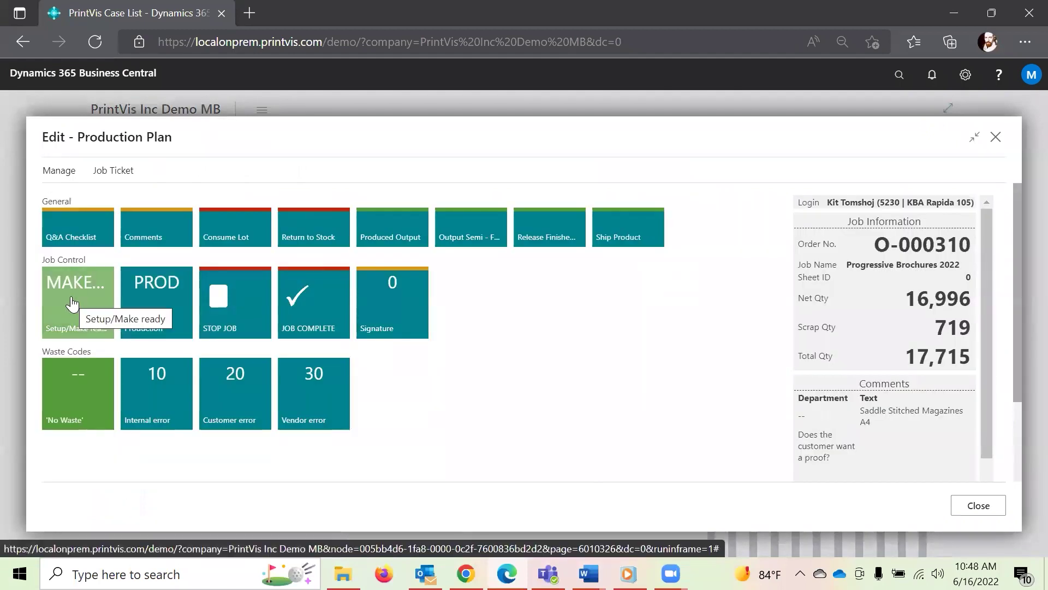
{"action": "left_click", "coordinate": [76, 304]}
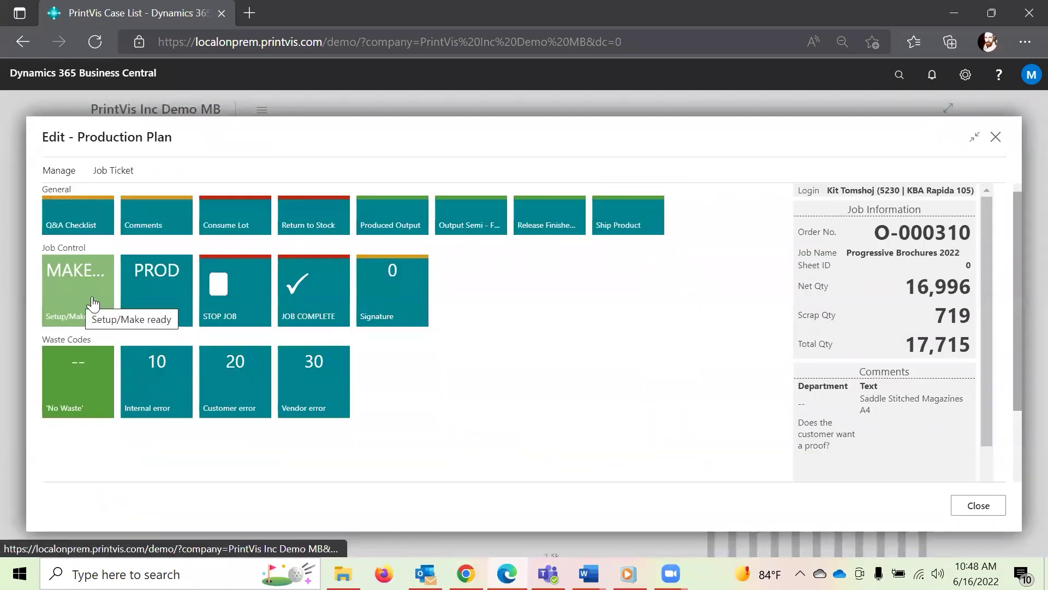
- Switch the Progressive Brochures 2022 job to Production and log waste code 10, Internal error, with the comment "Machine maintenance"
{"action": "left_click", "coordinate": [157, 290]}
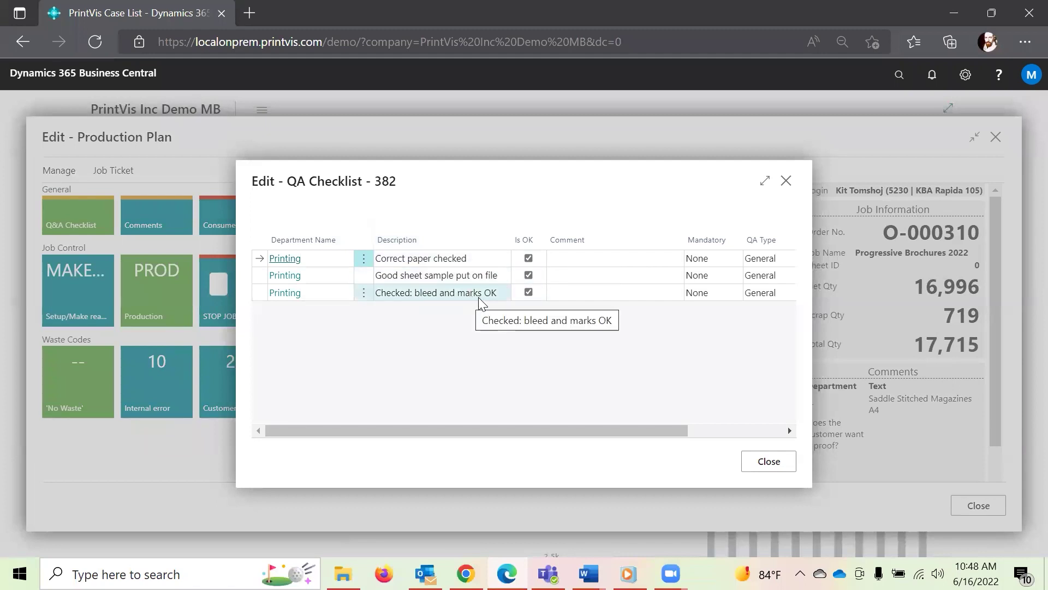
{"action": "left_click", "coordinate": [767, 463]}
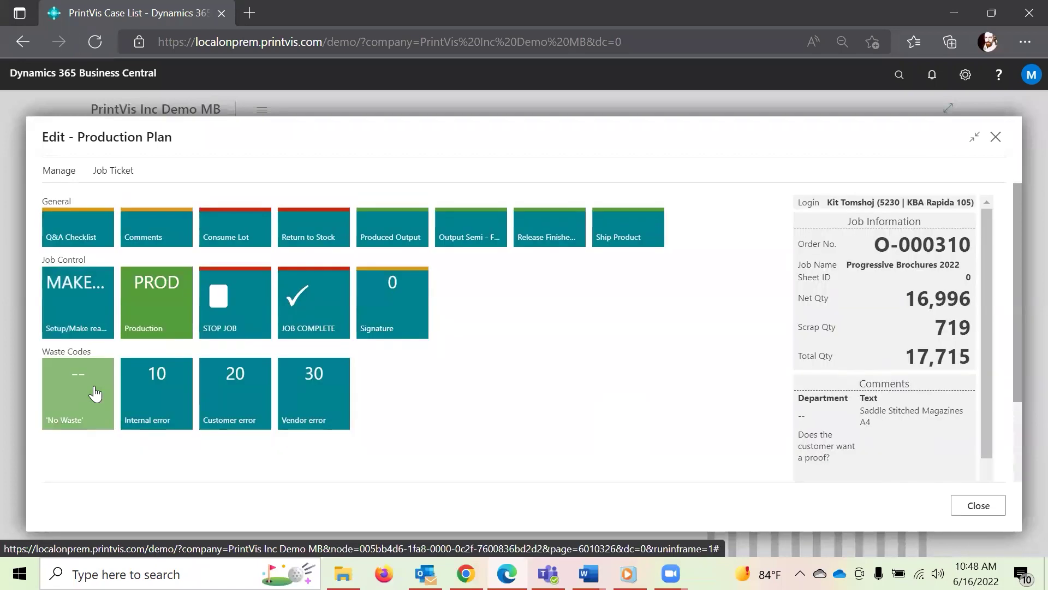
{"action": "left_click", "coordinate": [140, 399]}
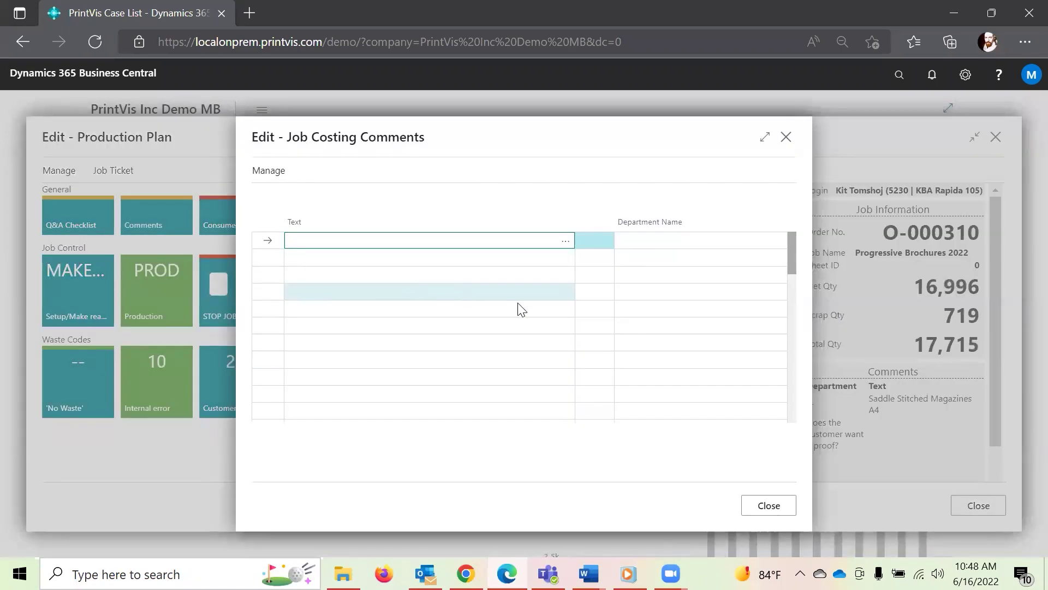
{"action": "type", "text": "Machine maintenance"}
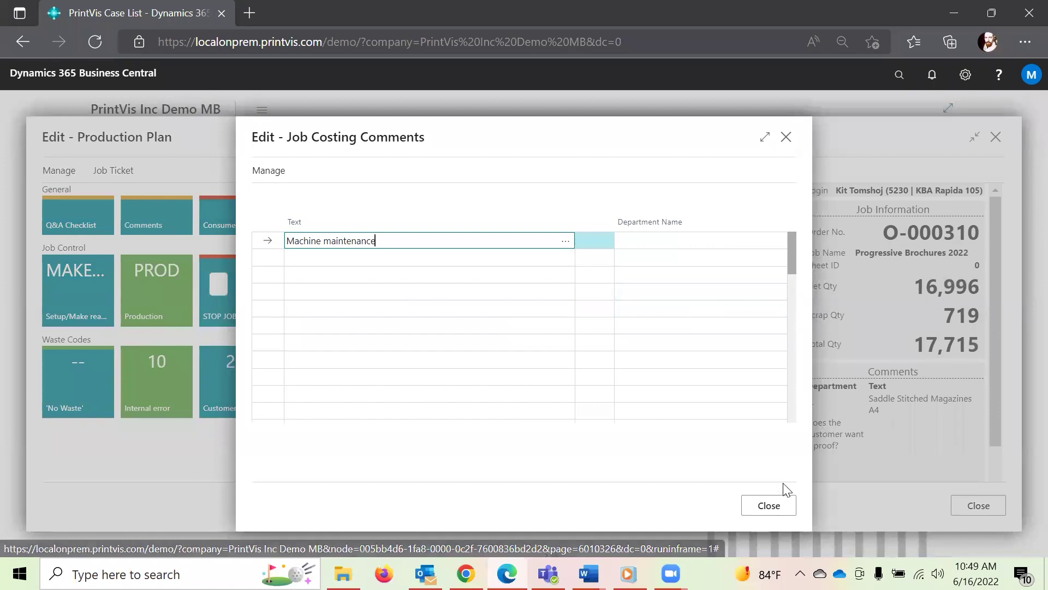
{"action": "left_click", "coordinate": [770, 505]}
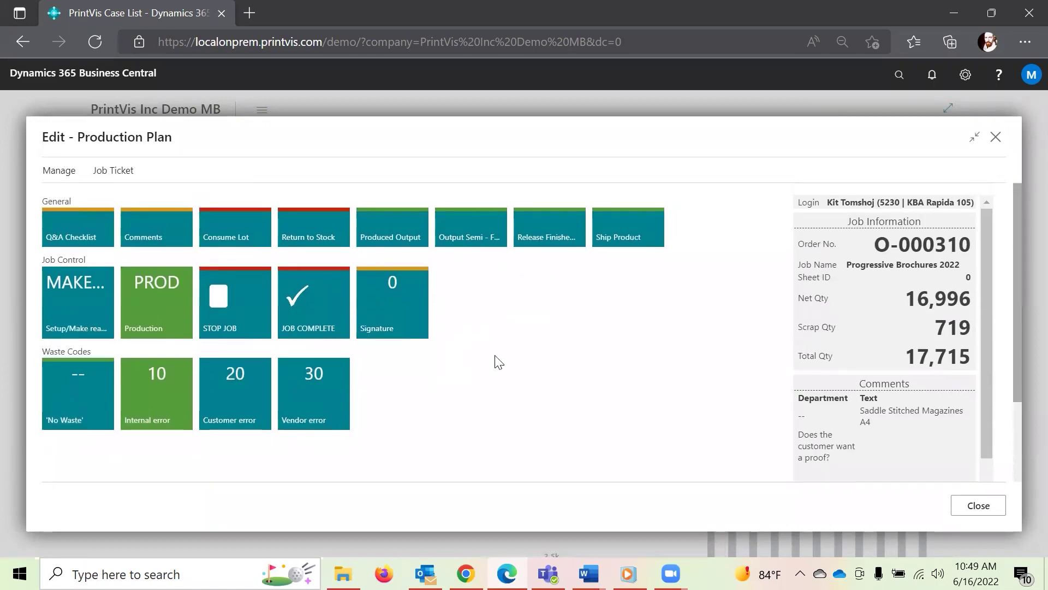
{"action": "left_click", "coordinate": [972, 507]}
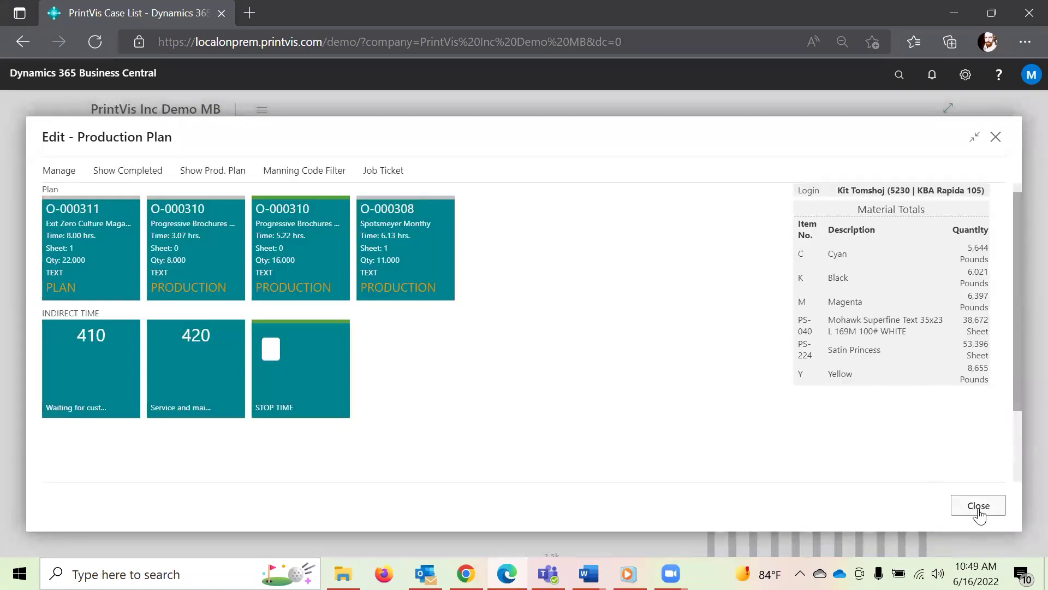
{"action": "left_click", "coordinate": [978, 508]}
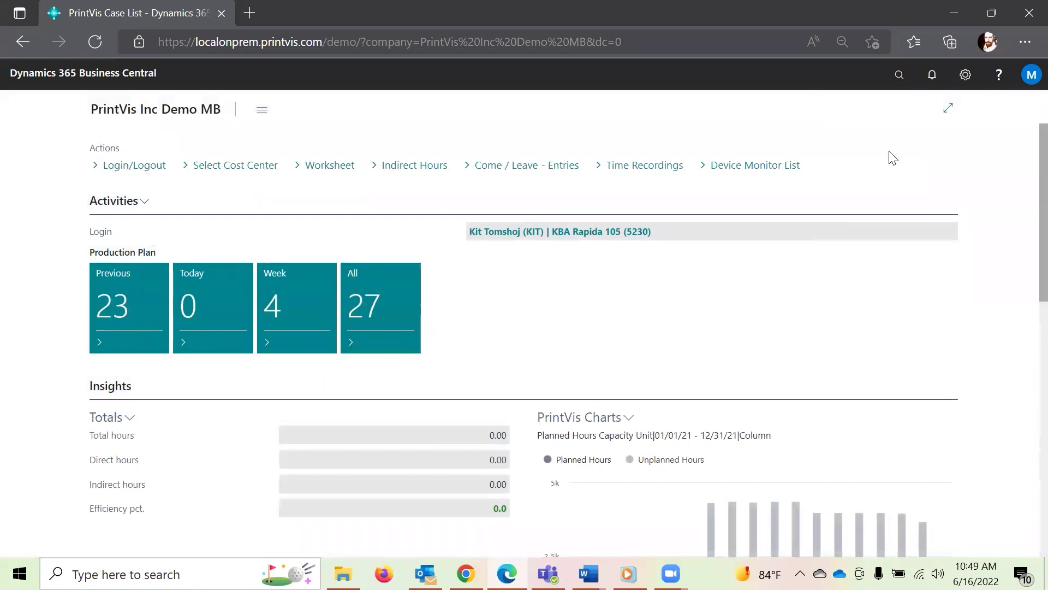
- Change the role in My Settings to PrintVis Coordinator
{"action": "left_click", "coordinate": [964, 76]}
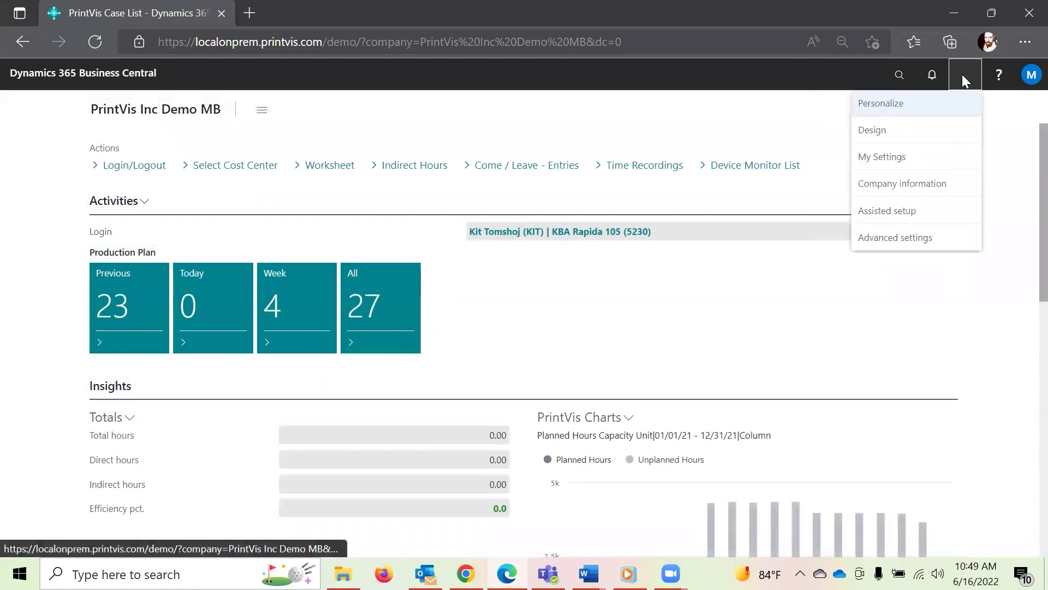
{"action": "left_click", "coordinate": [911, 160]}
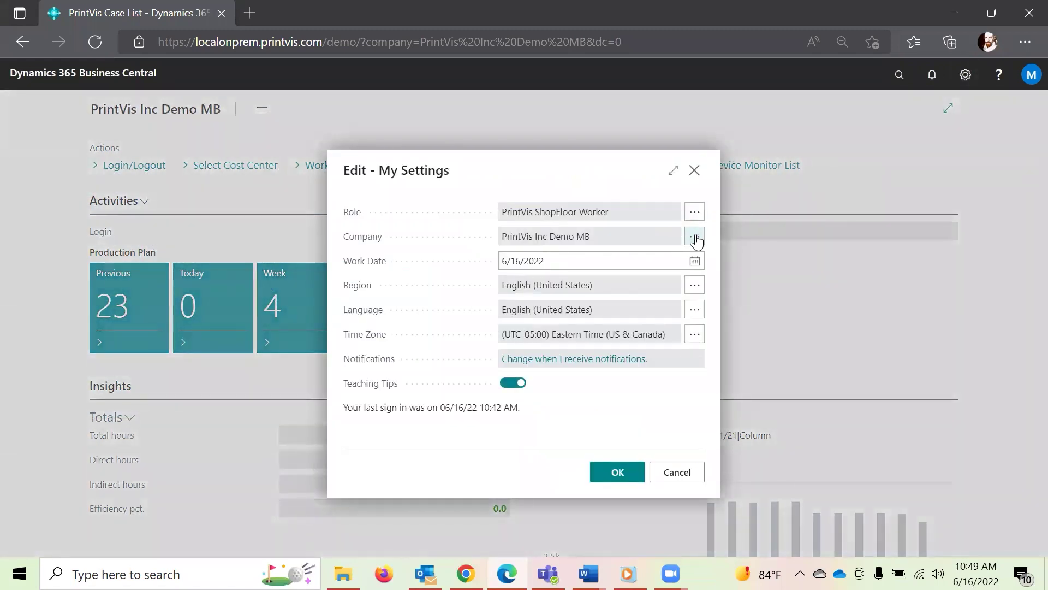
{"action": "left_click", "coordinate": [695, 212]}
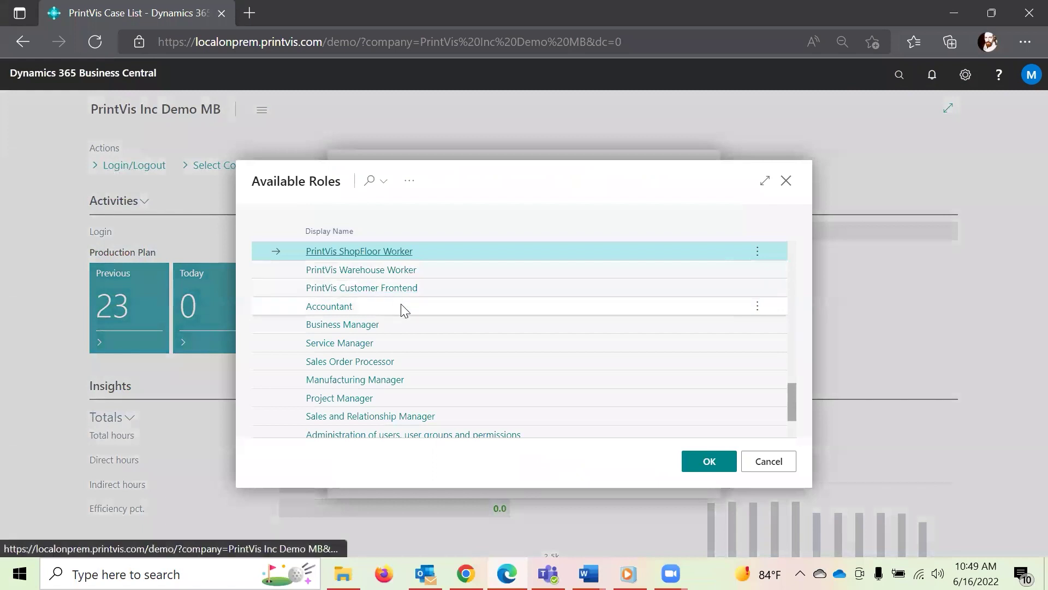
{"action": "scroll", "coordinate": [401, 305], "scroll_direction": "down", "scroll_amount": 3}
{"action": "scroll", "coordinate": [404, 311], "scroll_direction": "down", "scroll_amount": 5}
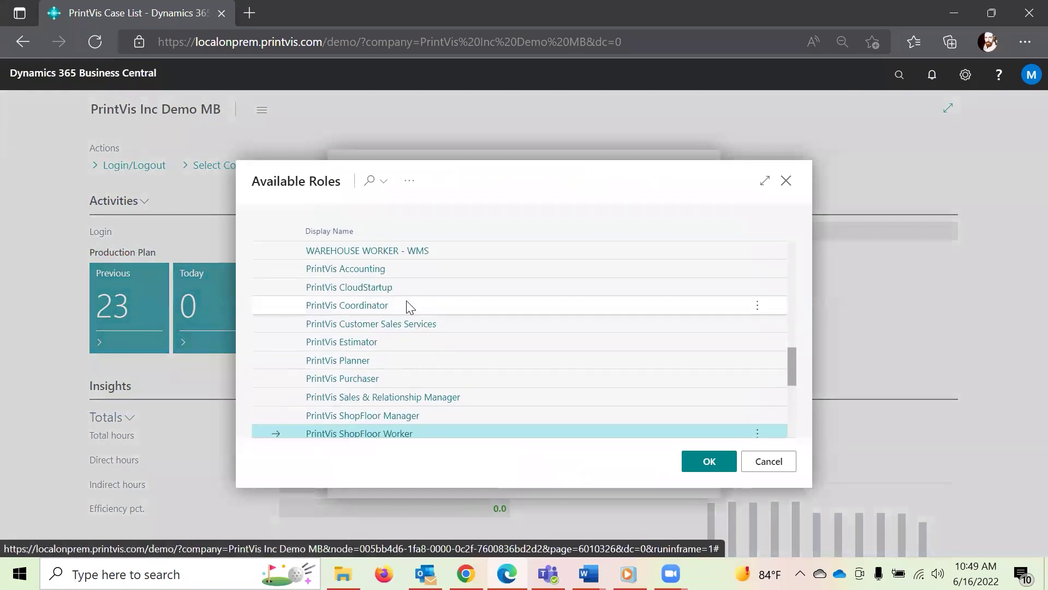
{"action": "left_click", "coordinate": [406, 303]}
{"action": "left_click", "coordinate": [704, 462]}
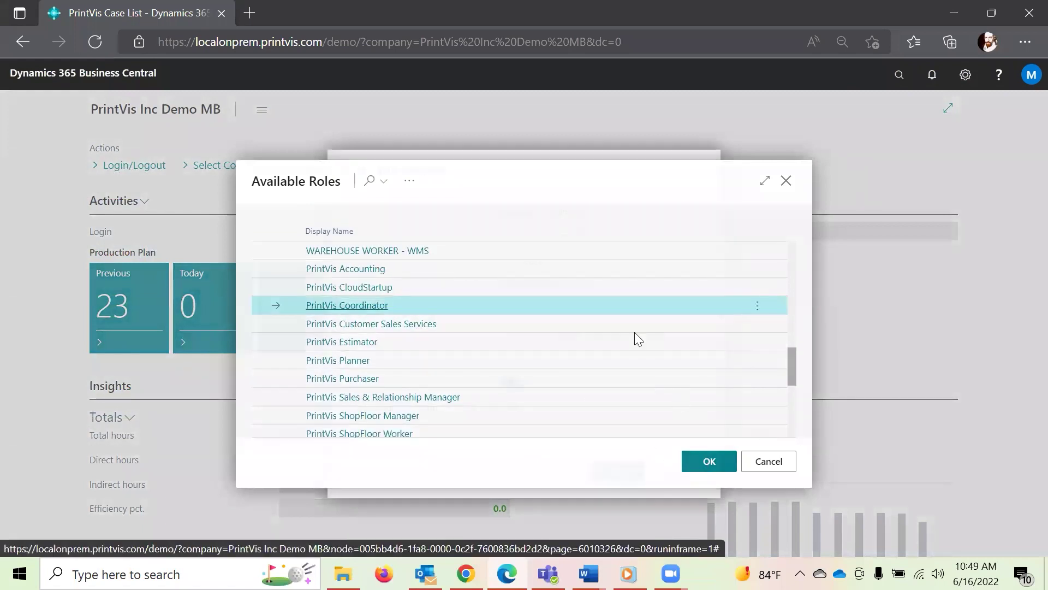
{"action": "left_click", "coordinate": [620, 478]}
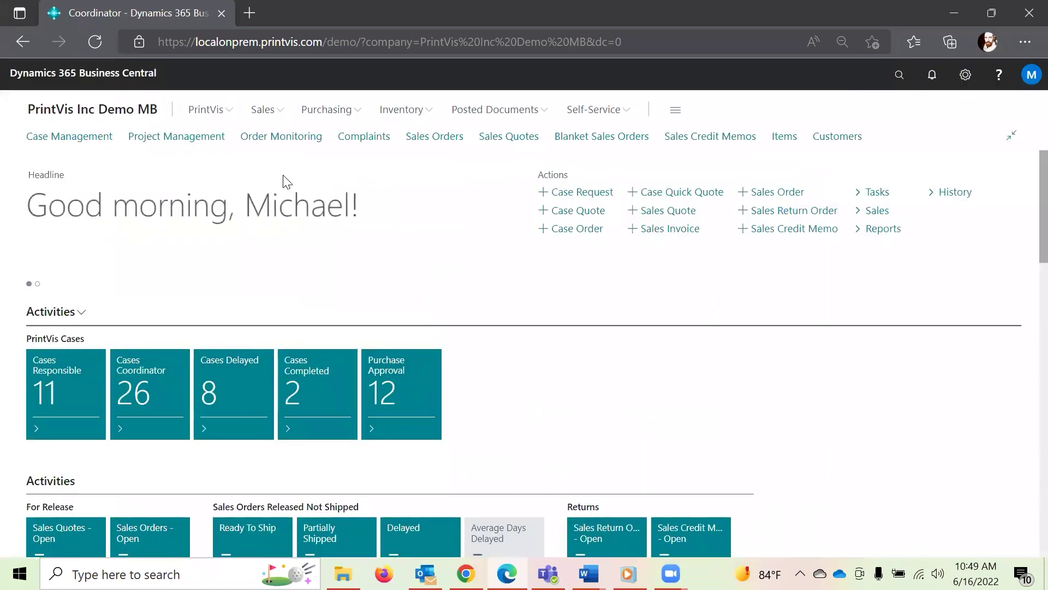
{"action": "left_click", "coordinate": [141, 389]}
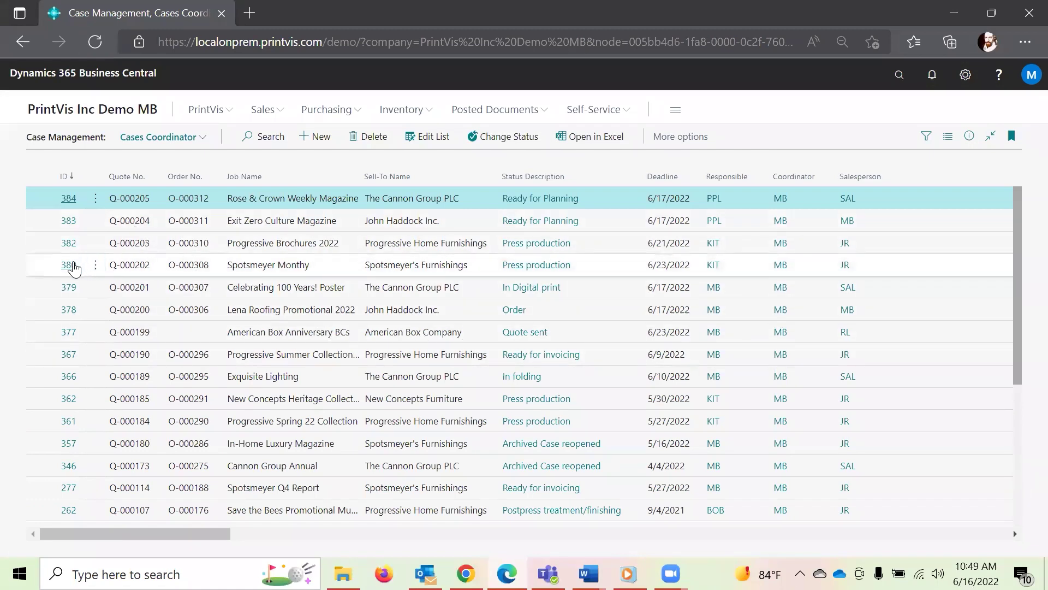
{"action": "left_click", "coordinate": [72, 268]}
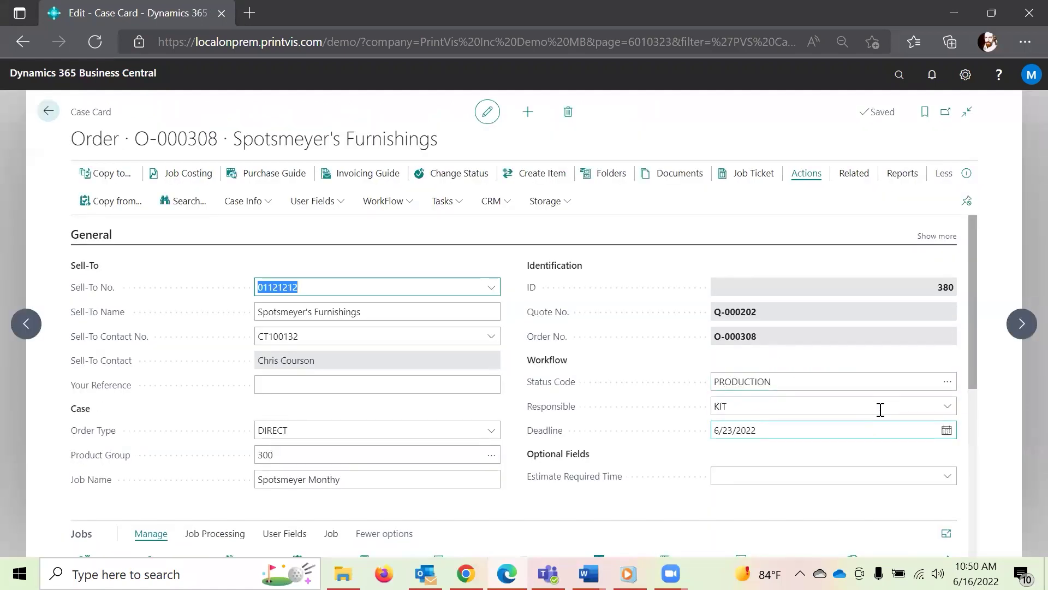
{"action": "left_click", "coordinate": [947, 385]}
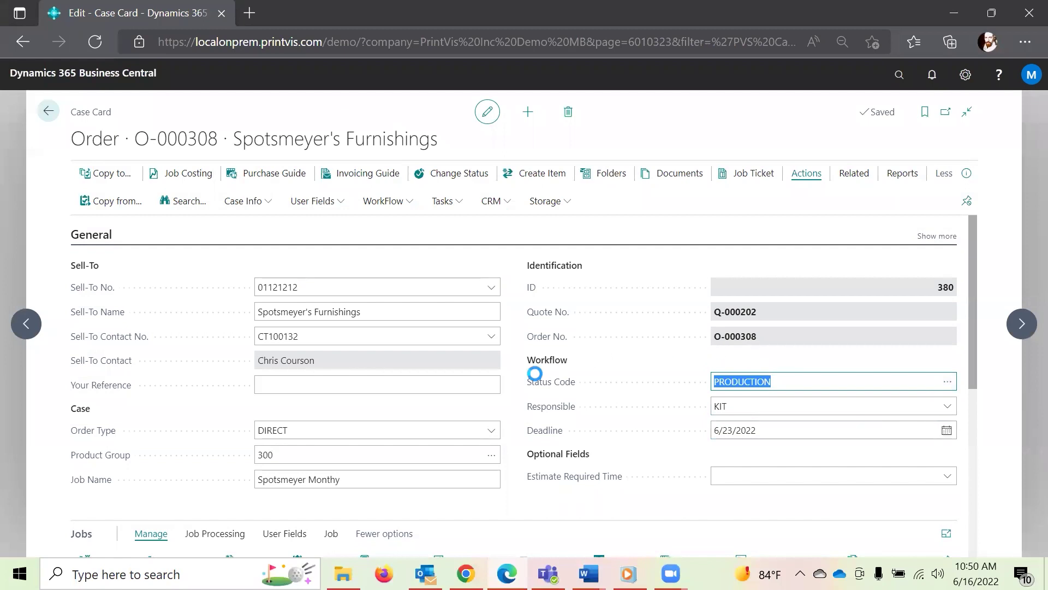
{"action": "scroll", "coordinate": [472, 441], "scroll_direction": "down", "scroll_amount": 3}
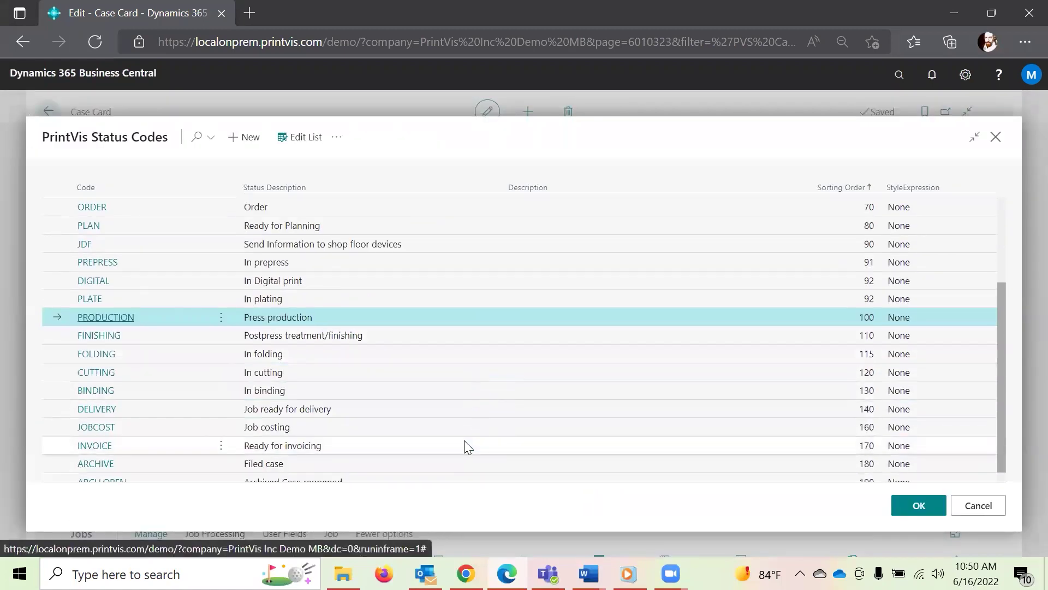
{"action": "left_click", "coordinate": [463, 445]}
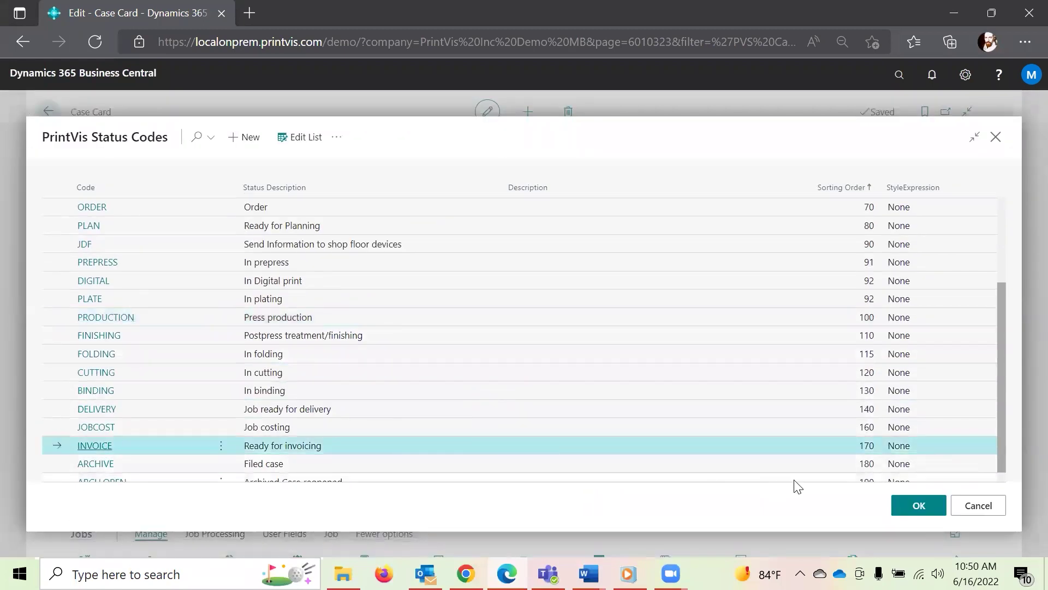
{"action": "left_click", "coordinate": [920, 505]}
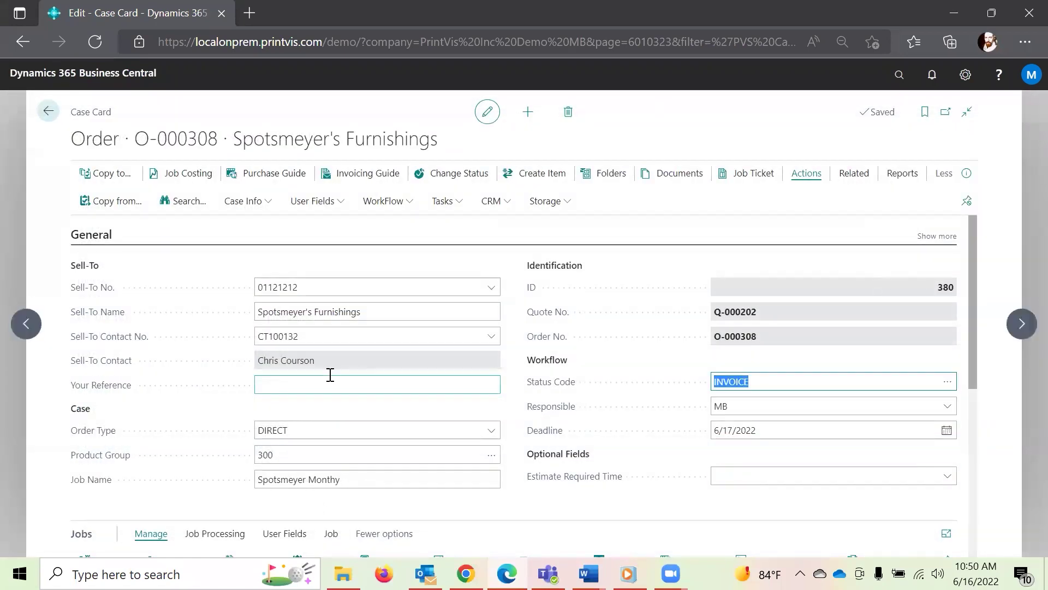
- Create a new sales invoice for the case and generate its lines from the STD invoice template
{"action": "left_click", "coordinate": [348, 177]}
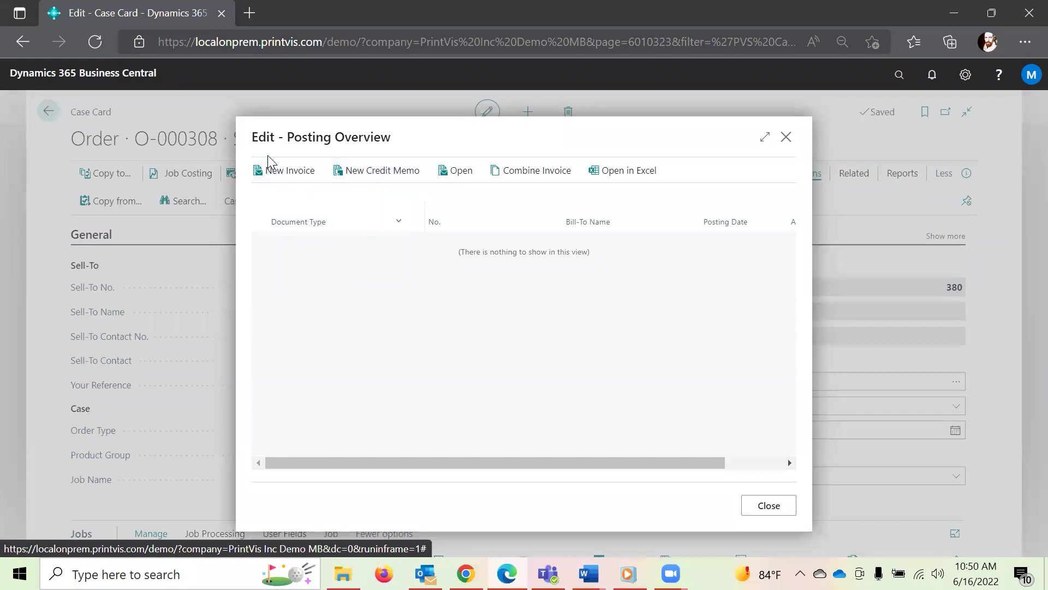
{"action": "left_click", "coordinate": [271, 174]}
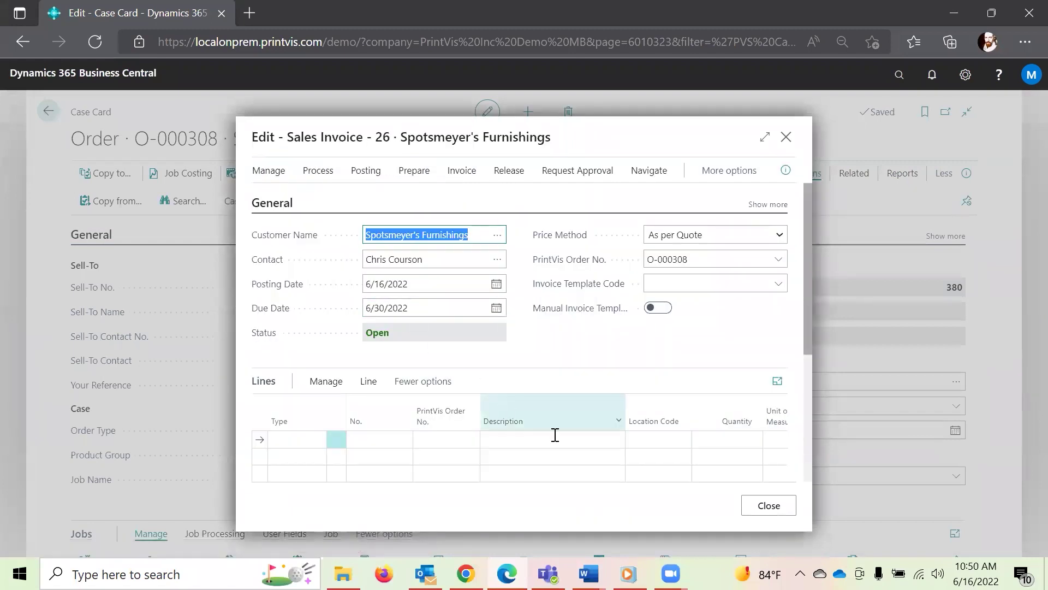
{"action": "left_click", "coordinate": [778, 284]}
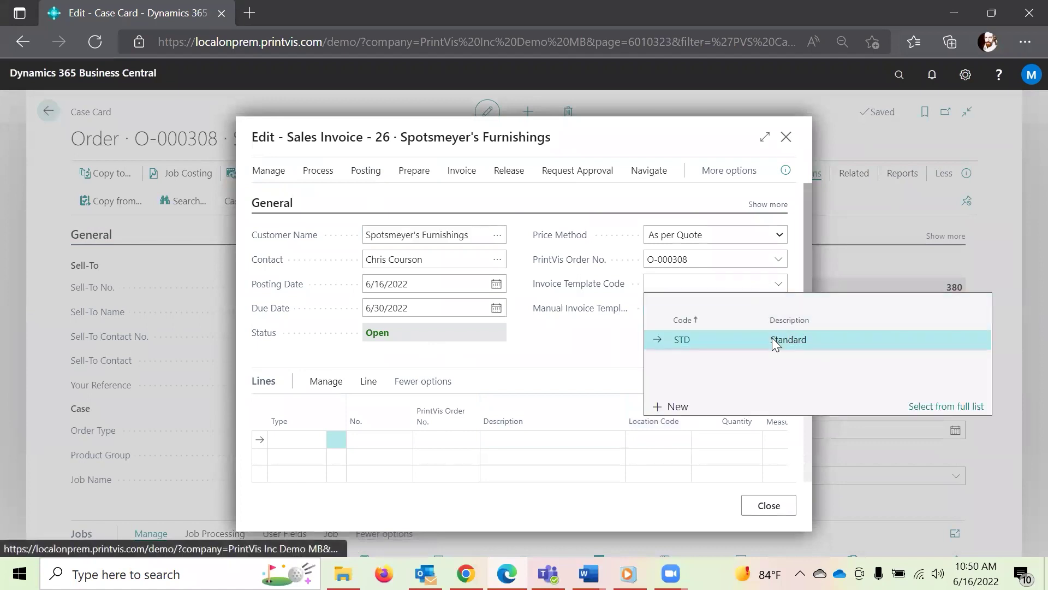
{"action": "left_click", "coordinate": [772, 339]}
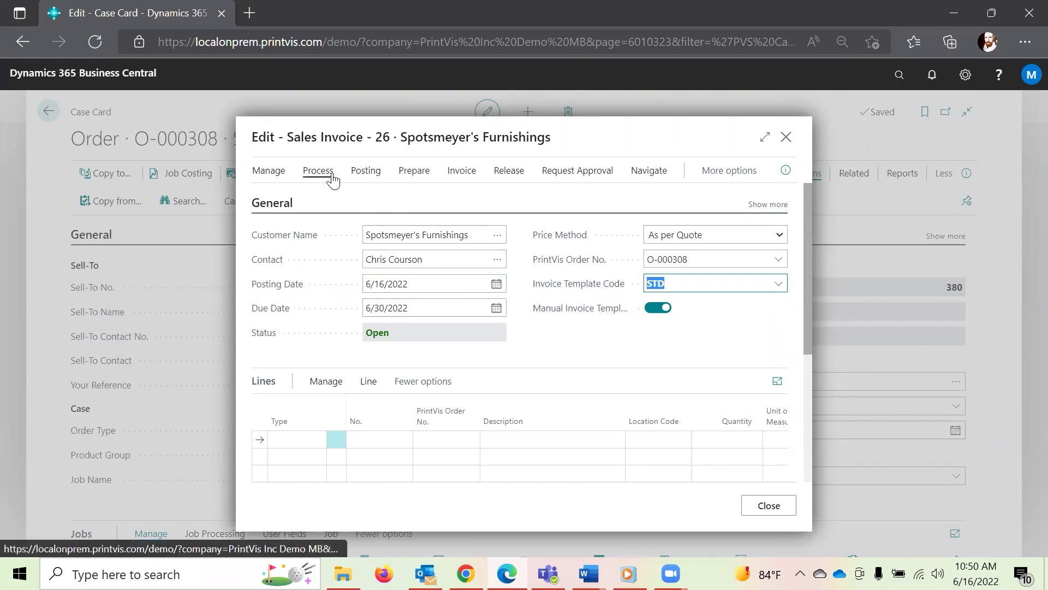
{"action": "left_click", "coordinate": [318, 171]}
{"action": "left_click", "coordinate": [294, 200]}
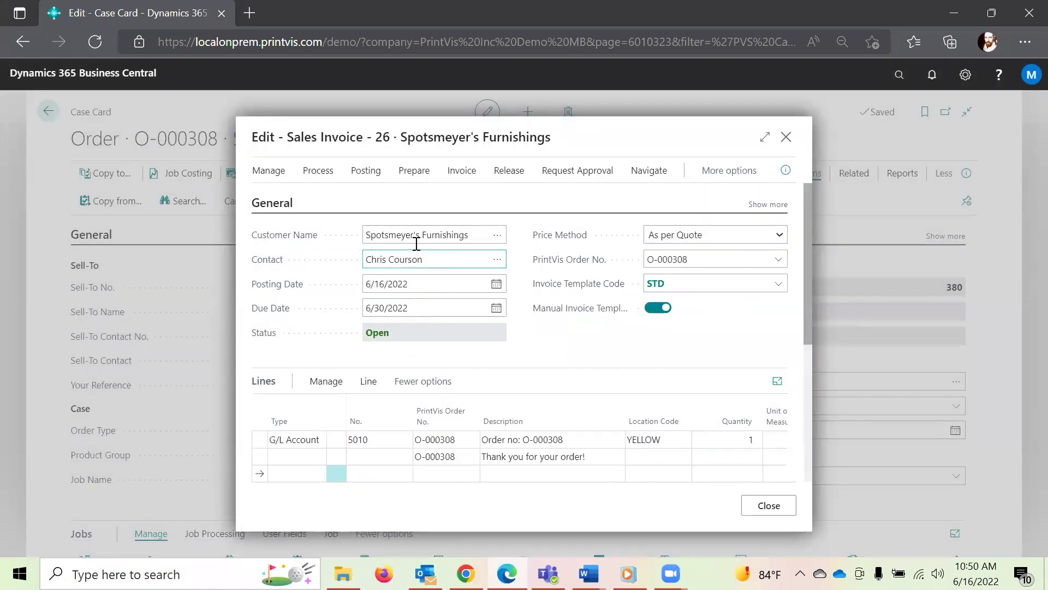
- Post the Spotsmeyer's Furnishings sales invoice and open the posted invoice
{"action": "left_click", "coordinate": [365, 170]}
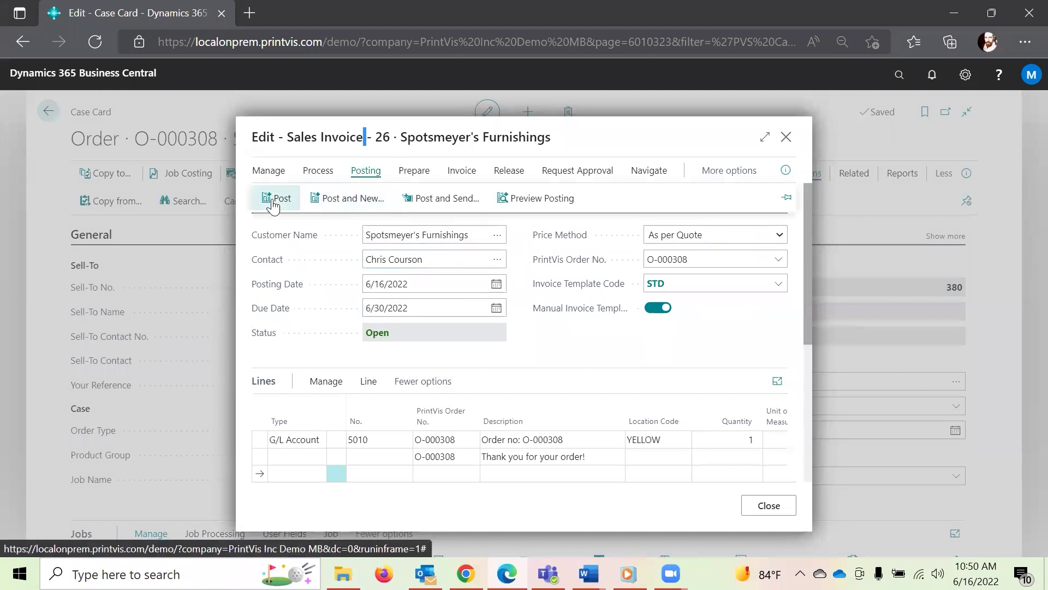
{"action": "left_click", "coordinate": [299, 203]}
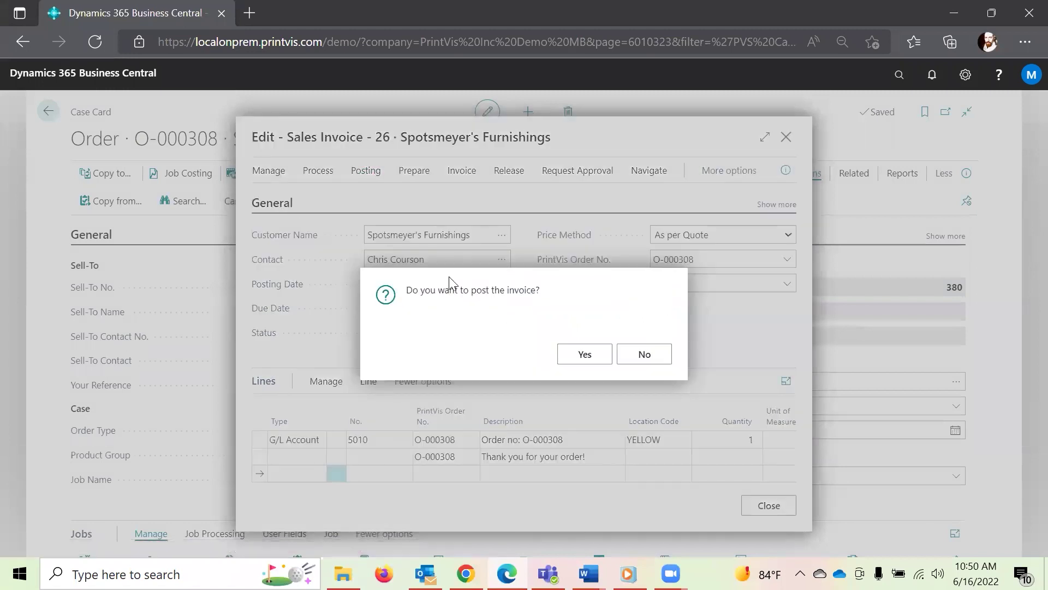
{"action": "left_click", "coordinate": [584, 355]}
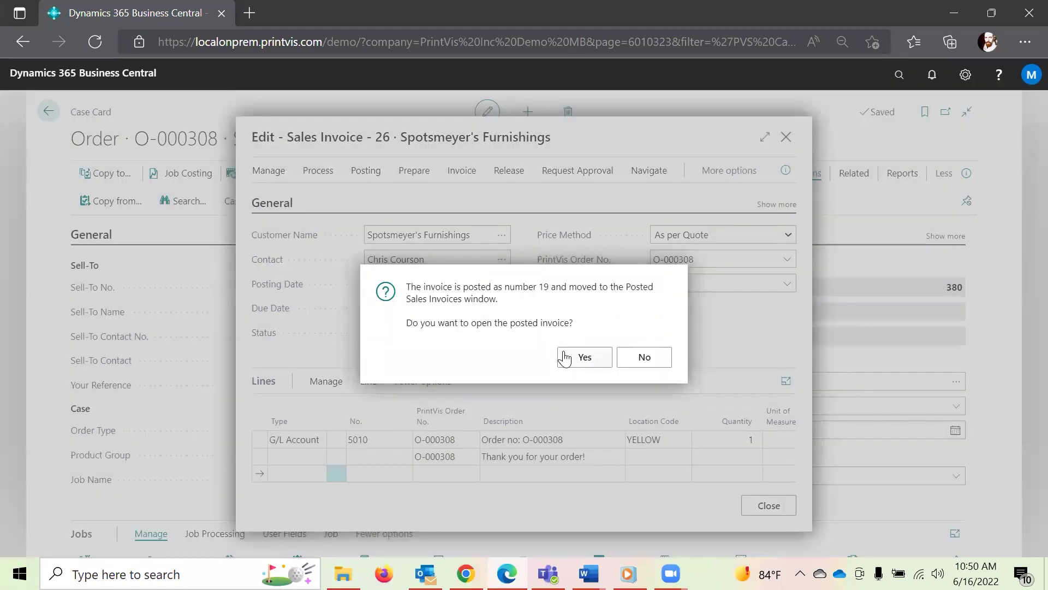
{"action": "left_click", "coordinate": [572, 358]}
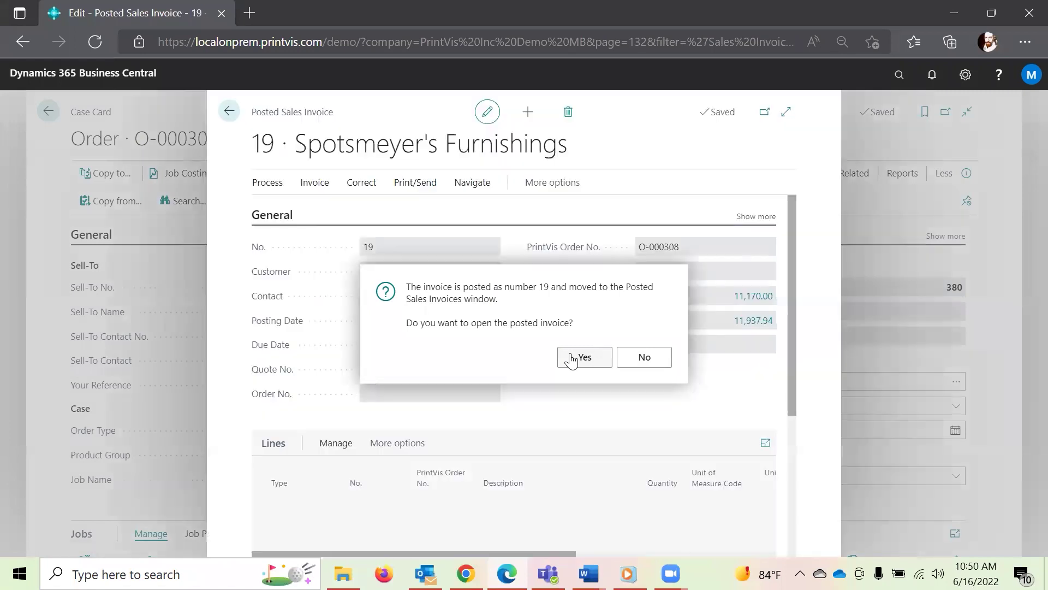
- Review the posted invoice's lines and totals, and its Invoice Details, Shipping and Billing, and Foreign Trade sections
{"action": "scroll", "coordinate": [524, 322], "scroll_direction": "down", "scroll_amount": 3}
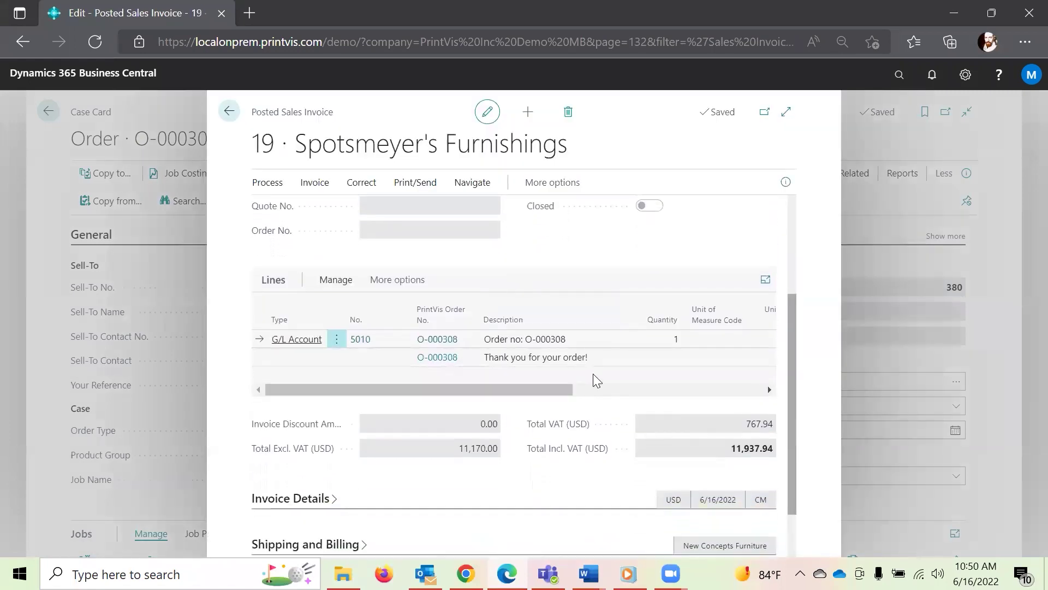
{"action": "scroll", "coordinate": [604, 321], "scroll_direction": "up", "scroll_amount": 3}
{"action": "scroll", "coordinate": [605, 324], "scroll_direction": "down", "scroll_amount": 4}
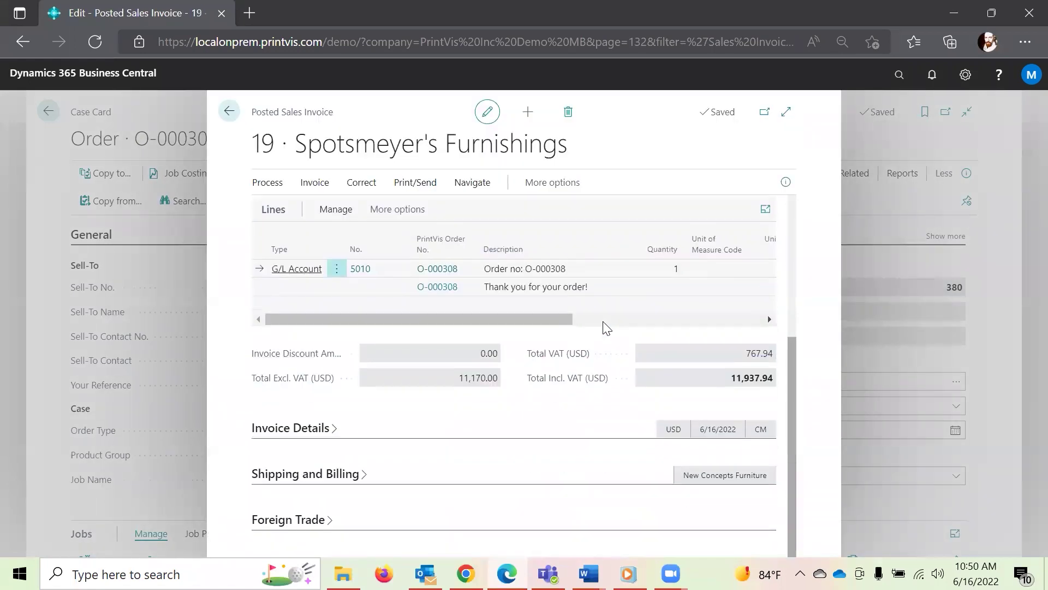
{"action": "left_click", "coordinate": [285, 435]}
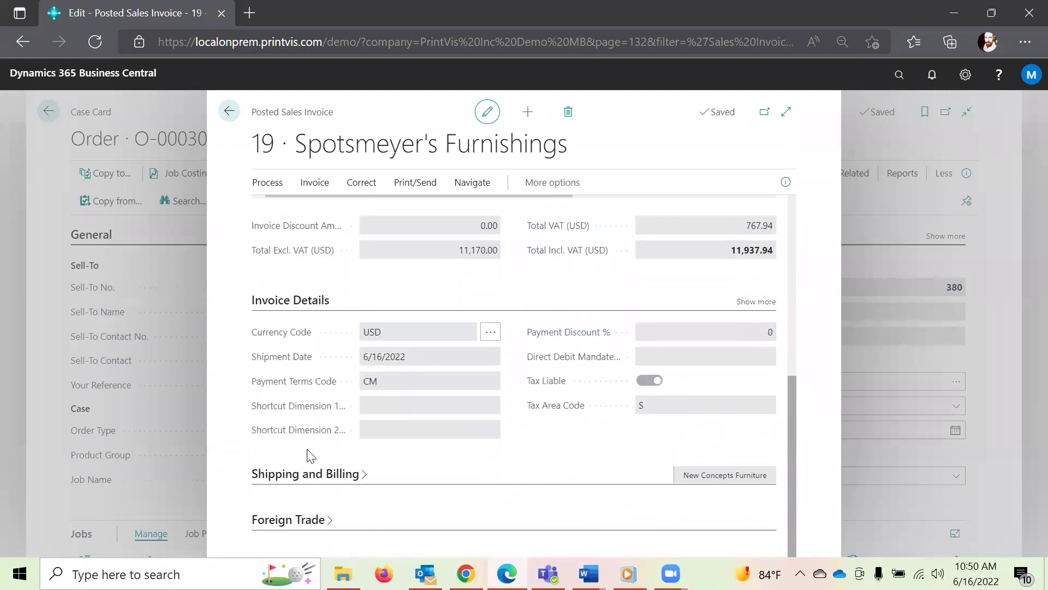
{"action": "left_click", "coordinate": [285, 308]}
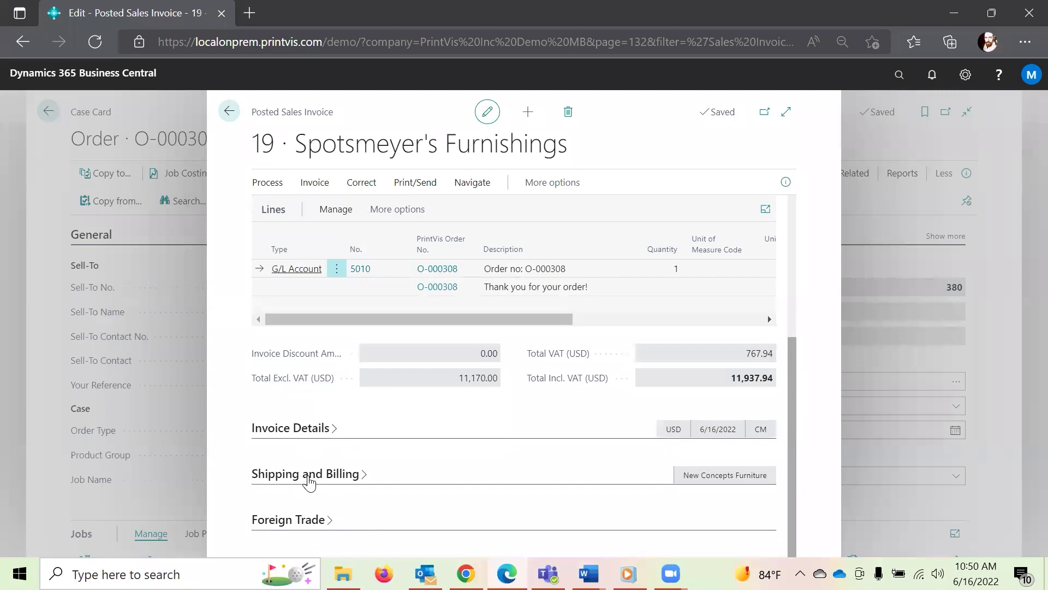
{"action": "left_click", "coordinate": [317, 474]}
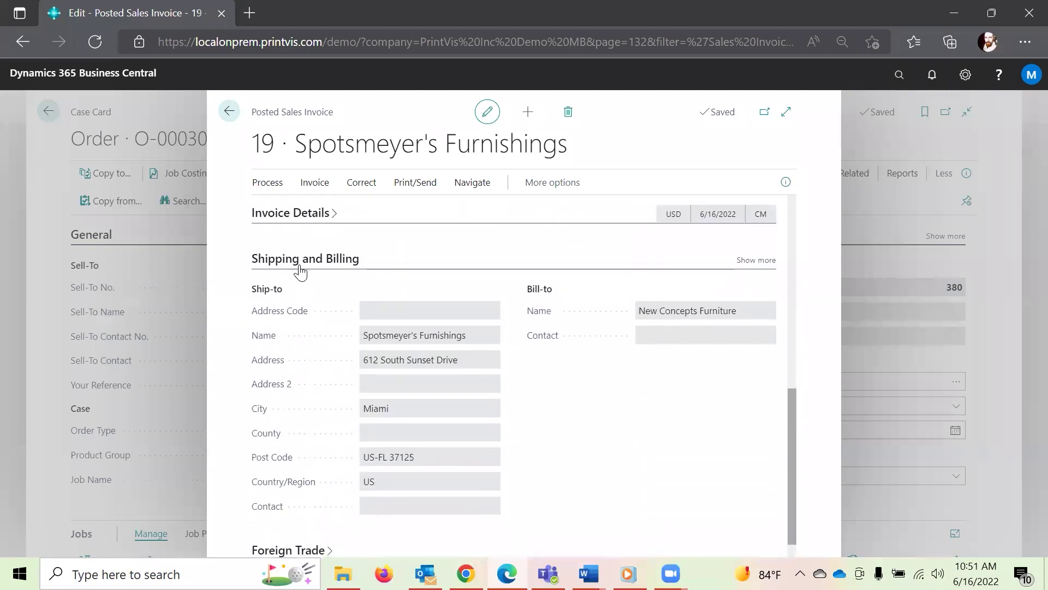
{"action": "left_click", "coordinate": [299, 270]}
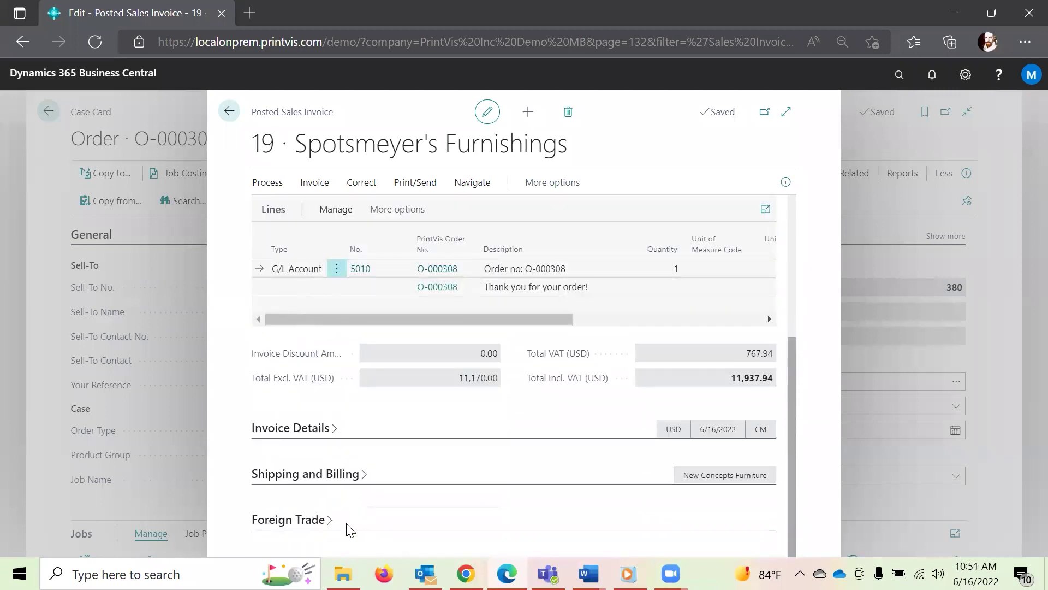
{"action": "left_click", "coordinate": [289, 523]}
{"action": "left_click", "coordinate": [320, 419]}
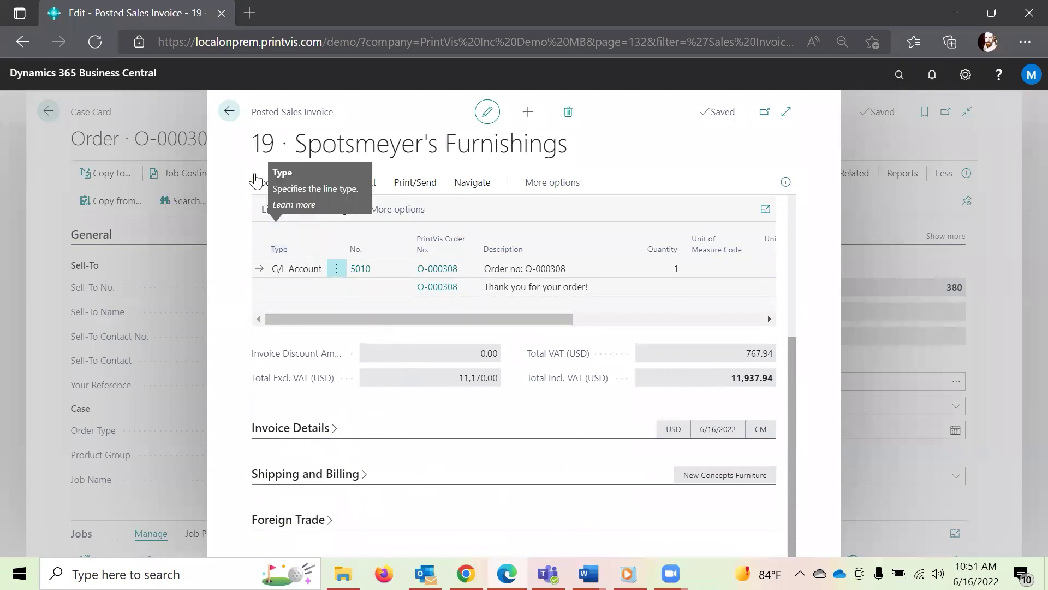
- Close the posted invoice and posting overview, and open the job costing of the Spotsmeyer Monthy case
{"action": "left_click", "coordinate": [230, 112]}
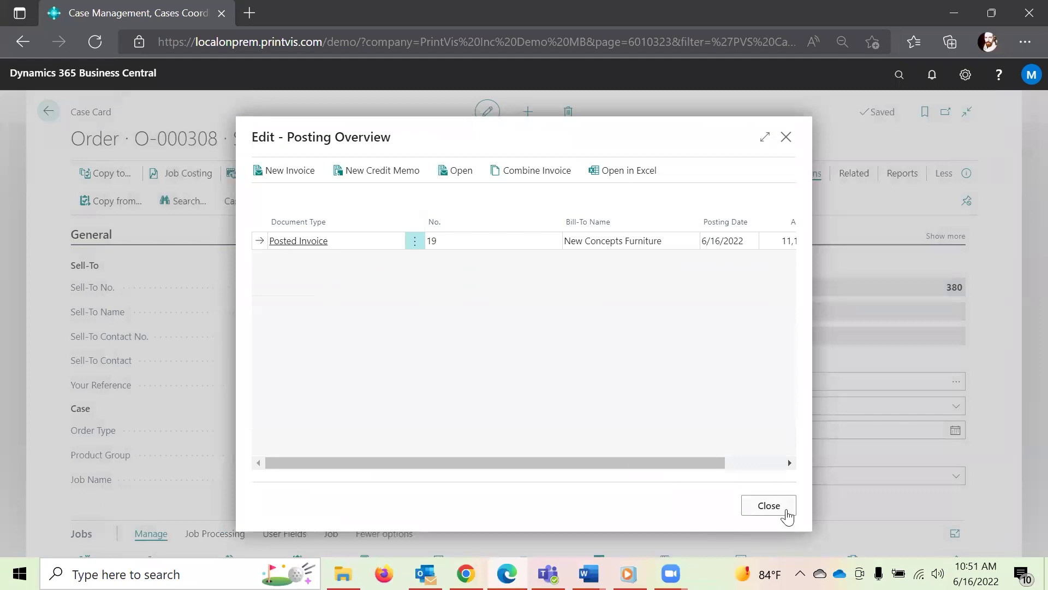
{"action": "key", "text": "Escape"}
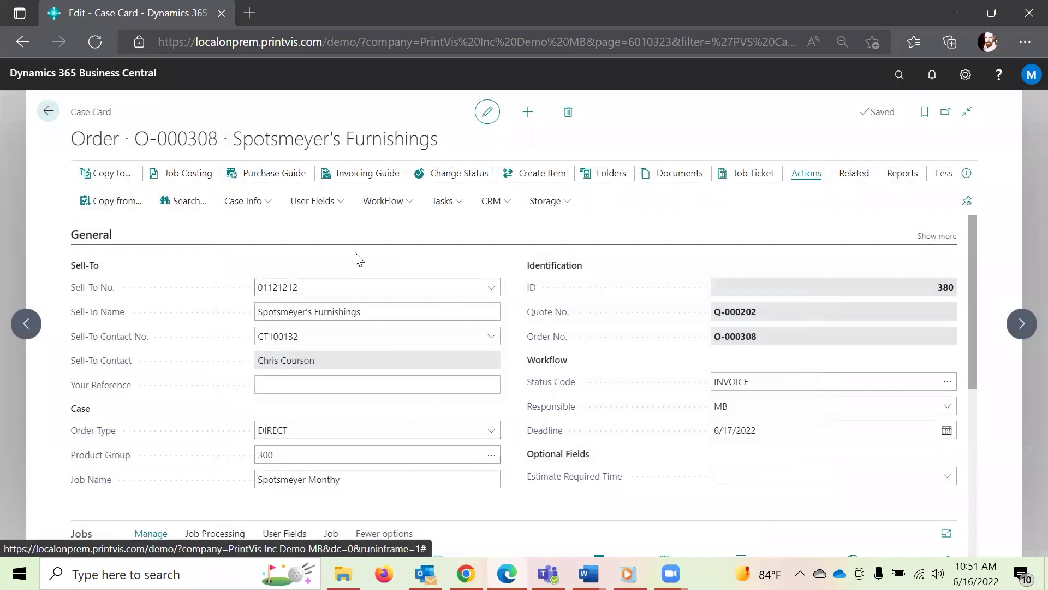
{"action": "left_click", "coordinate": [175, 173]}
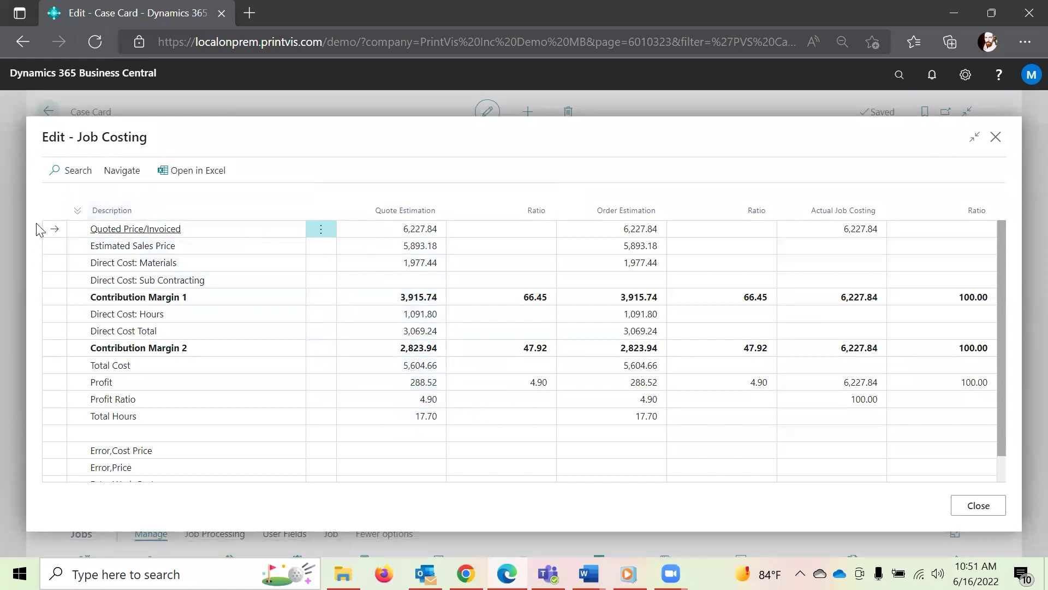
- Check the hour entries behind the job costing, and close the job costing overview
{"action": "left_click", "coordinate": [118, 172]}
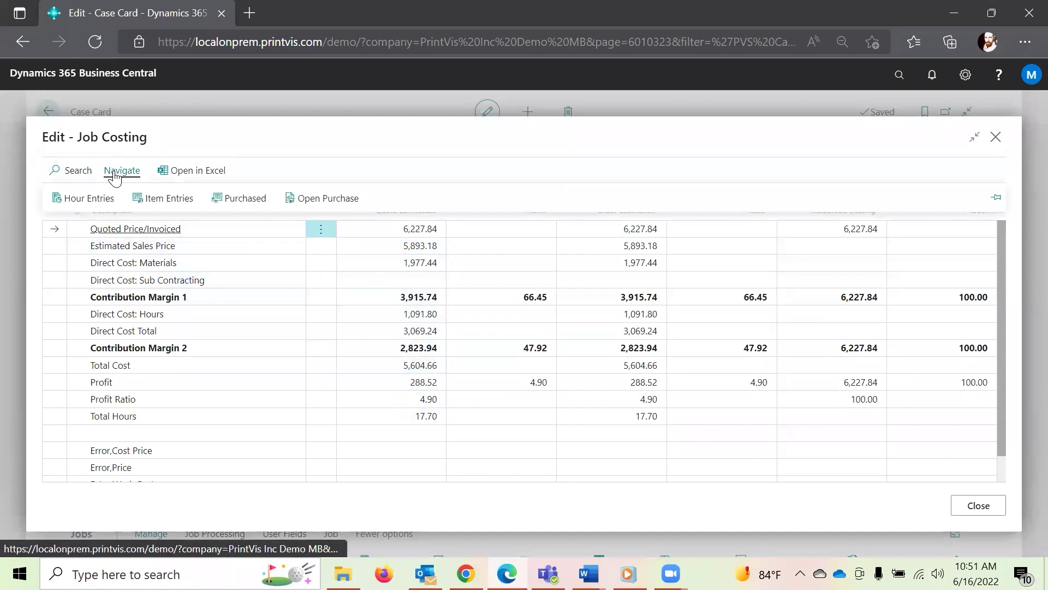
{"action": "left_click", "coordinate": [90, 199]}
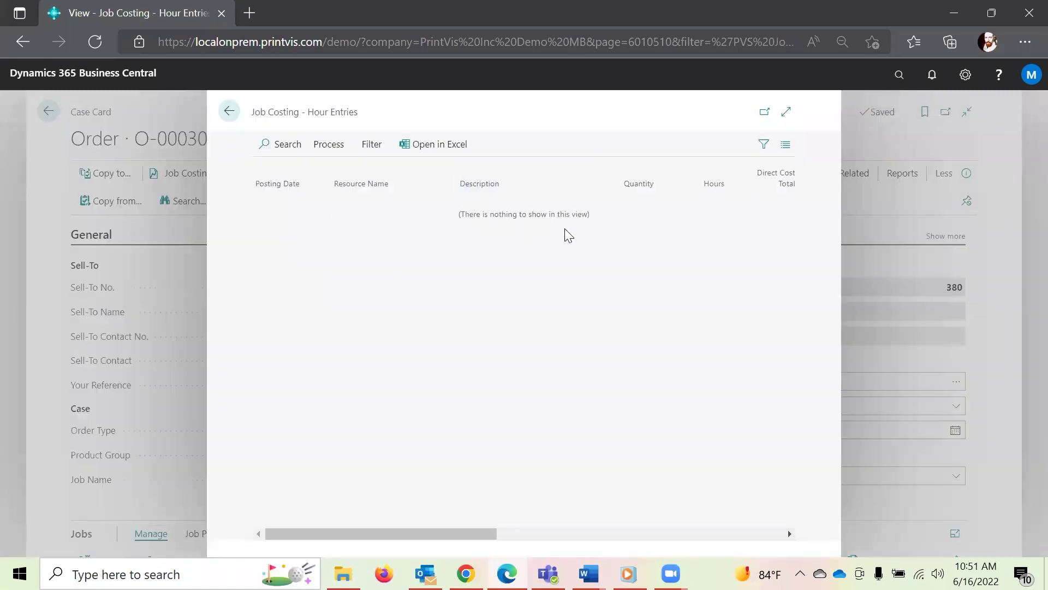
{"action": "left_click", "coordinate": [230, 112]}
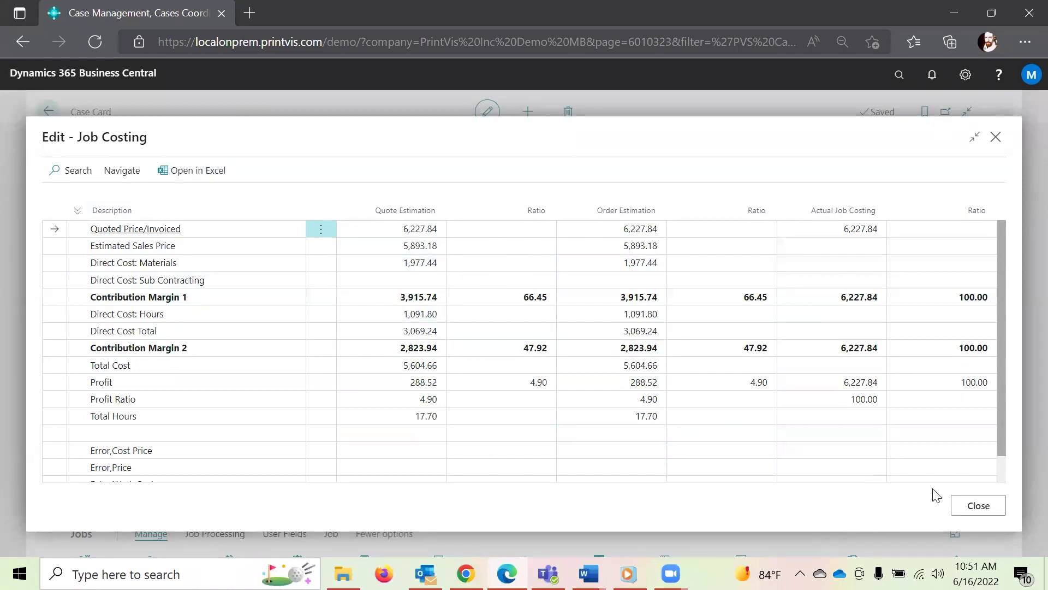
{"action": "left_click", "coordinate": [975, 505]}
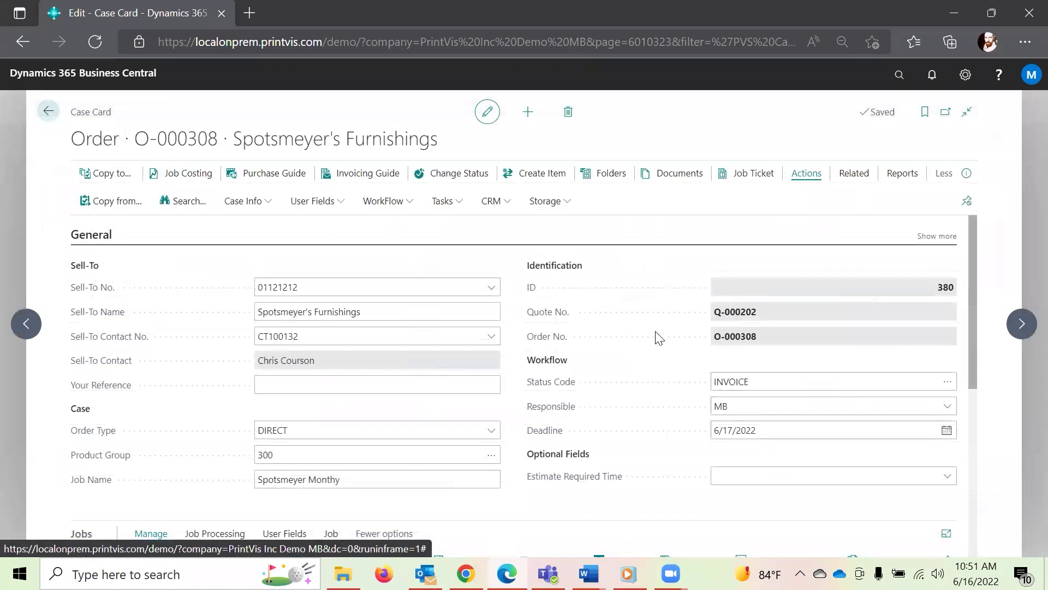
- Return to the coordinator's case list and open the job card of the American Box Anniversary BCs quote
{"action": "left_click", "coordinate": [52, 113]}
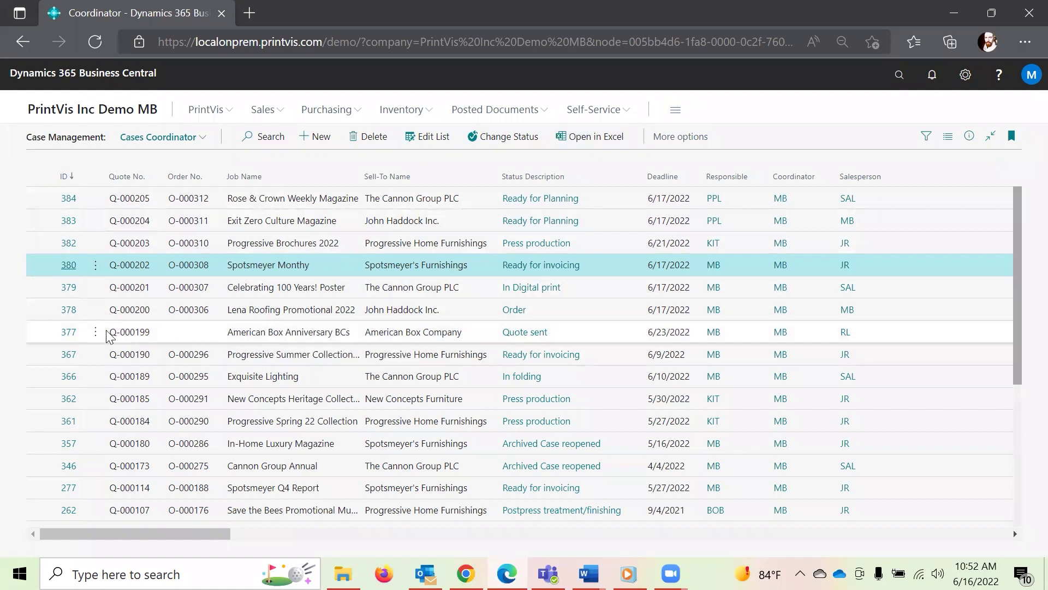
{"action": "left_click", "coordinate": [70, 332]}
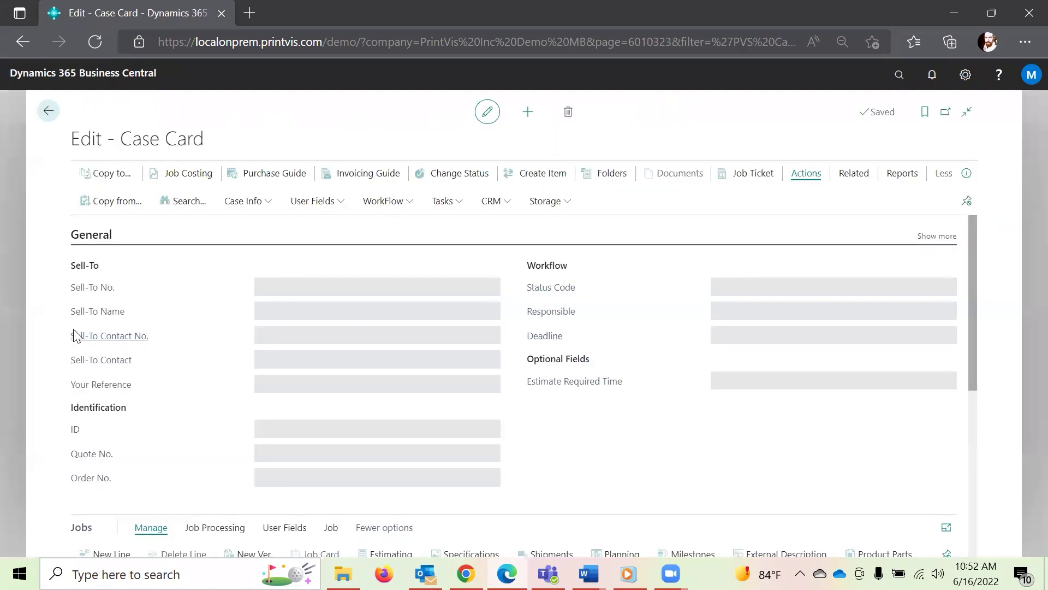
{"action": "scroll", "coordinate": [229, 344], "scroll_direction": "down", "scroll_amount": 3}
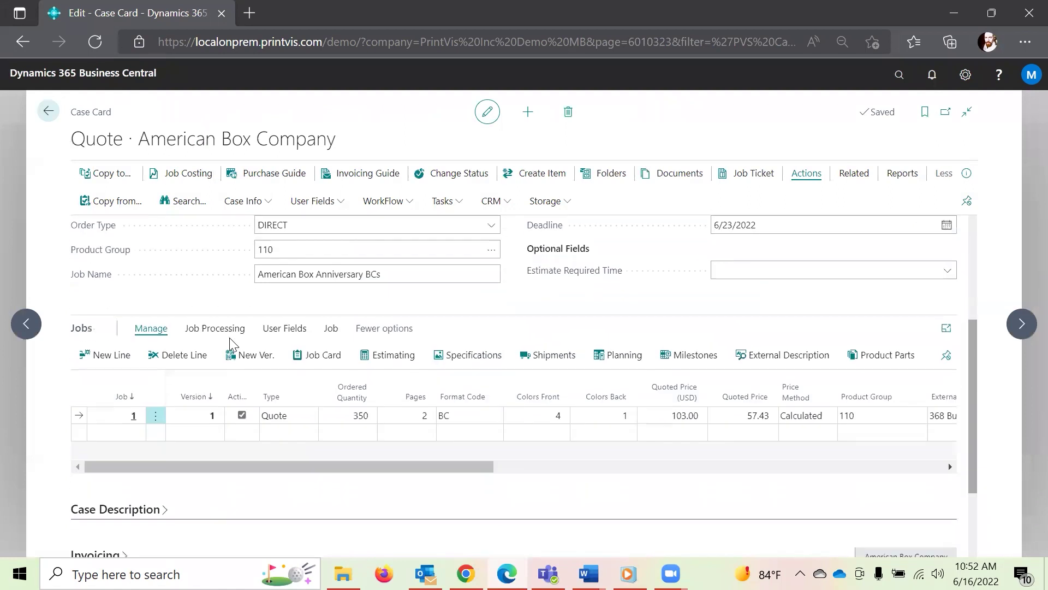
{"action": "left_click", "coordinate": [322, 354]}
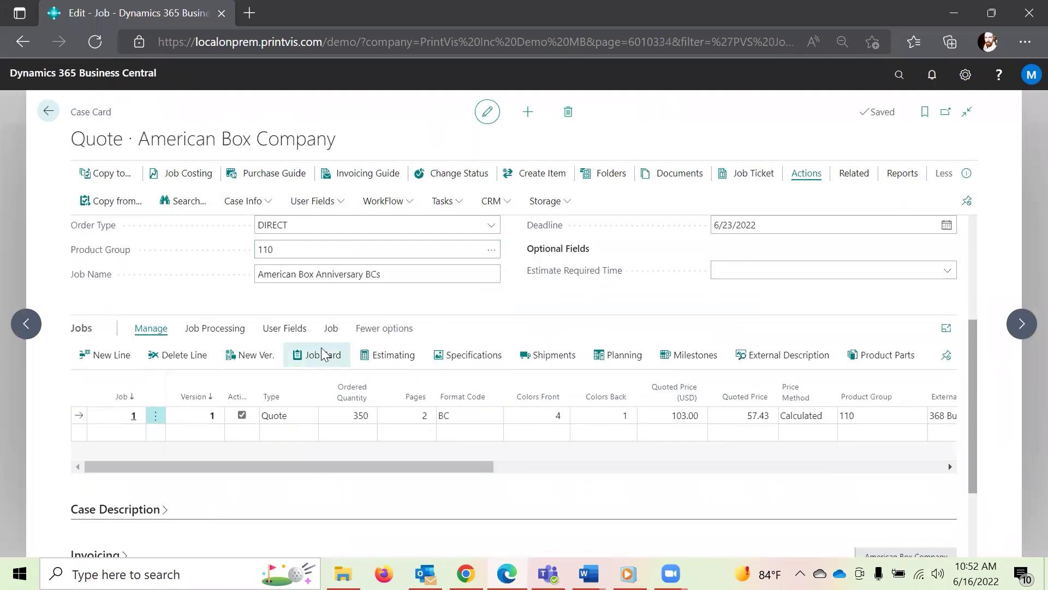
{"action": "scroll", "coordinate": [284, 276], "scroll_direction": "down", "scroll_amount": 3}
{"action": "scroll", "coordinate": [289, 281], "scroll_direction": "up", "scroll_amount": 4}
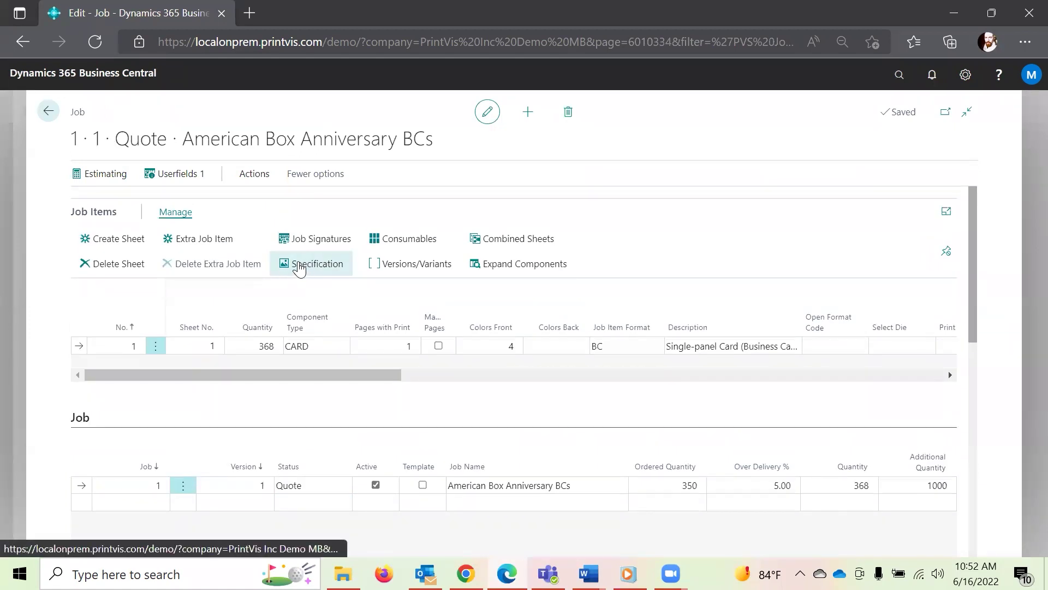
- Open the business card sheet's specifications and examine its imposition layout, job items, packaging and sheet quantities
{"action": "left_click", "coordinate": [299, 267]}
{"action": "scroll", "coordinate": [300, 265], "scroll_direction": "down", "scroll_amount": 4}
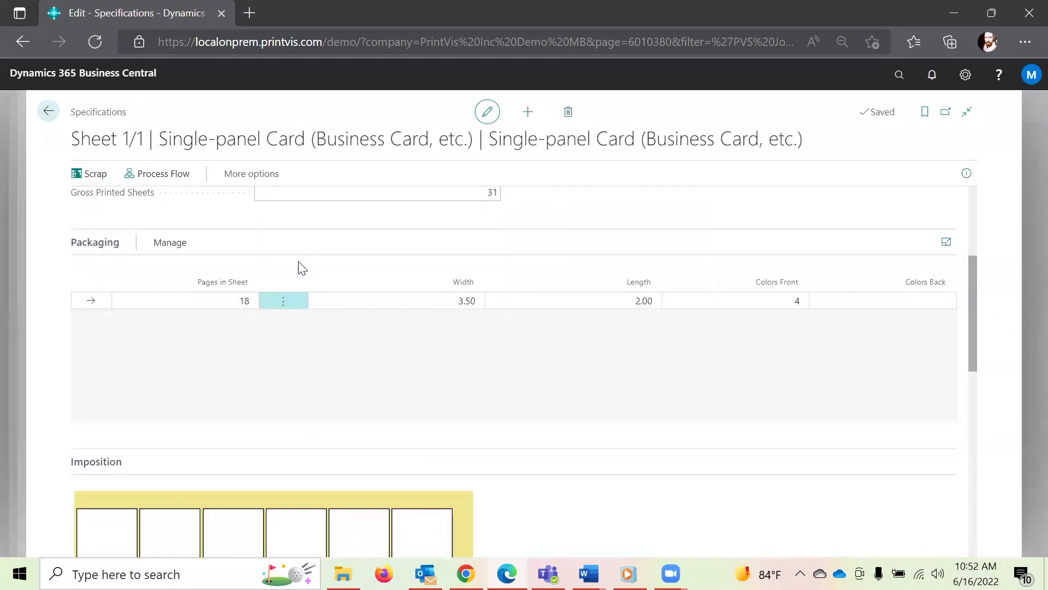
{"action": "scroll", "coordinate": [300, 264], "scroll_direction": "down", "scroll_amount": 5}
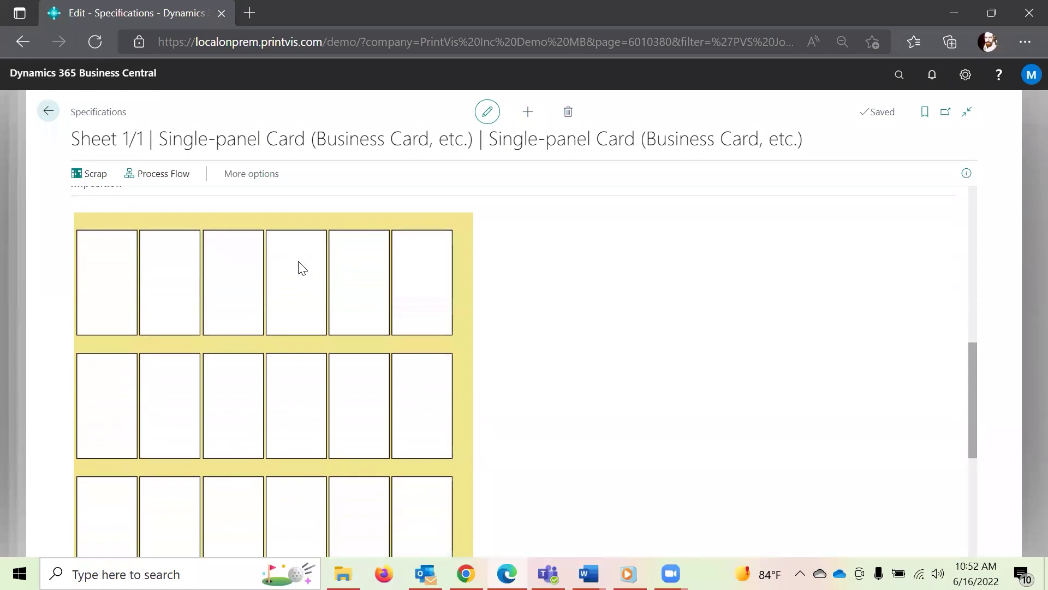
{"action": "scroll", "coordinate": [346, 262], "scroll_direction": "down", "scroll_amount": 4}
{"action": "scroll", "coordinate": [299, 383], "scroll_direction": "up", "scroll_amount": 4}
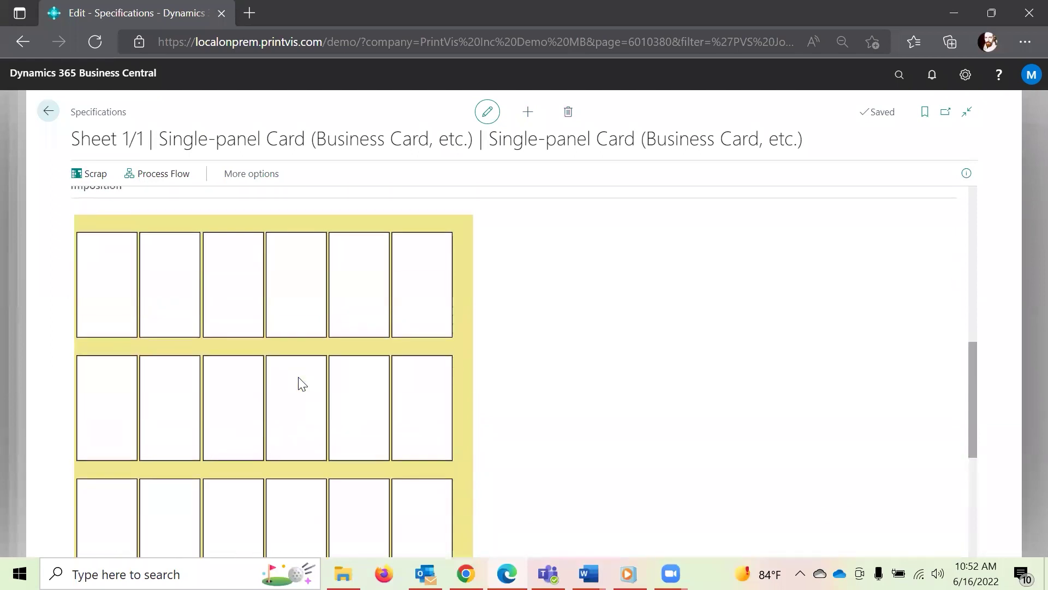
{"action": "scroll", "coordinate": [299, 384], "scroll_direction": "up", "scroll_amount": 1}
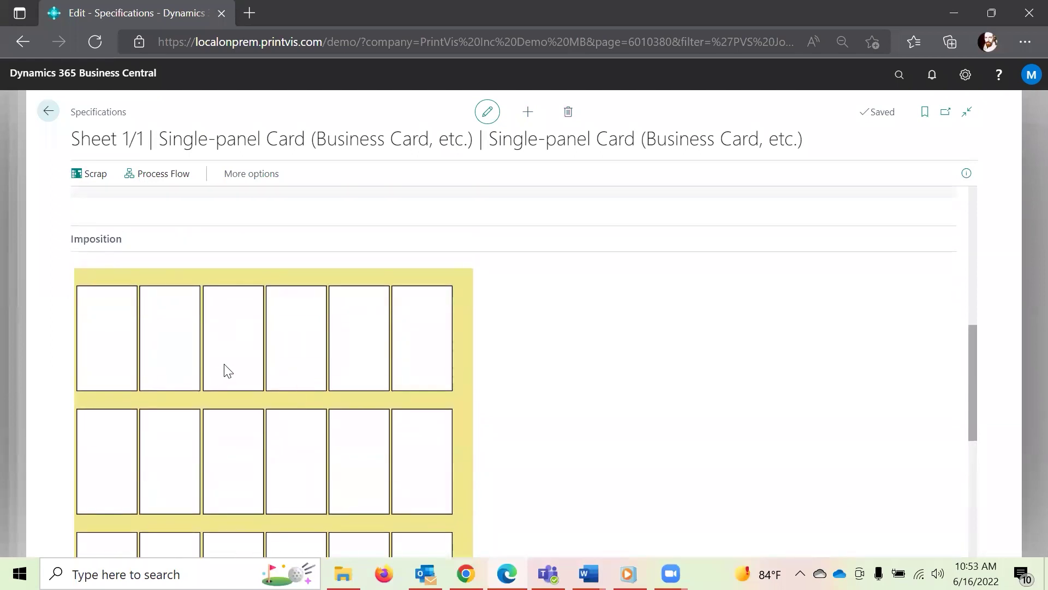
{"action": "scroll", "coordinate": [226, 370], "scroll_direction": "down", "scroll_amount": 6}
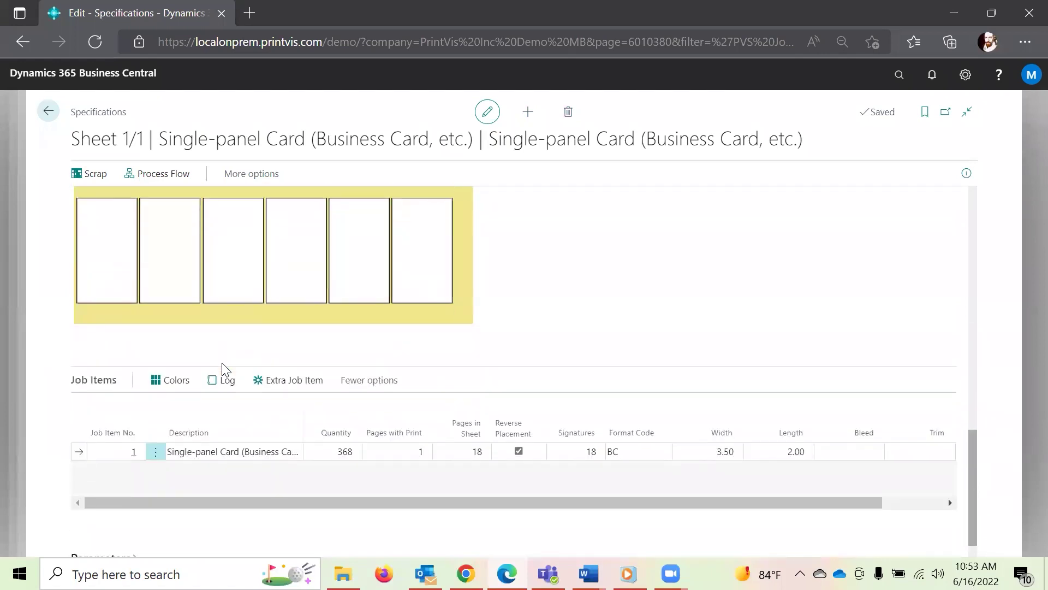
{"action": "scroll", "coordinate": [597, 337], "scroll_direction": "up", "scroll_amount": 5}
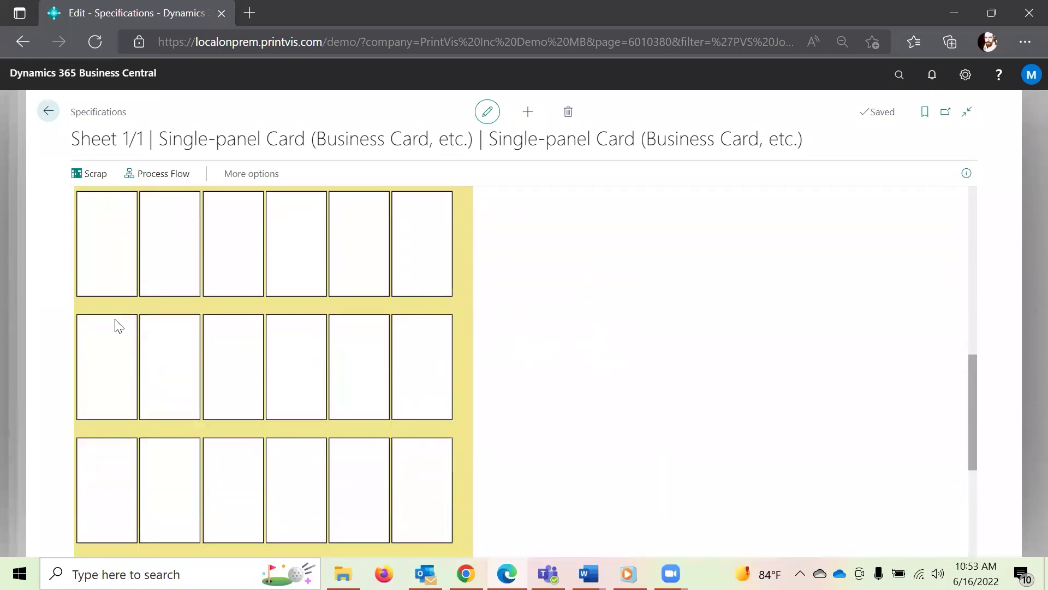
{"action": "scroll", "coordinate": [345, 293], "scroll_direction": "down", "scroll_amount": 3}
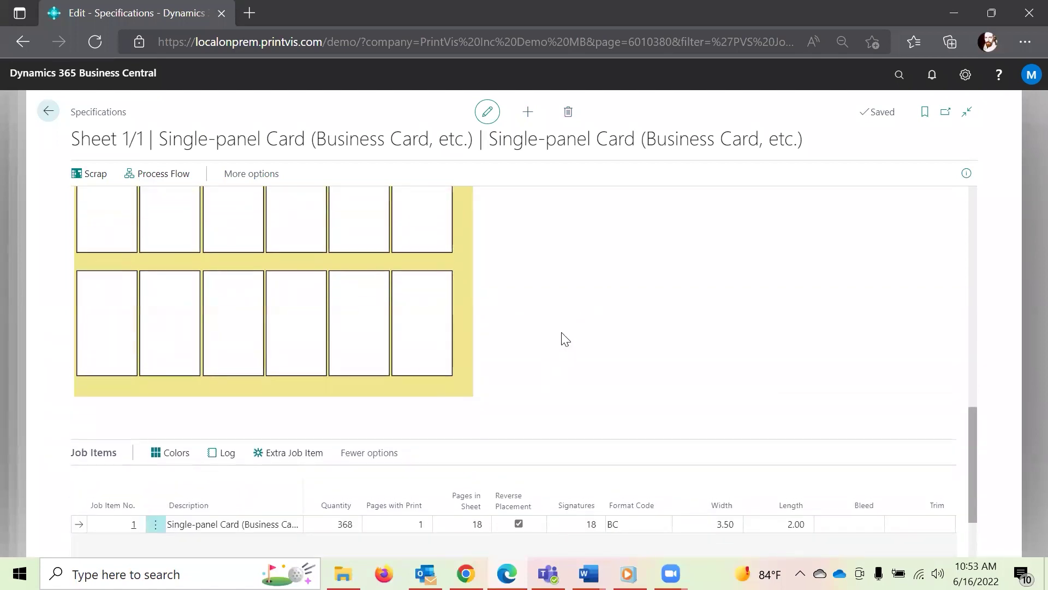
{"action": "scroll", "coordinate": [623, 293], "scroll_direction": "up", "scroll_amount": 1}
{"action": "scroll", "coordinate": [623, 293], "scroll_direction": "up", "scroll_amount": 1}
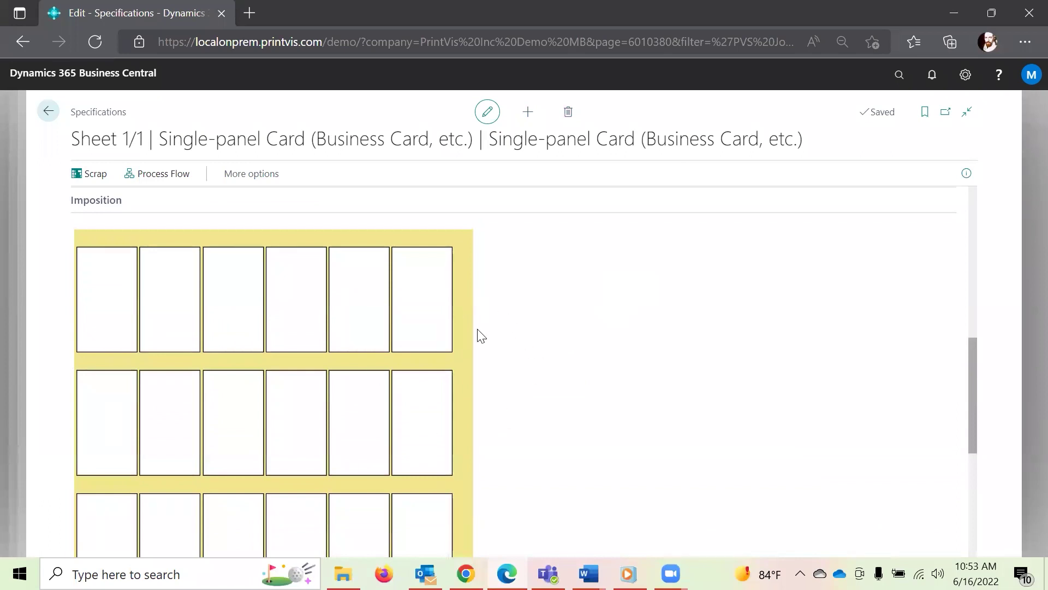
{"action": "scroll", "coordinate": [479, 334], "scroll_direction": "up", "scroll_amount": 4}
{"action": "scroll", "coordinate": [479, 334], "scroll_direction": "up", "scroll_amount": 2}
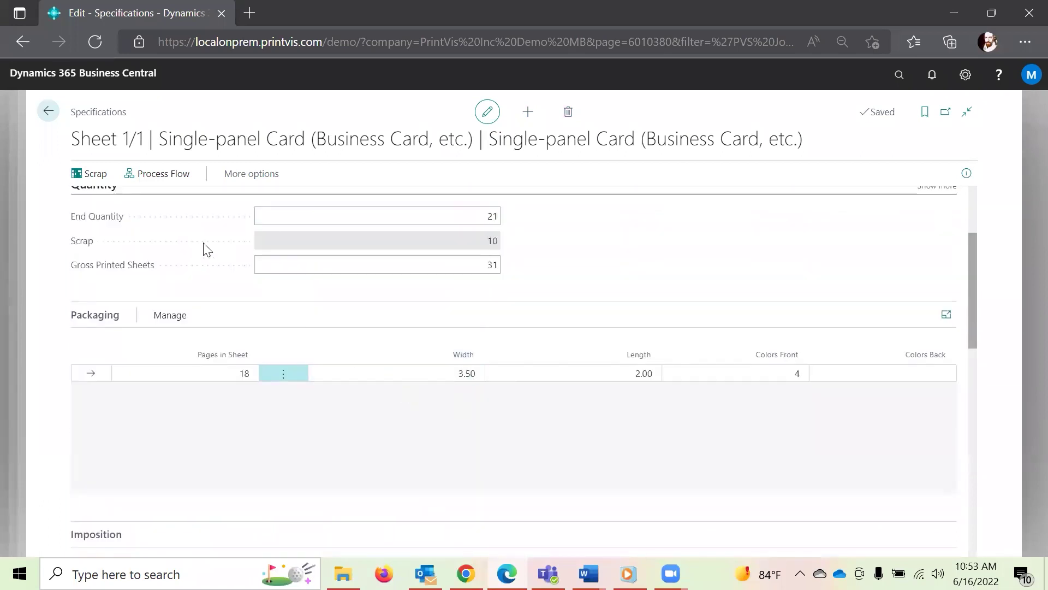
- View the process flow of the American Box Anniversary BCs quote, and close the sheet's specifications
{"action": "left_click", "coordinate": [165, 172]}
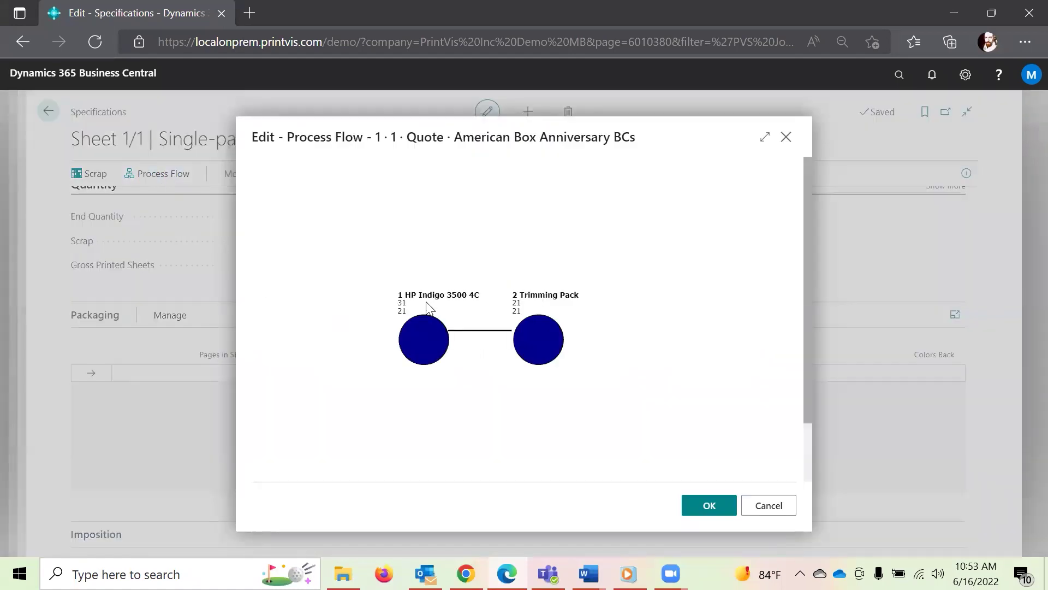
{"action": "left_click", "coordinate": [696, 516]}
{"action": "left_click", "coordinate": [55, 116]}
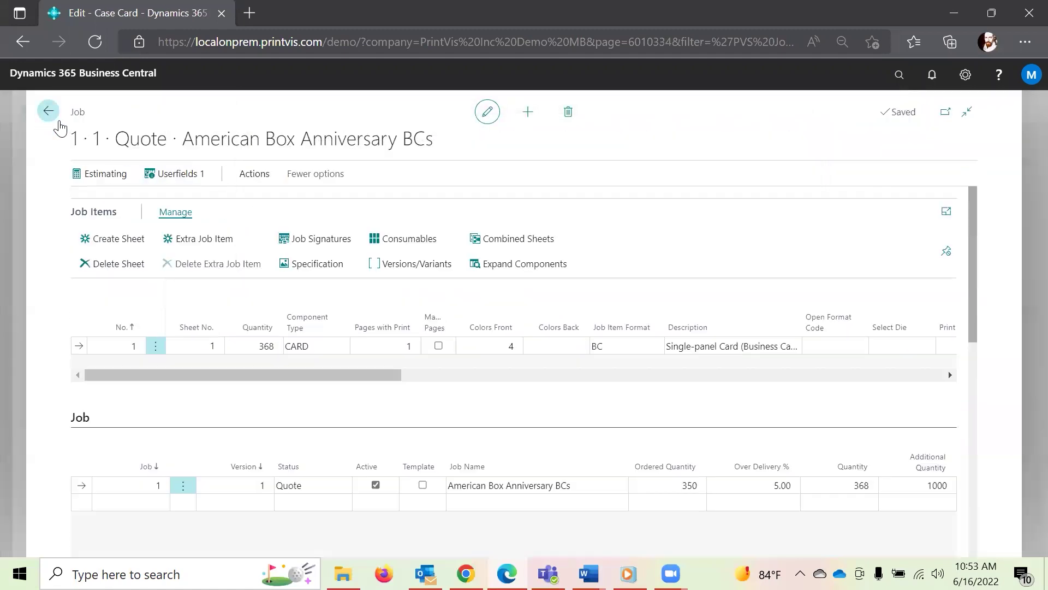
- Close the job card and the American Box Company case, and return to the coordinator's home page
{"action": "left_click", "coordinate": [48, 111]}
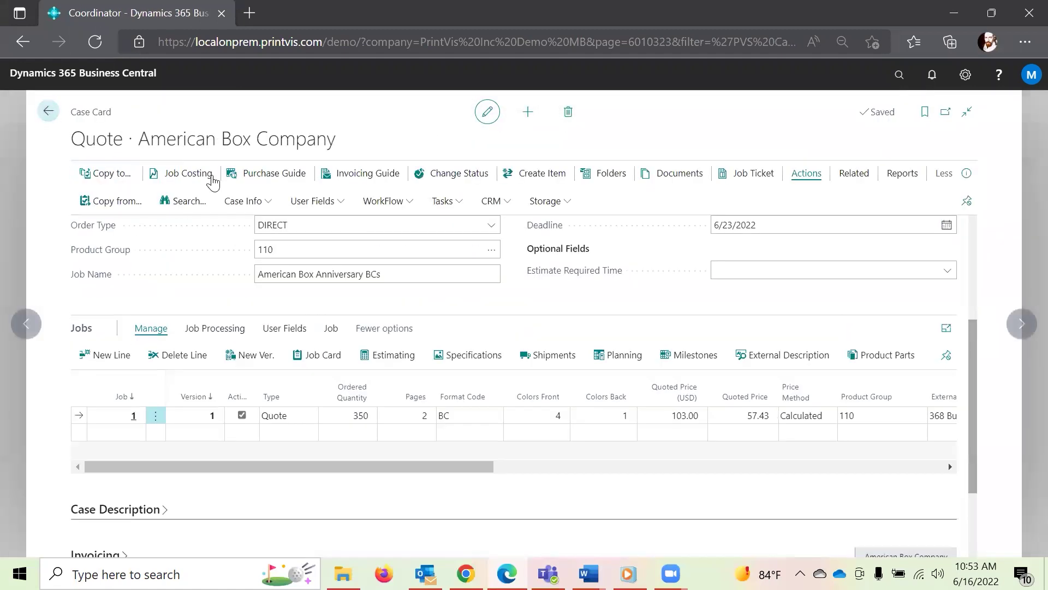
{"action": "left_click", "coordinate": [48, 112]}
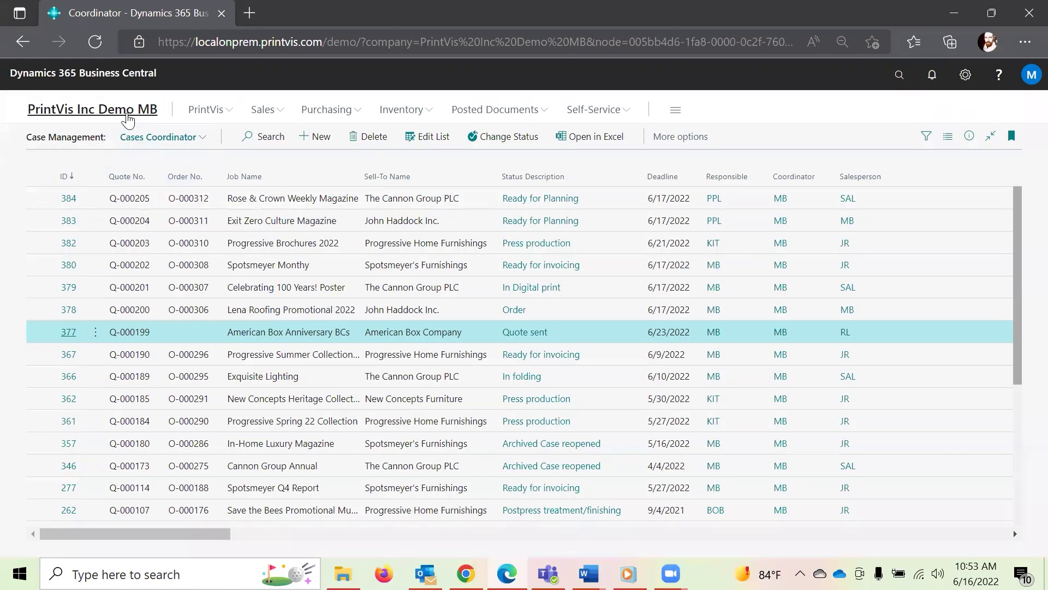
{"action": "left_click", "coordinate": [127, 116]}
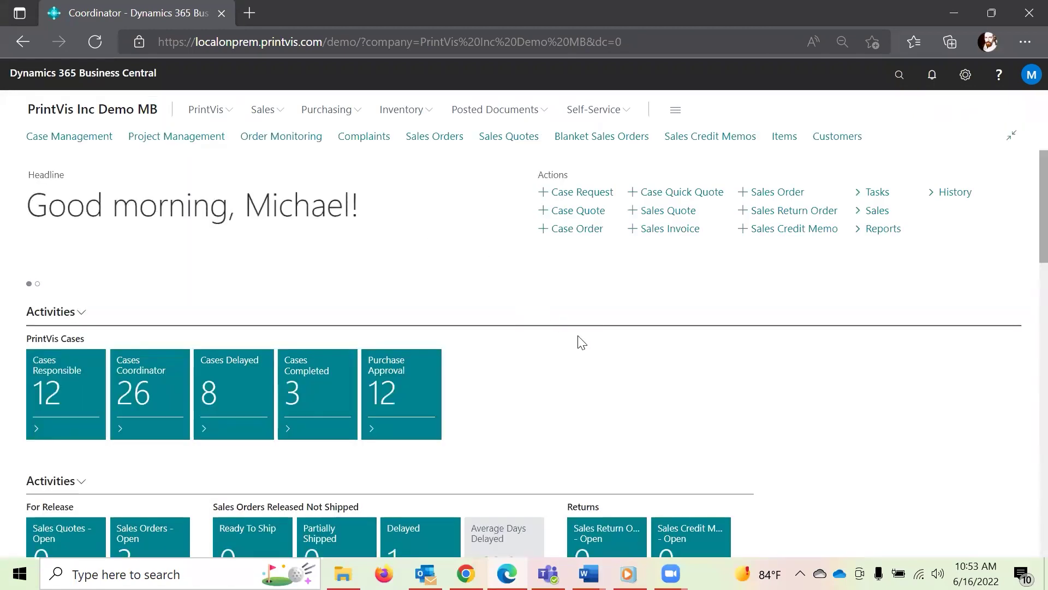